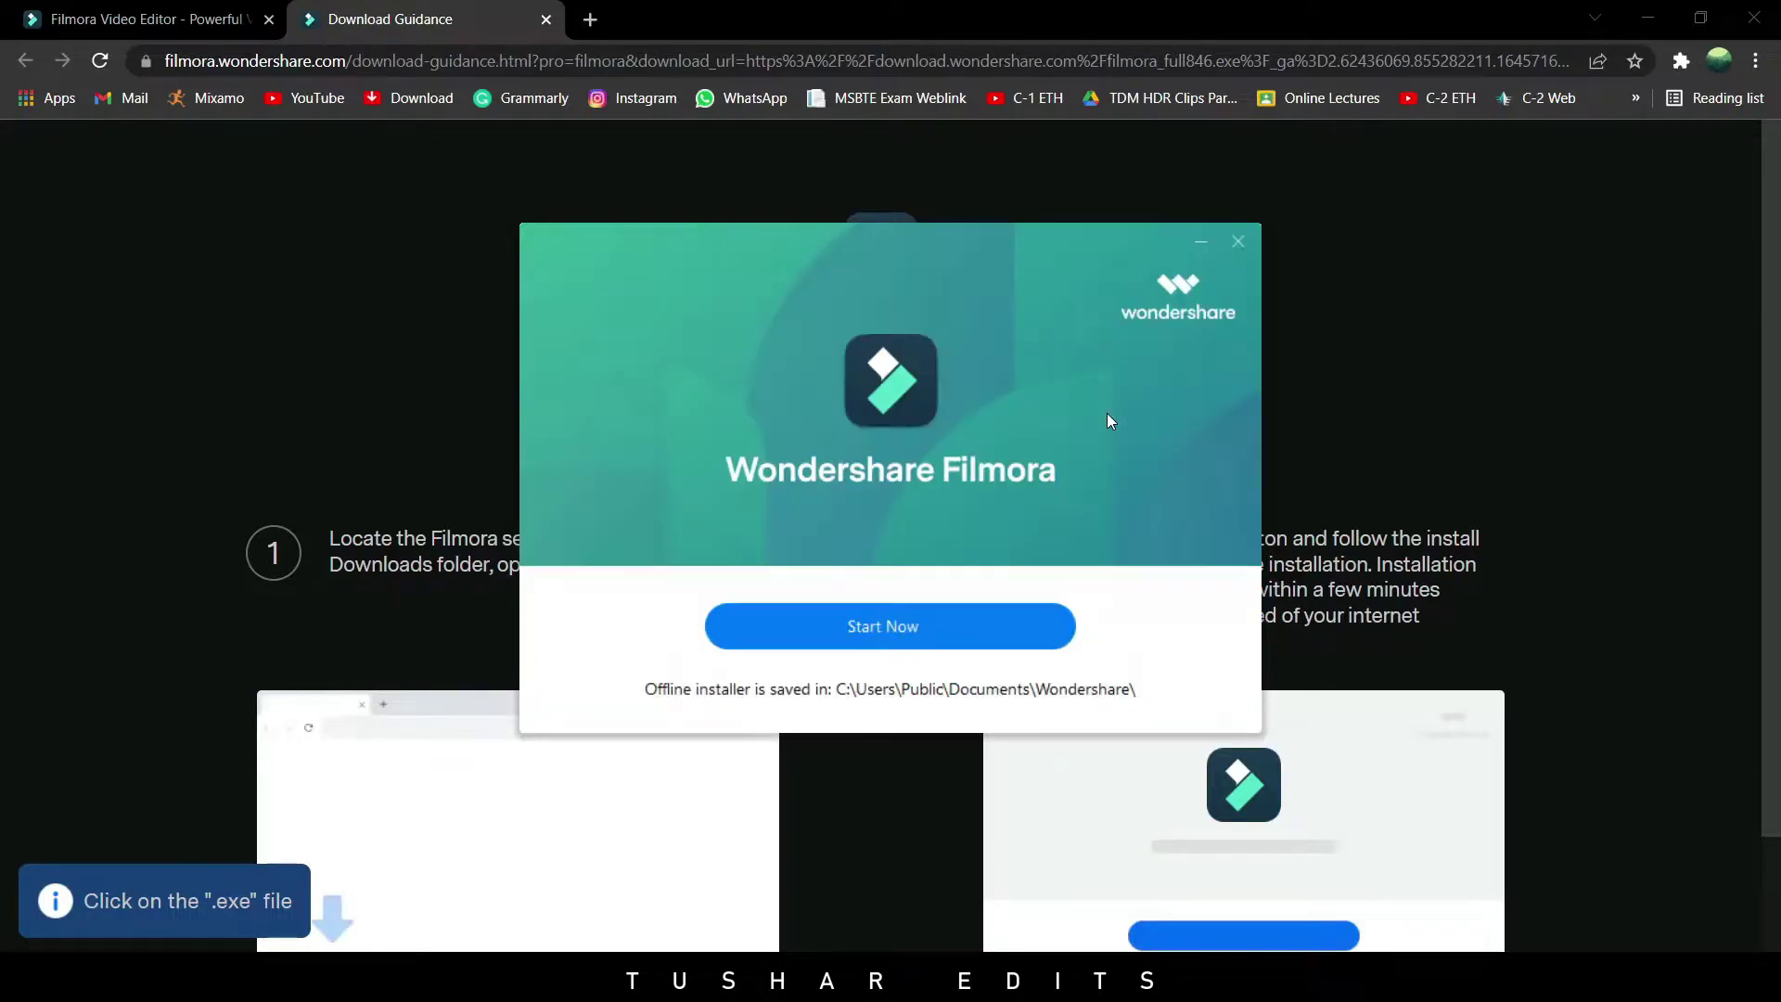
Launch Wondershare Filmora from the finished installer and close the extra installation thank-you page
left_click(898, 620)
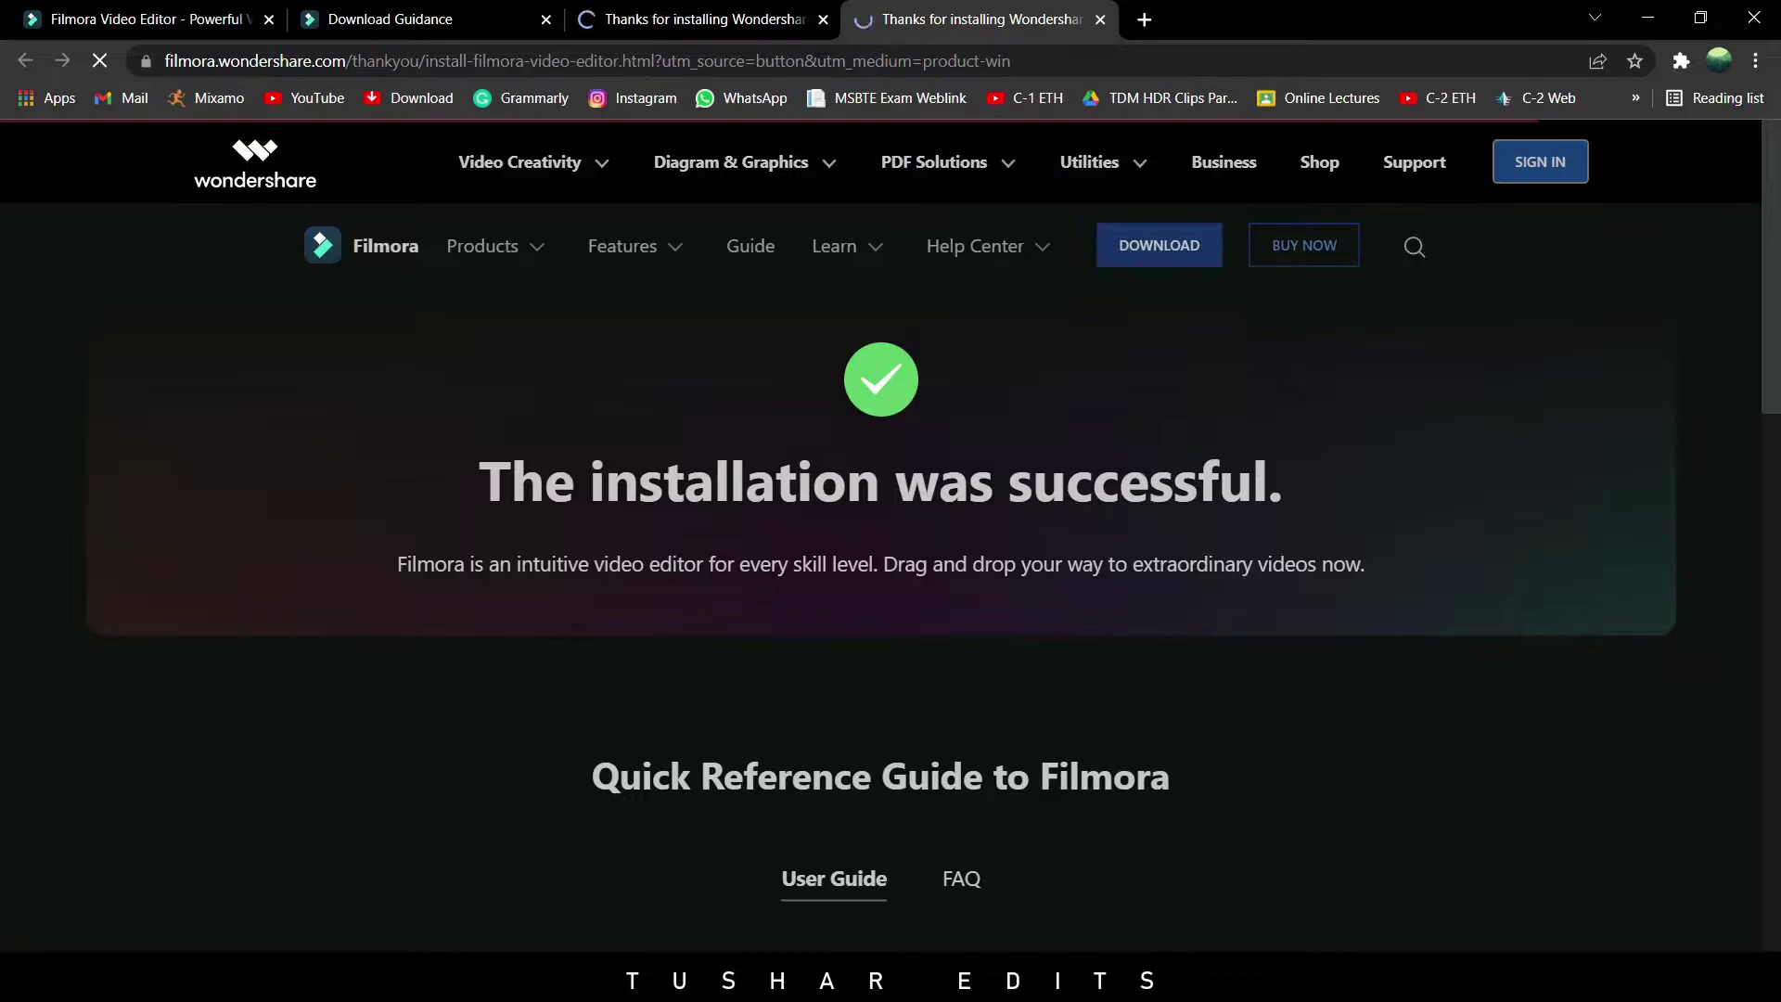
left_click(703, 19)
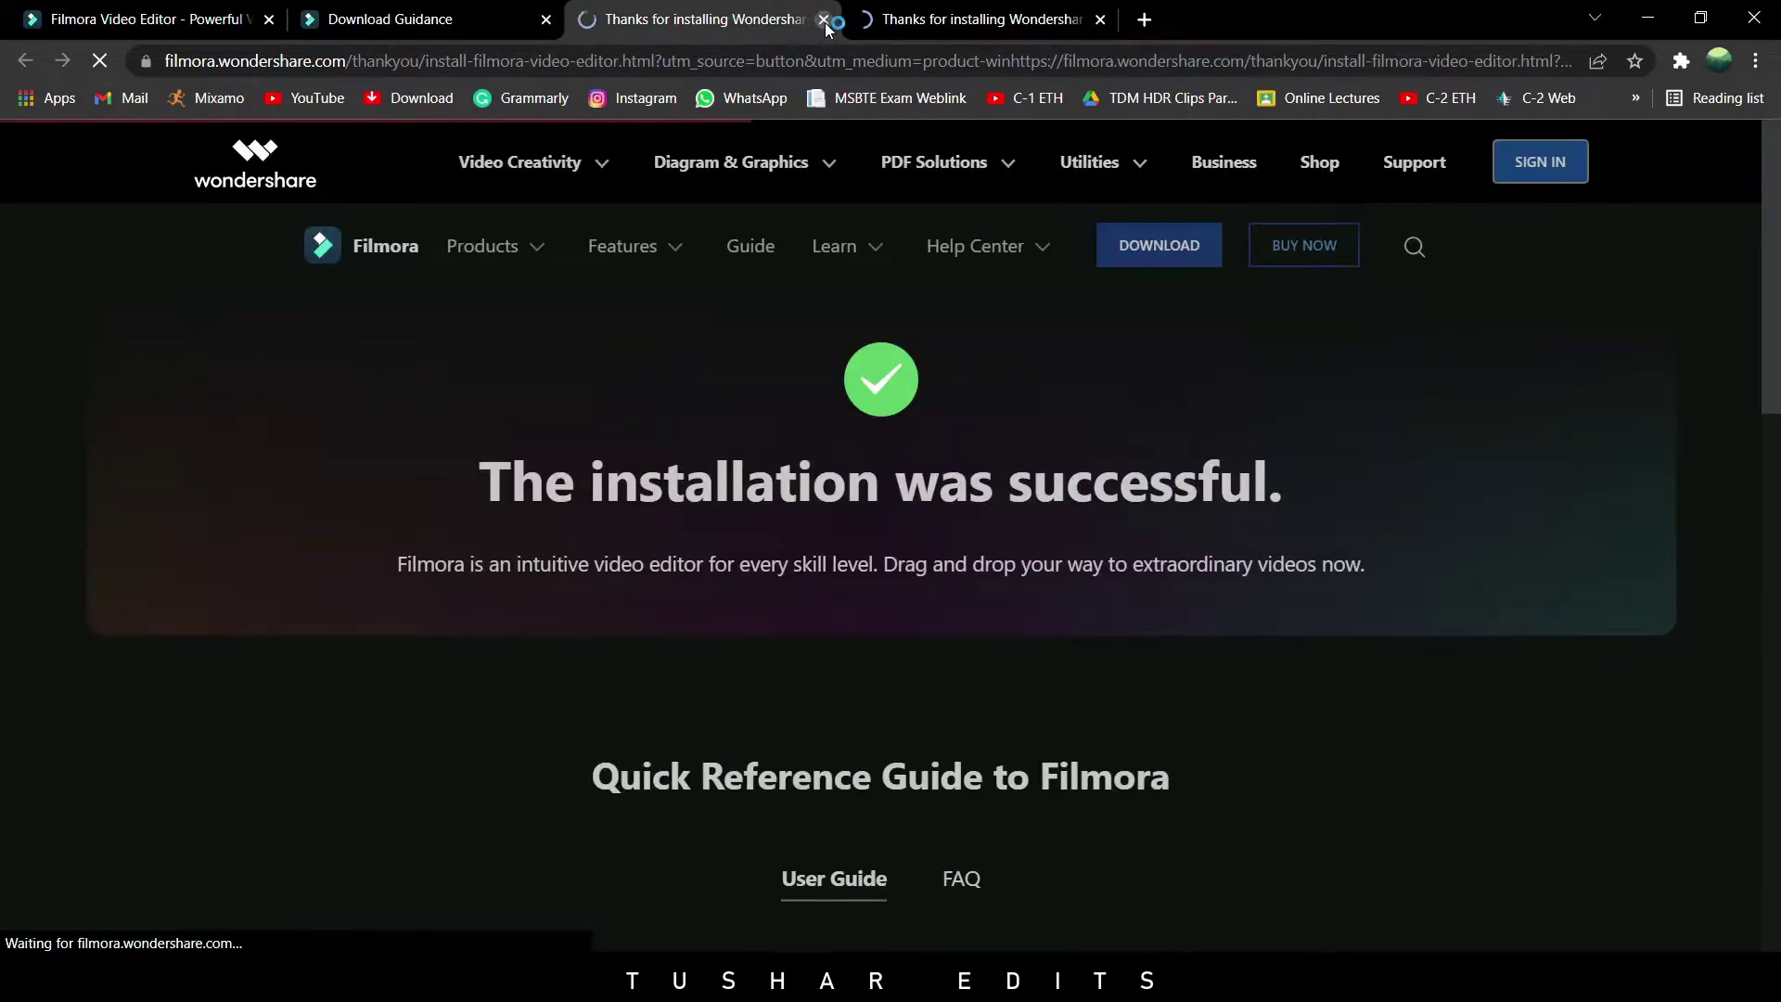
left_click(823, 20)
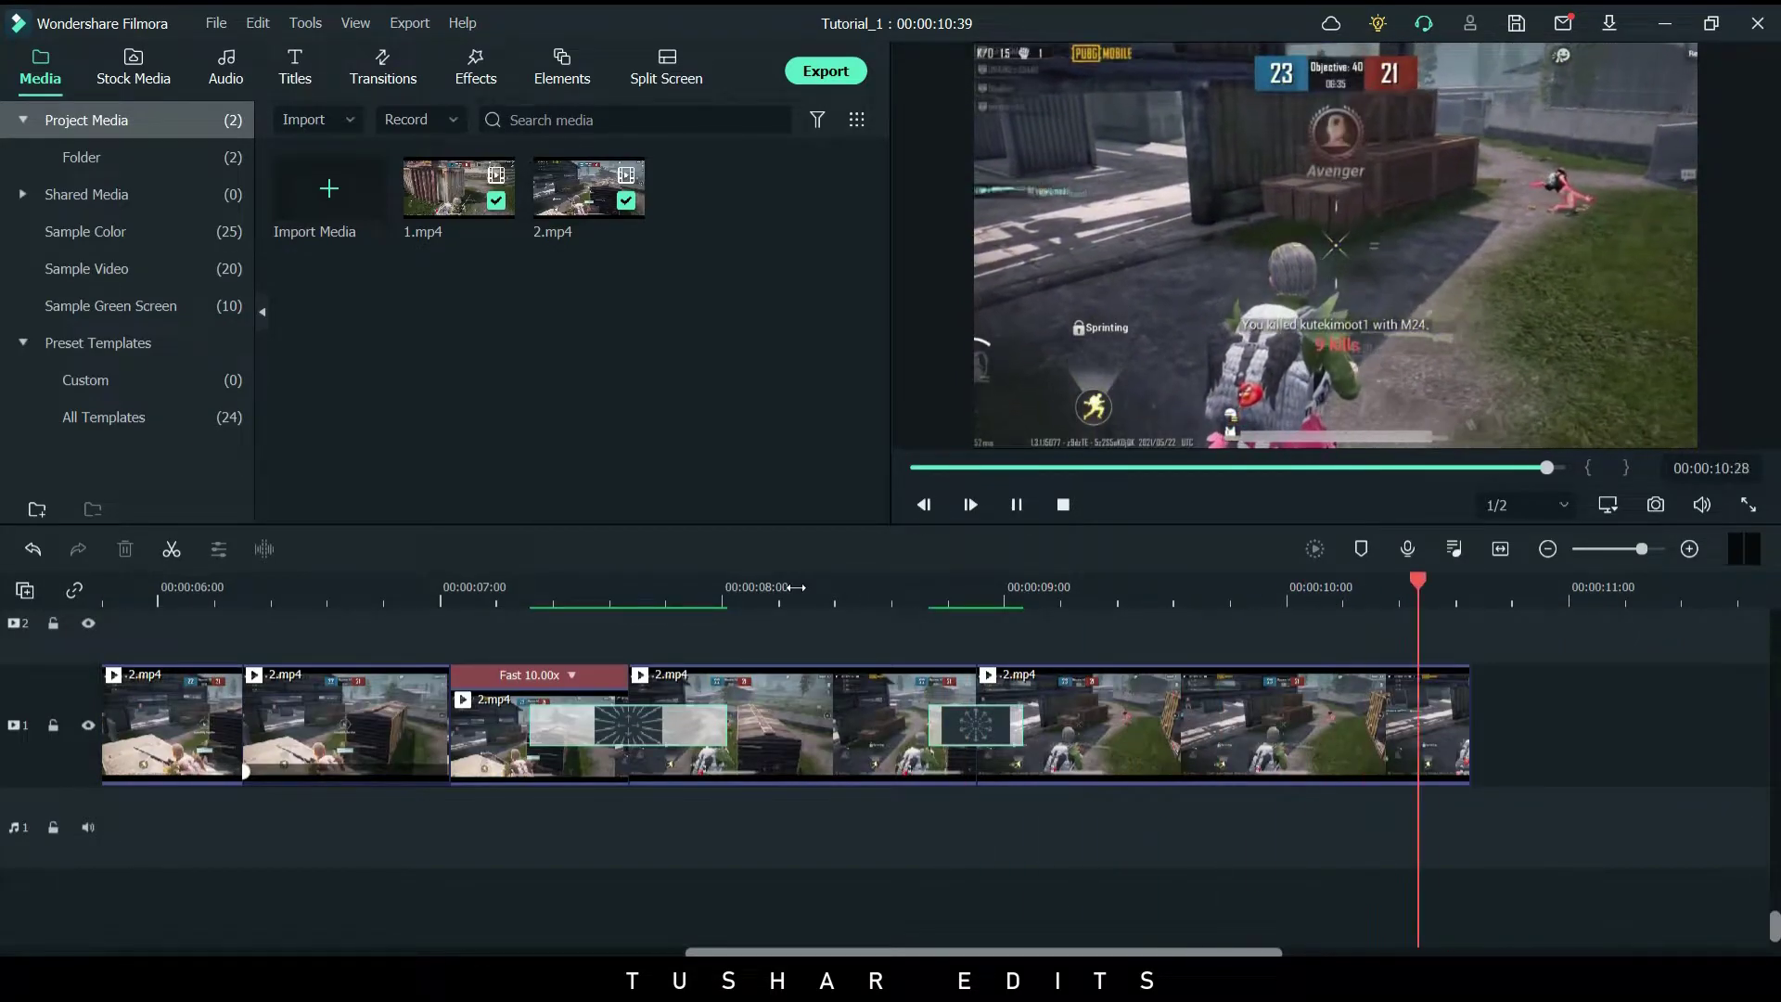
Split the last 1.mp4 clip at 00:00:04:16 on the timeline
key("space")
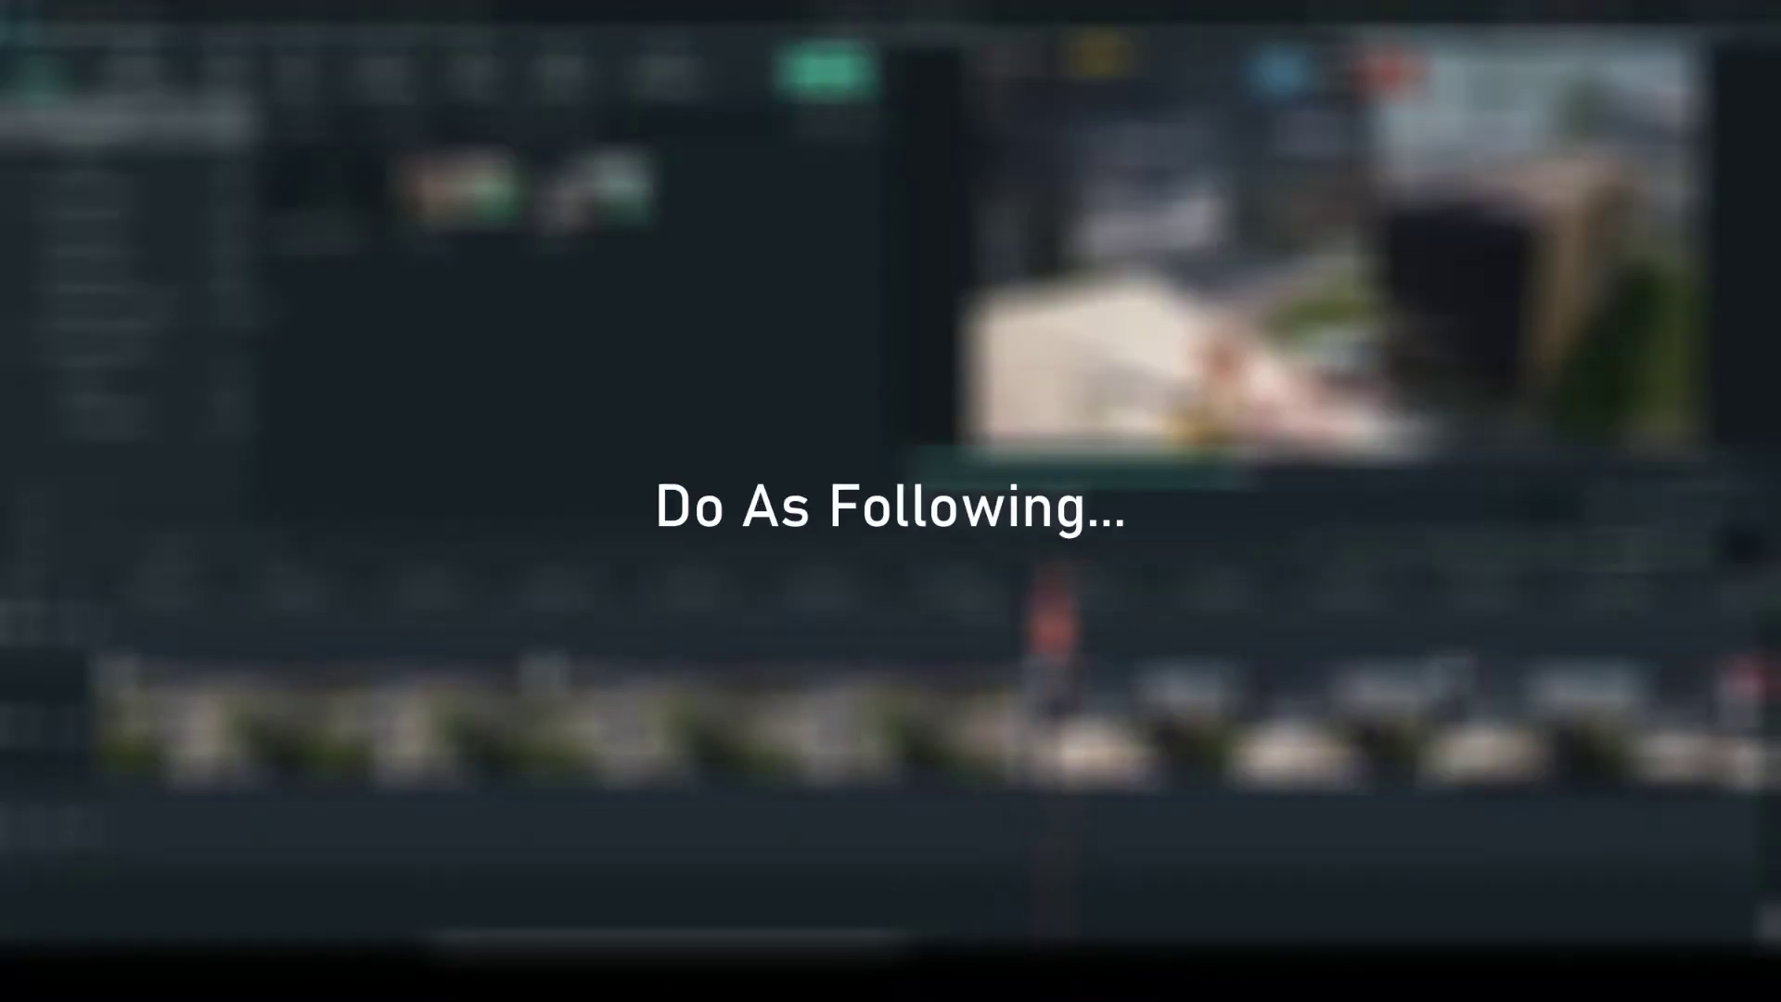
left_click_drag(808, 607, 630, 629)
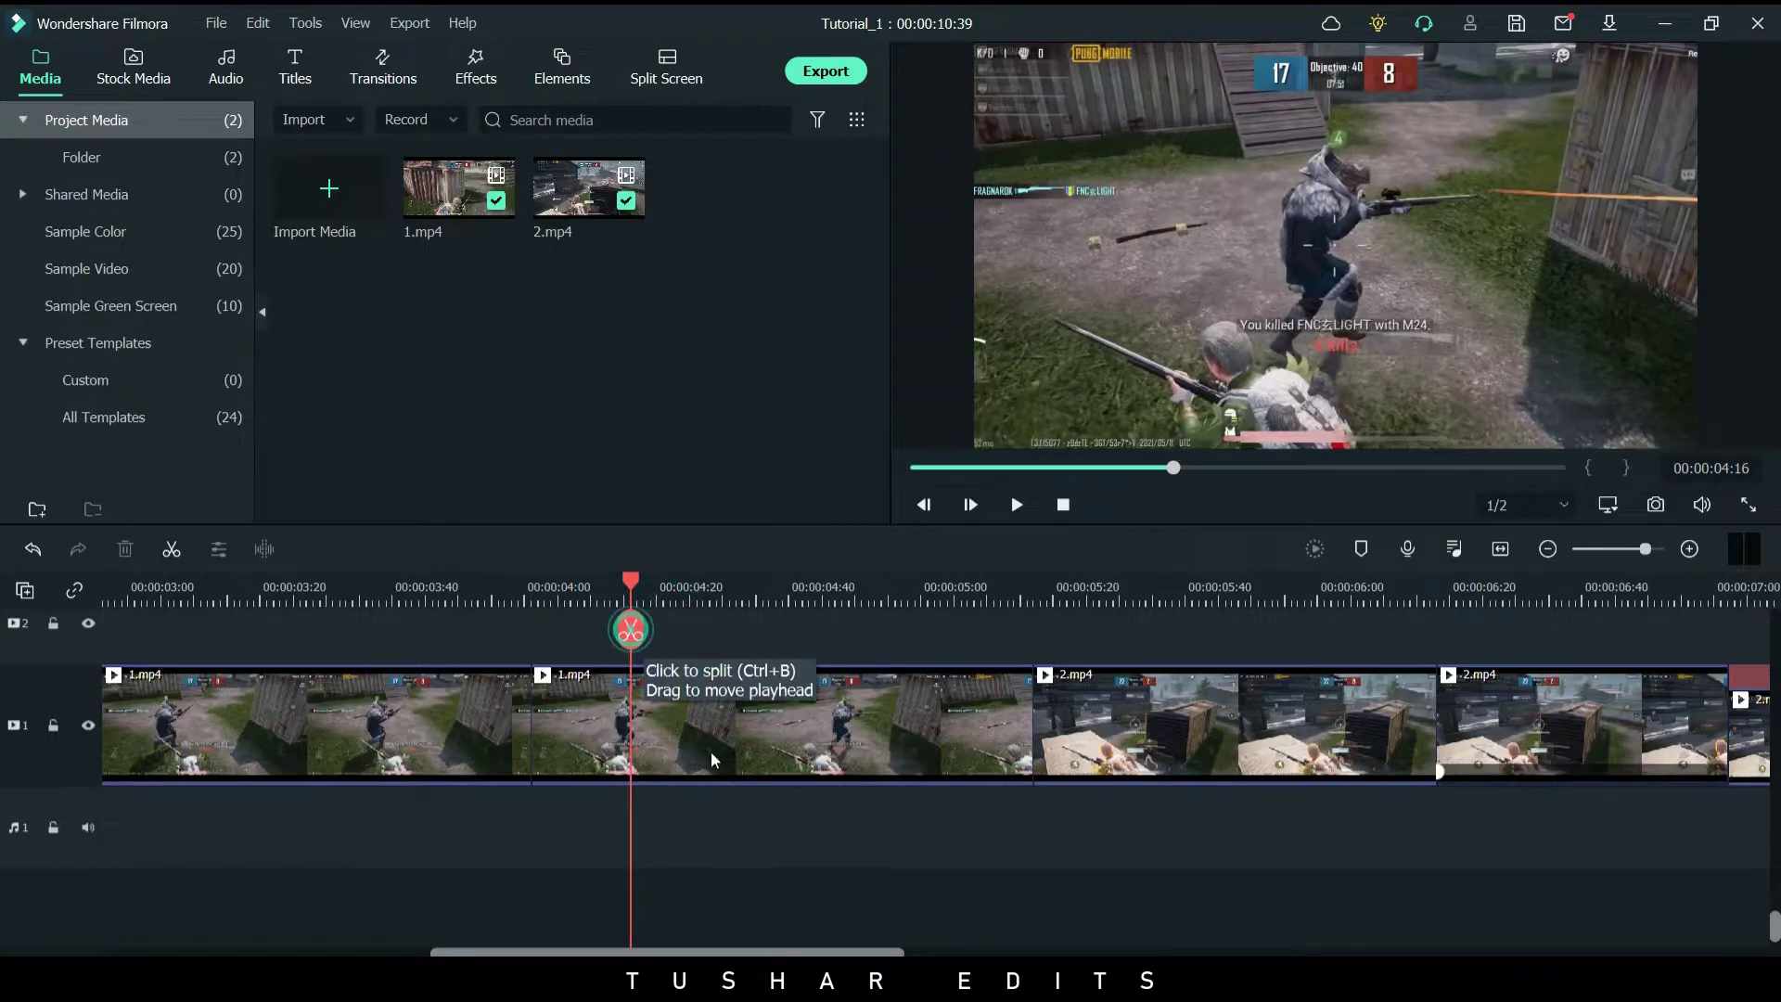
left_click(630, 631)
Split the first 2.mp4 clip at 00:00:05:50 on the timeline
key("space")
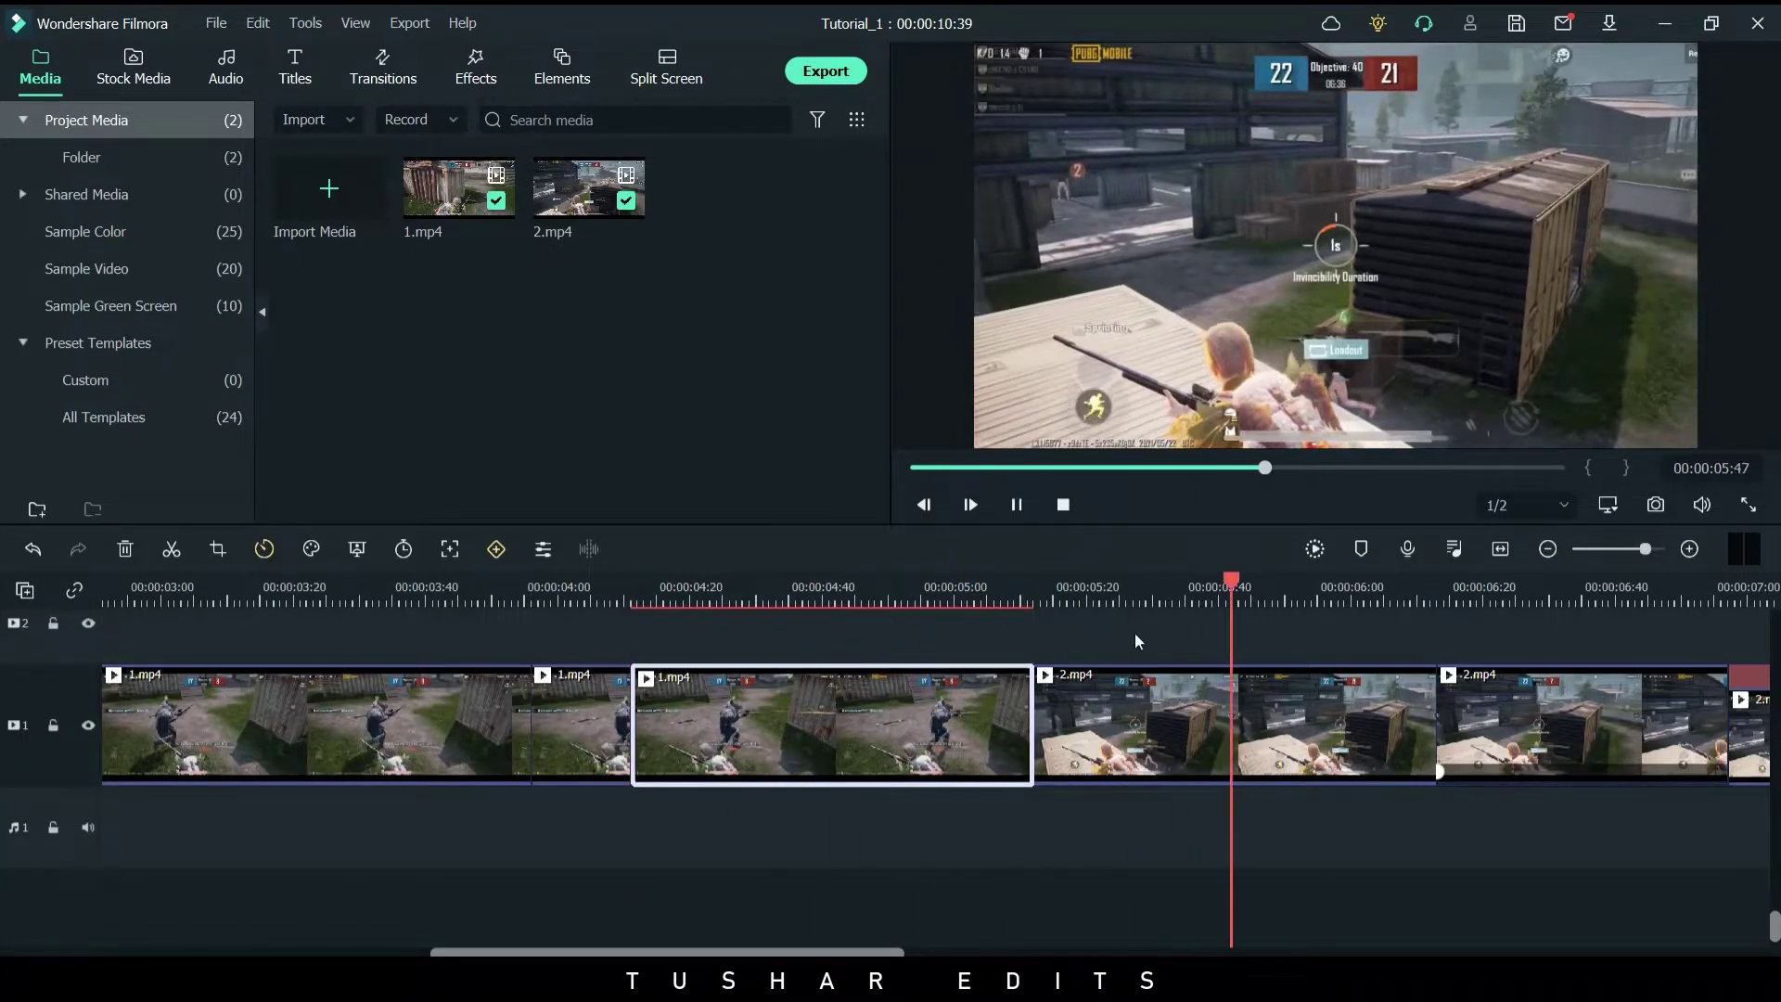
key("space")
left_click_drag(1491, 581, 1258, 577)
left_click(1258, 617)
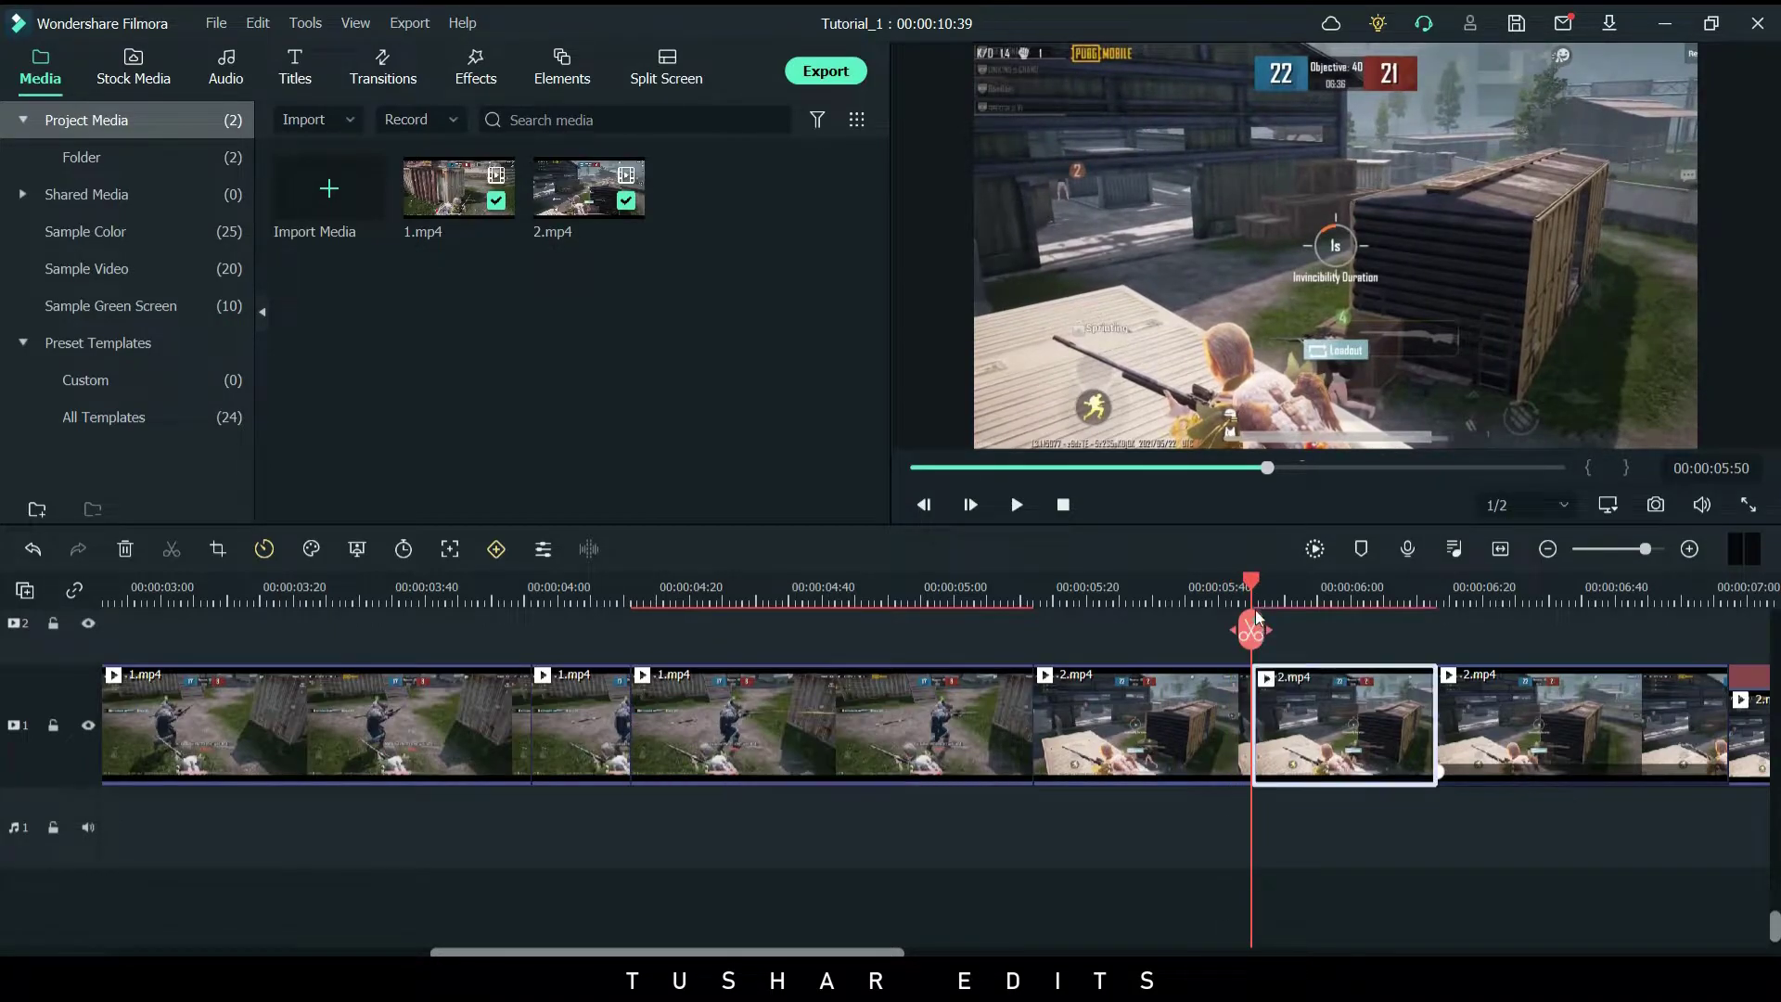
Add a custom animation keyframe at 00:00:04:22 in the last 1.mp4 segment
left_click(802, 599)
left_click(784, 603)
left_click(803, 726)
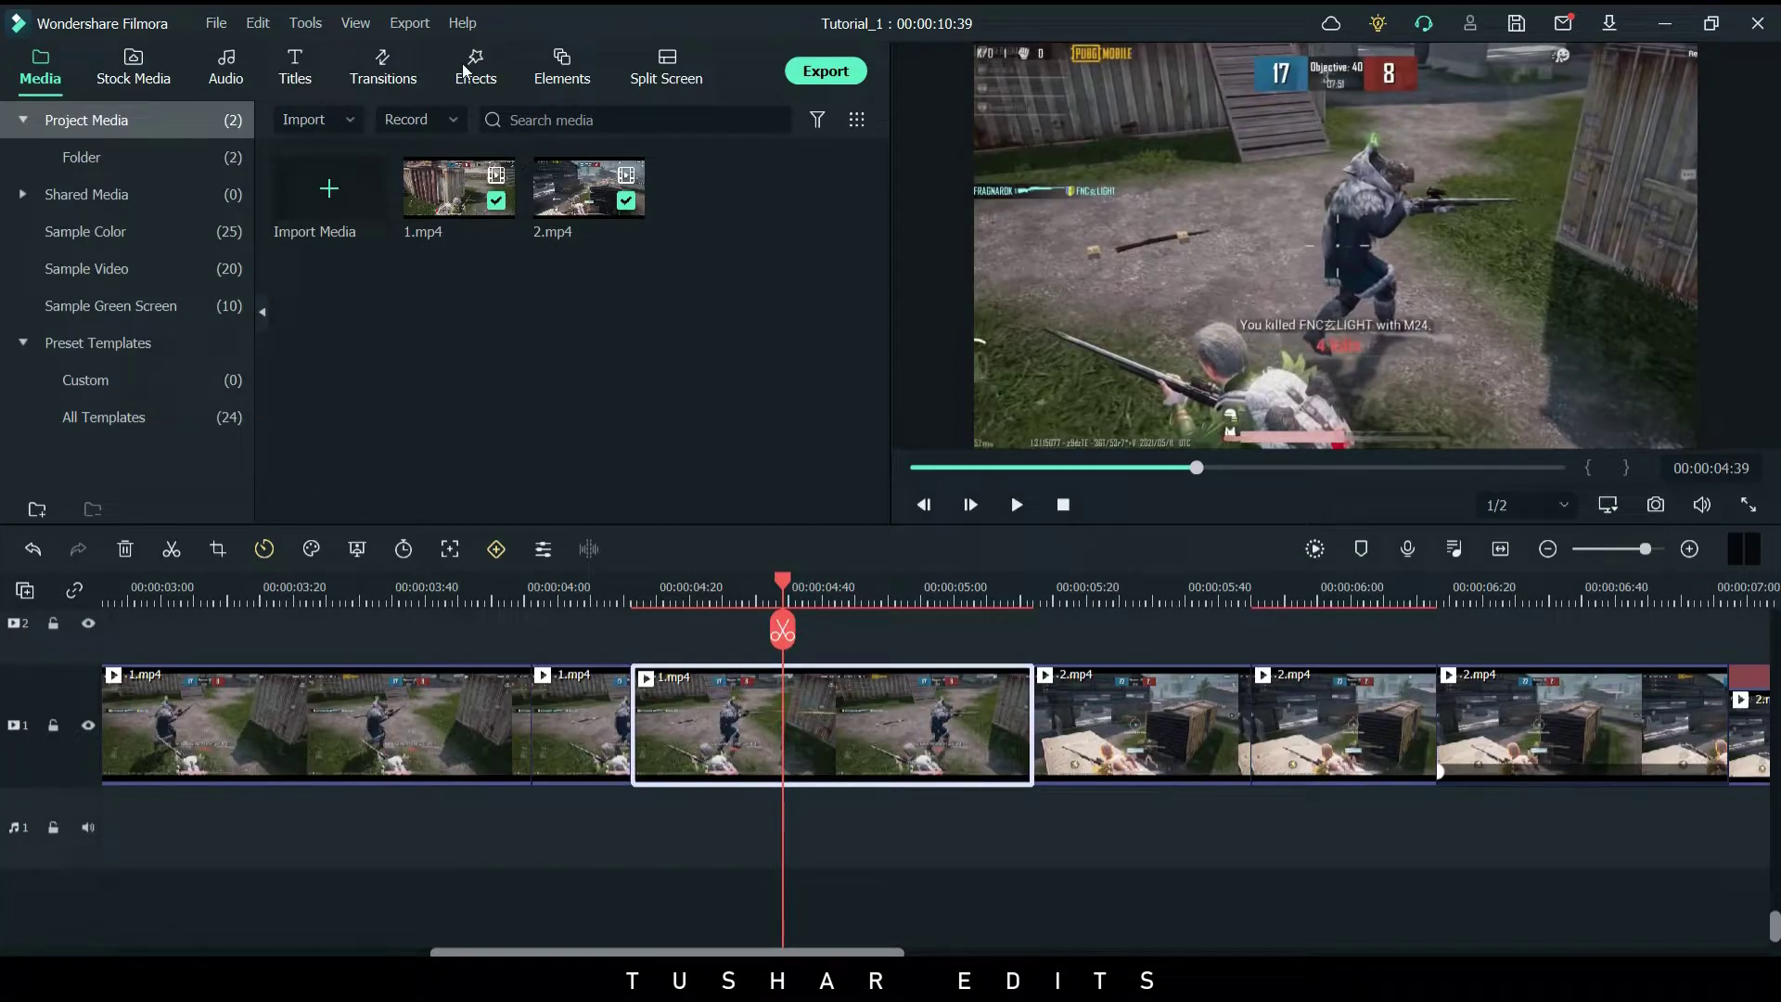
left_click_drag(784, 584, 670, 585)
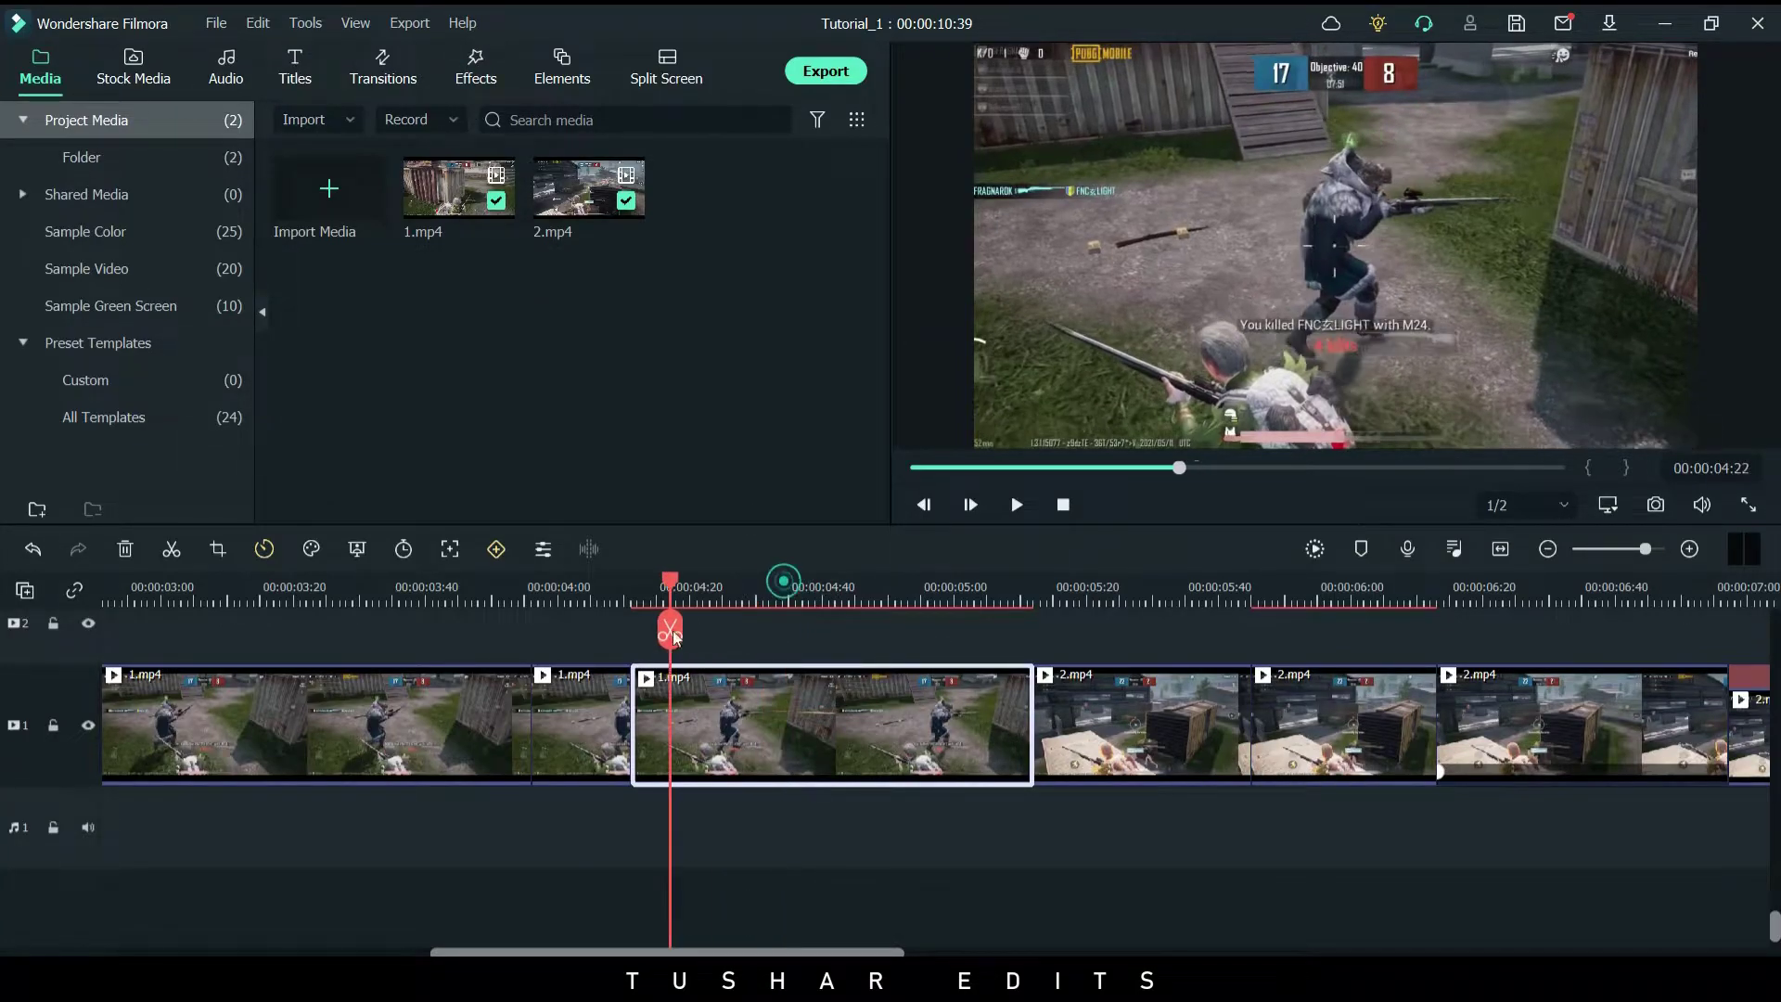
double_click(726, 720)
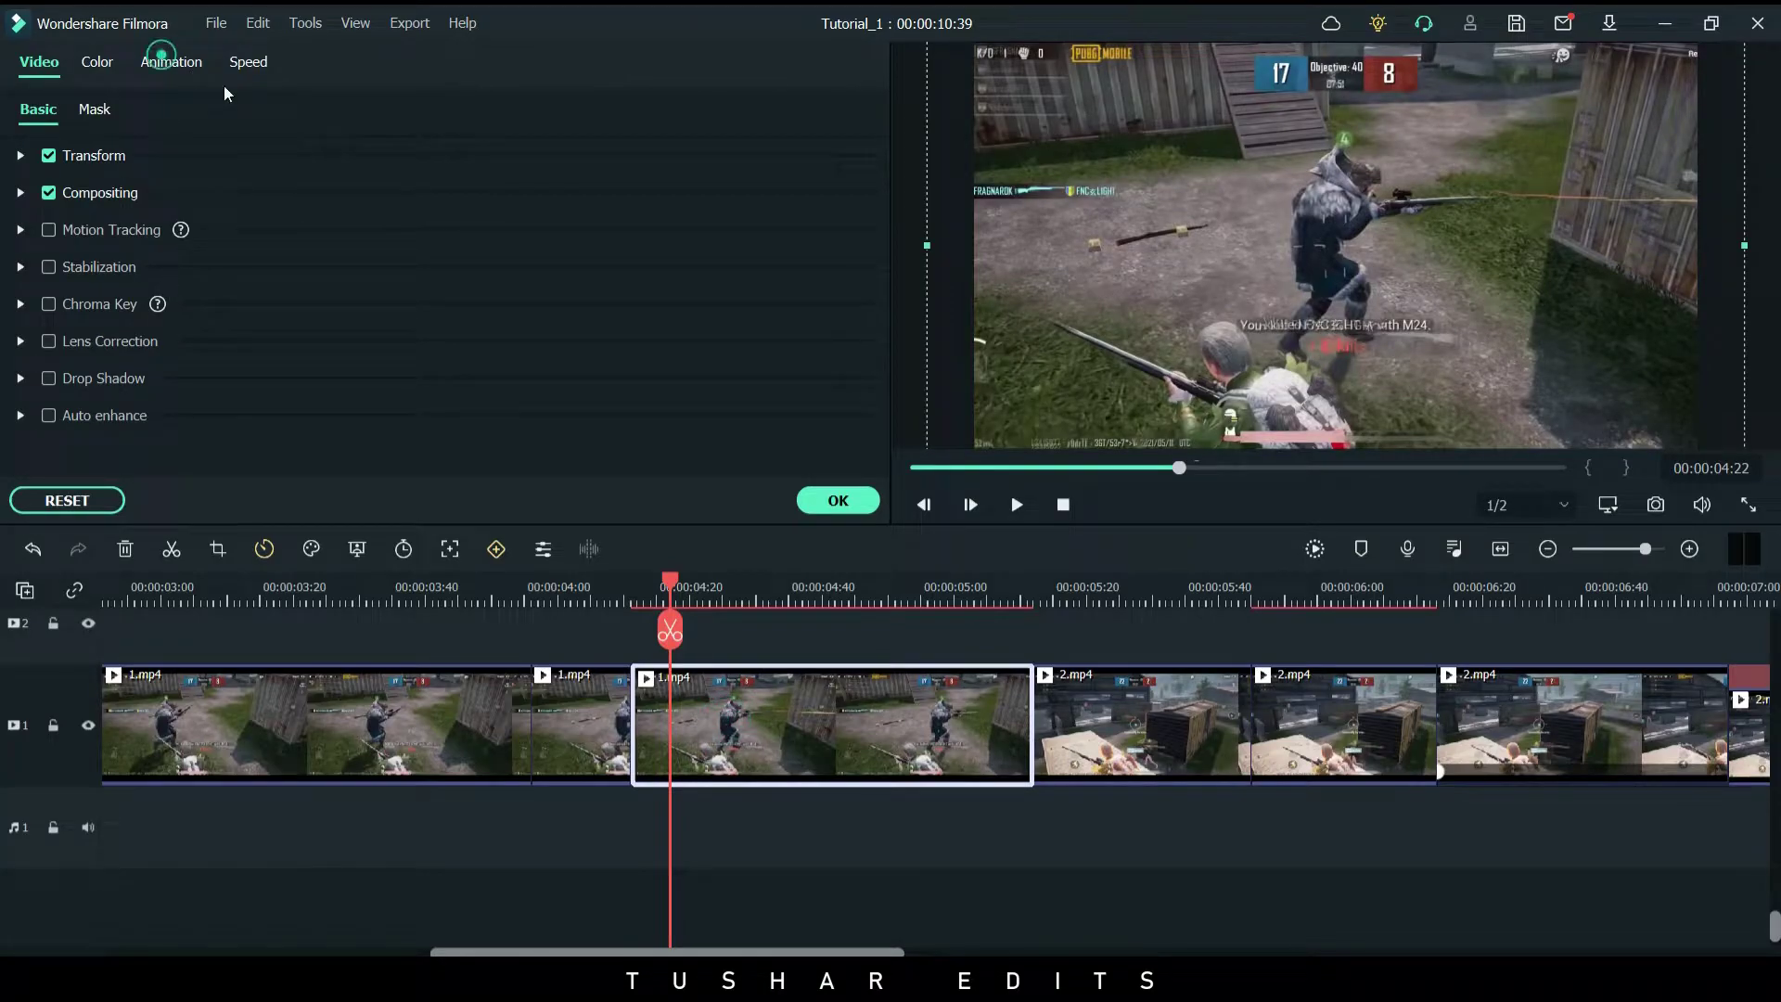
left_click(169, 65)
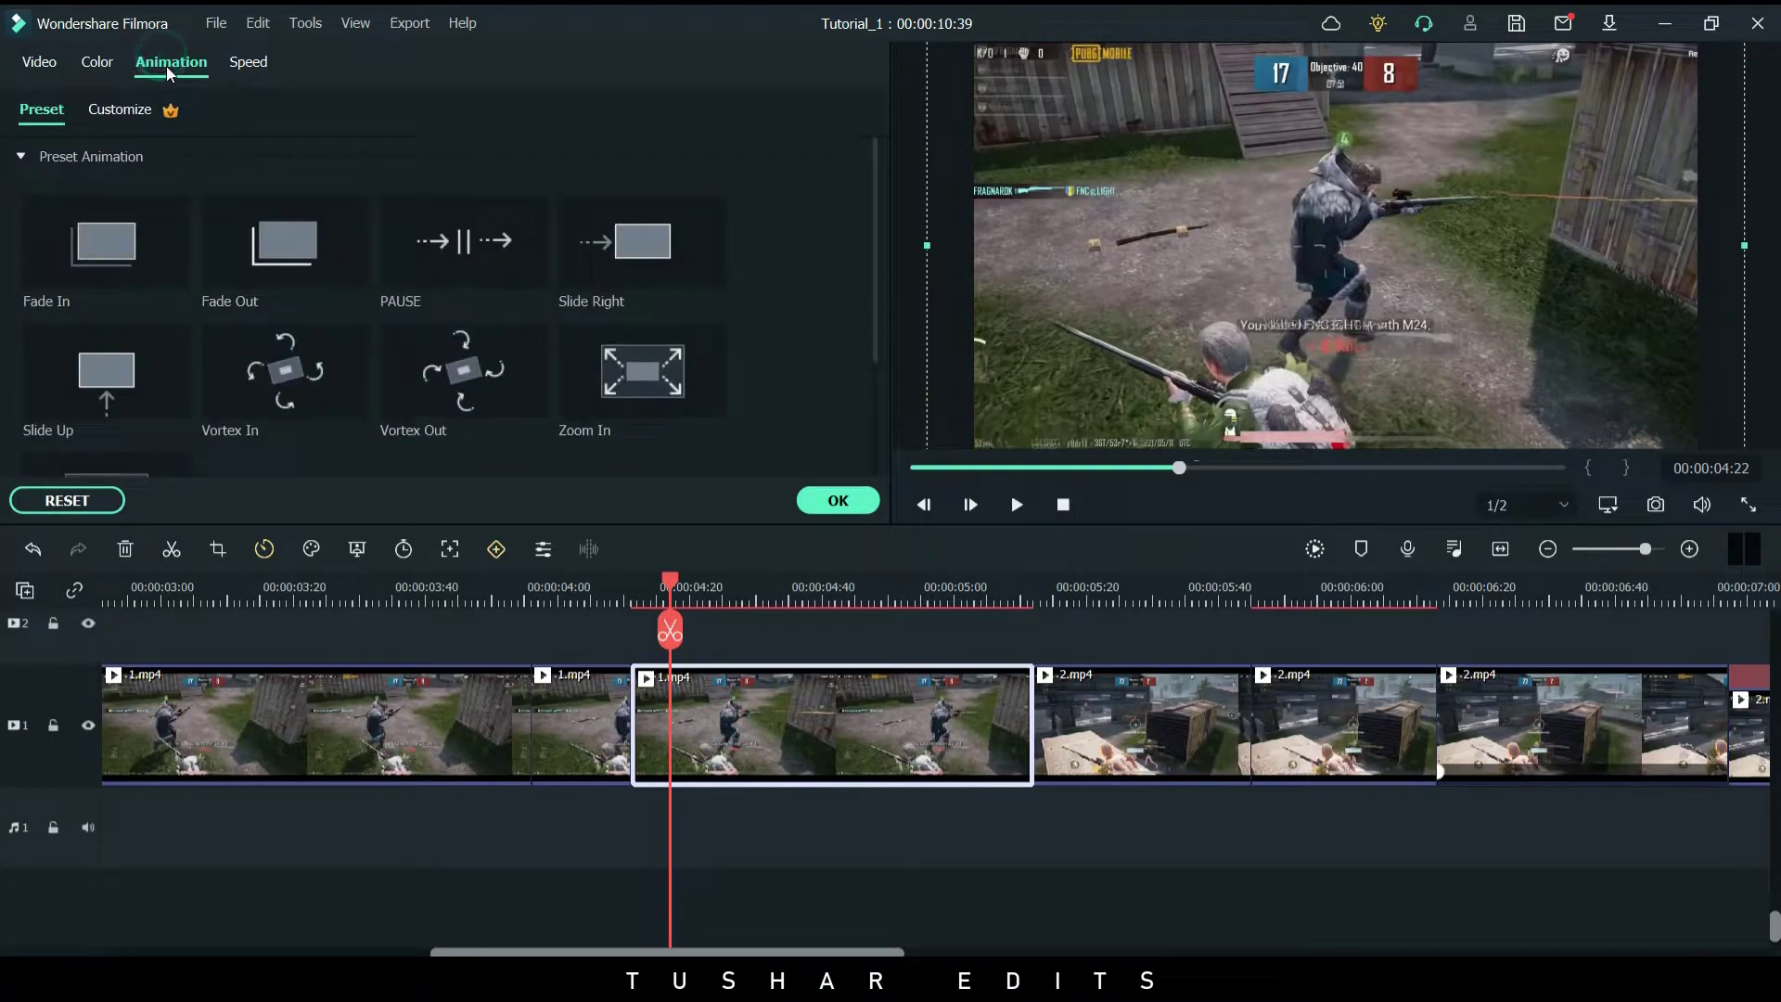
left_click(109, 109)
left_click(299, 190)
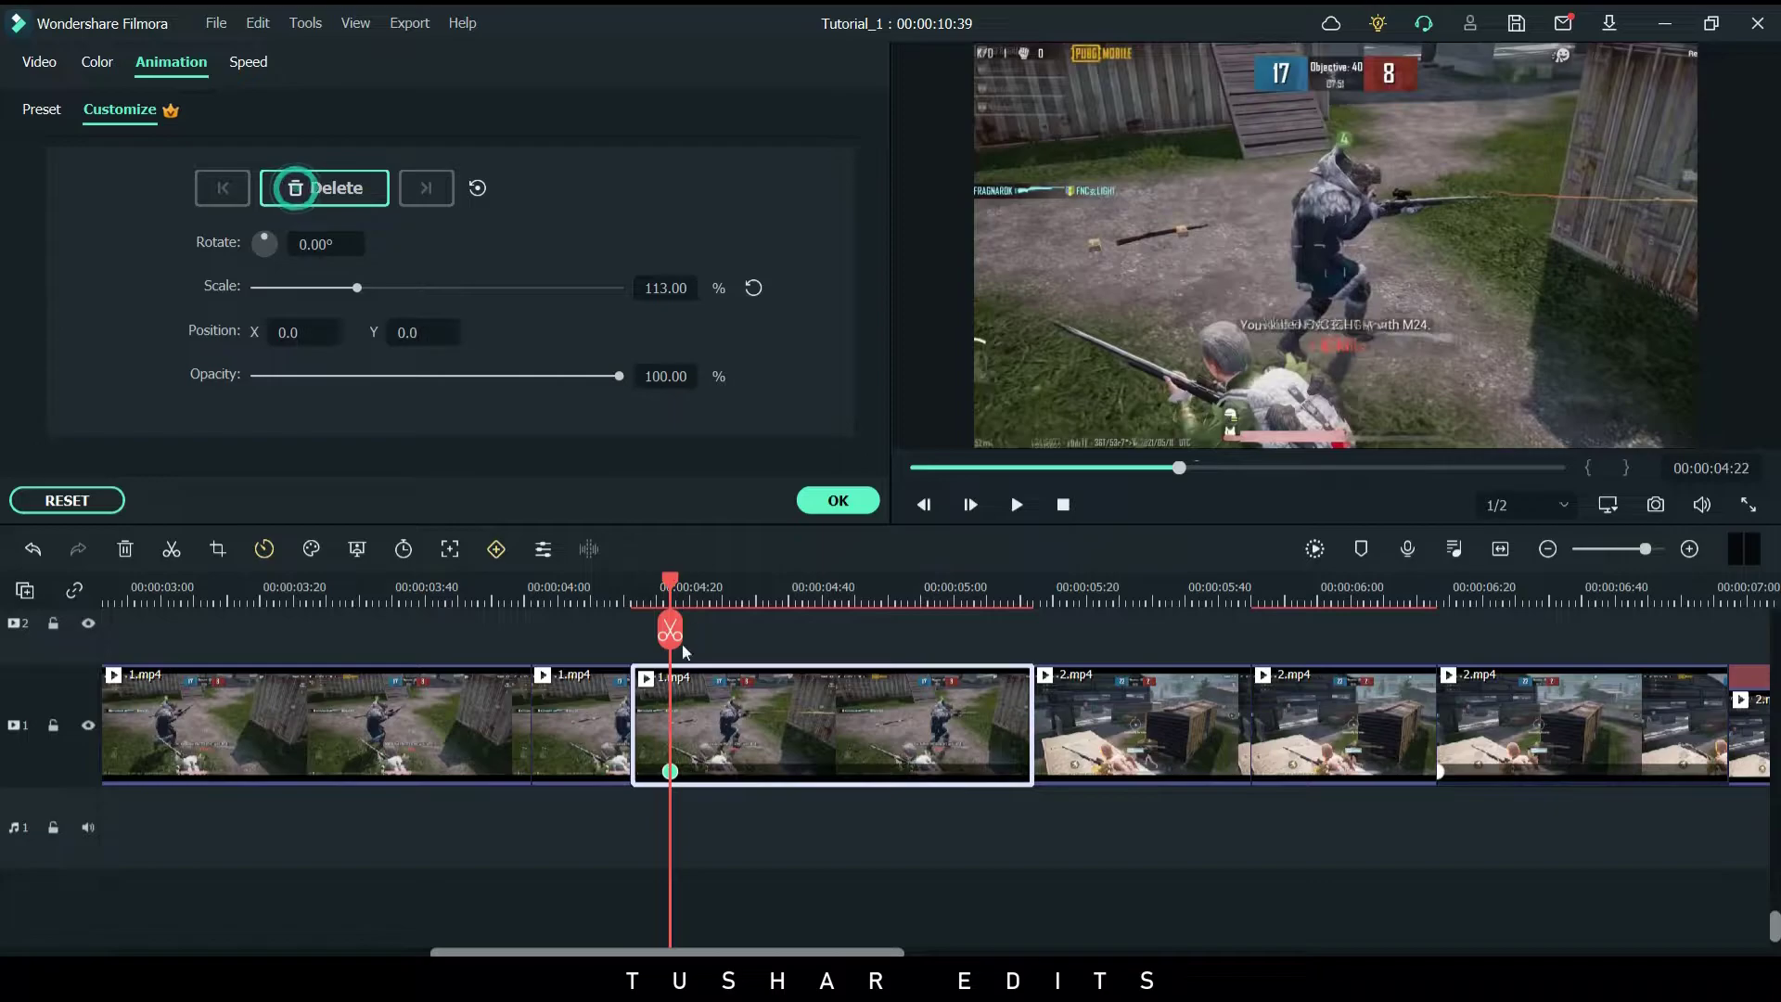
Add a second keyframe at 00:00:04:42 in the same segment and set its scale to 50%
left_click_drag(670, 587, 803, 586)
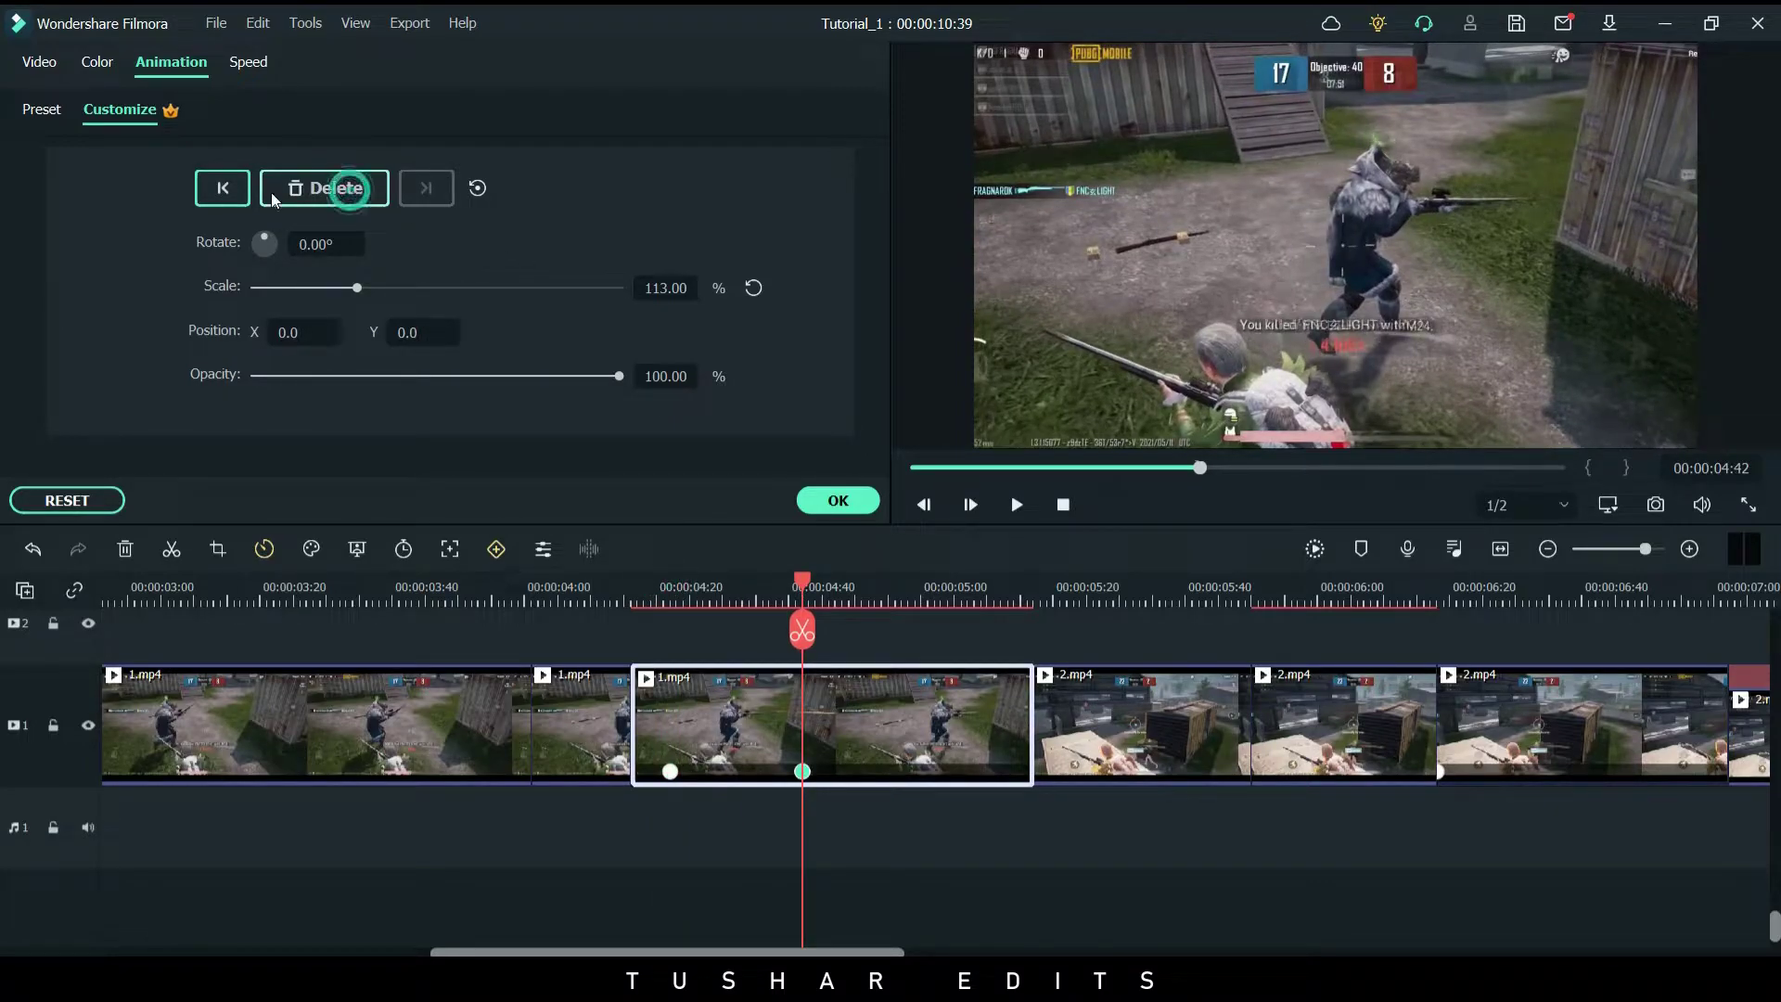
left_click(221, 188)
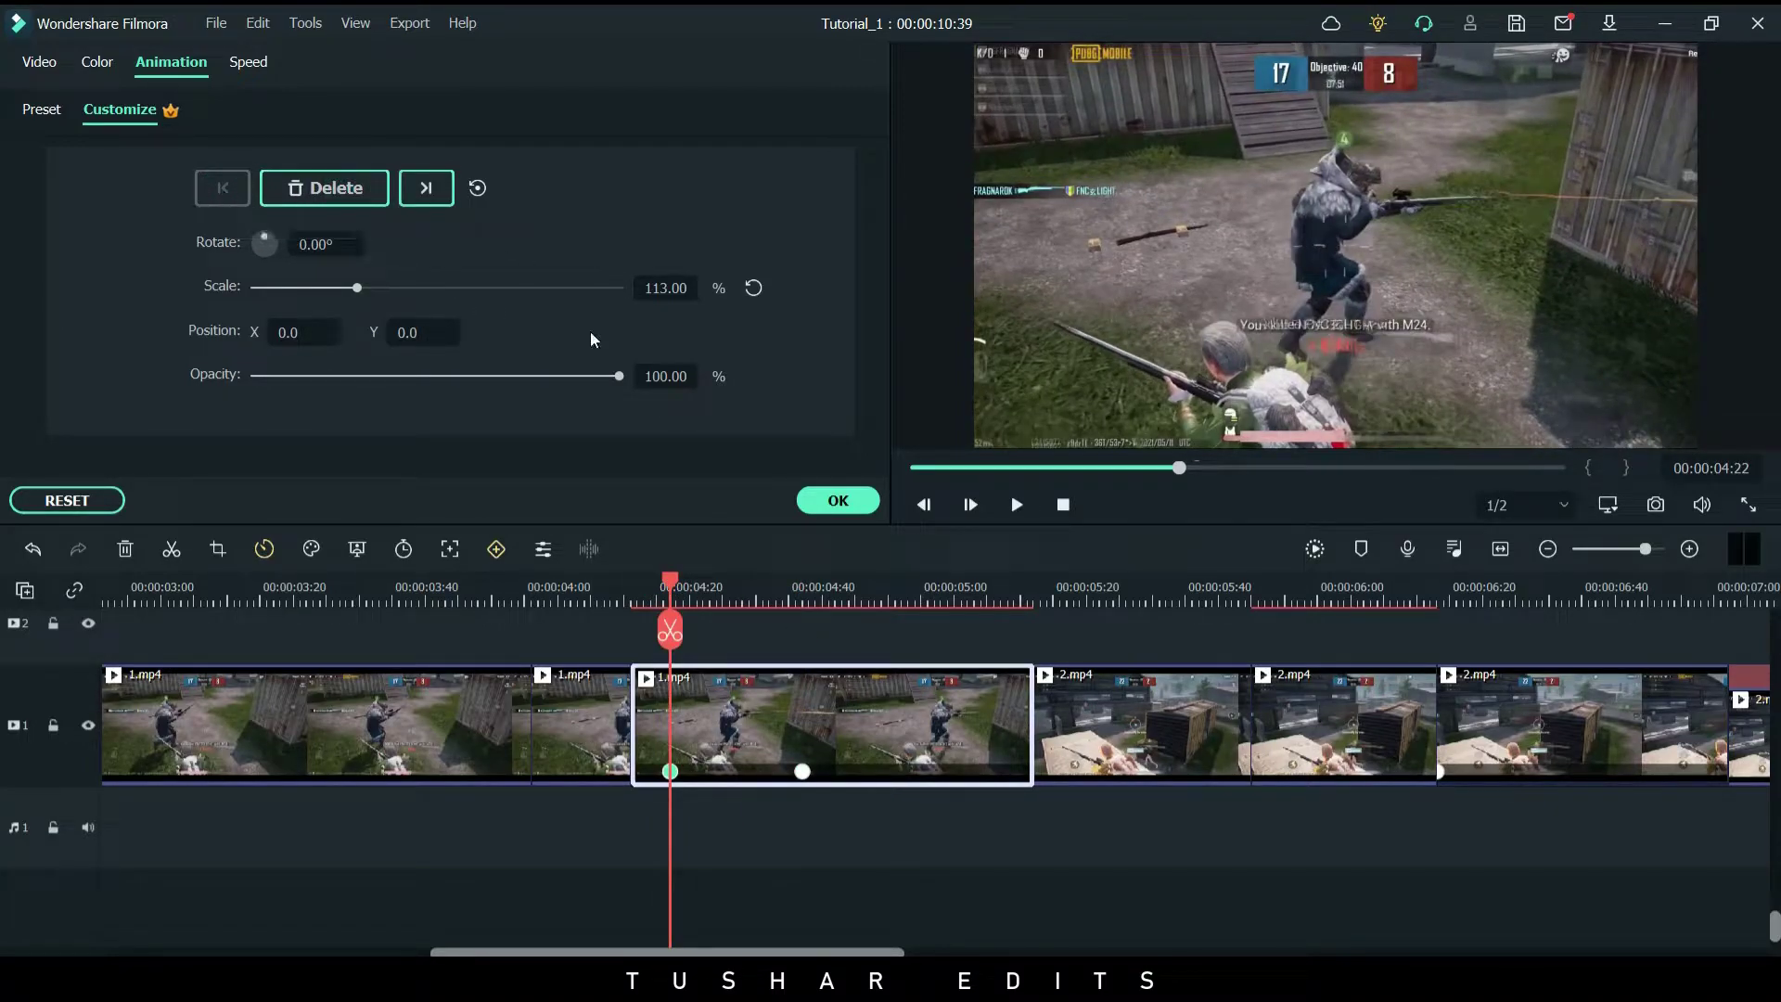
left_click(413, 185)
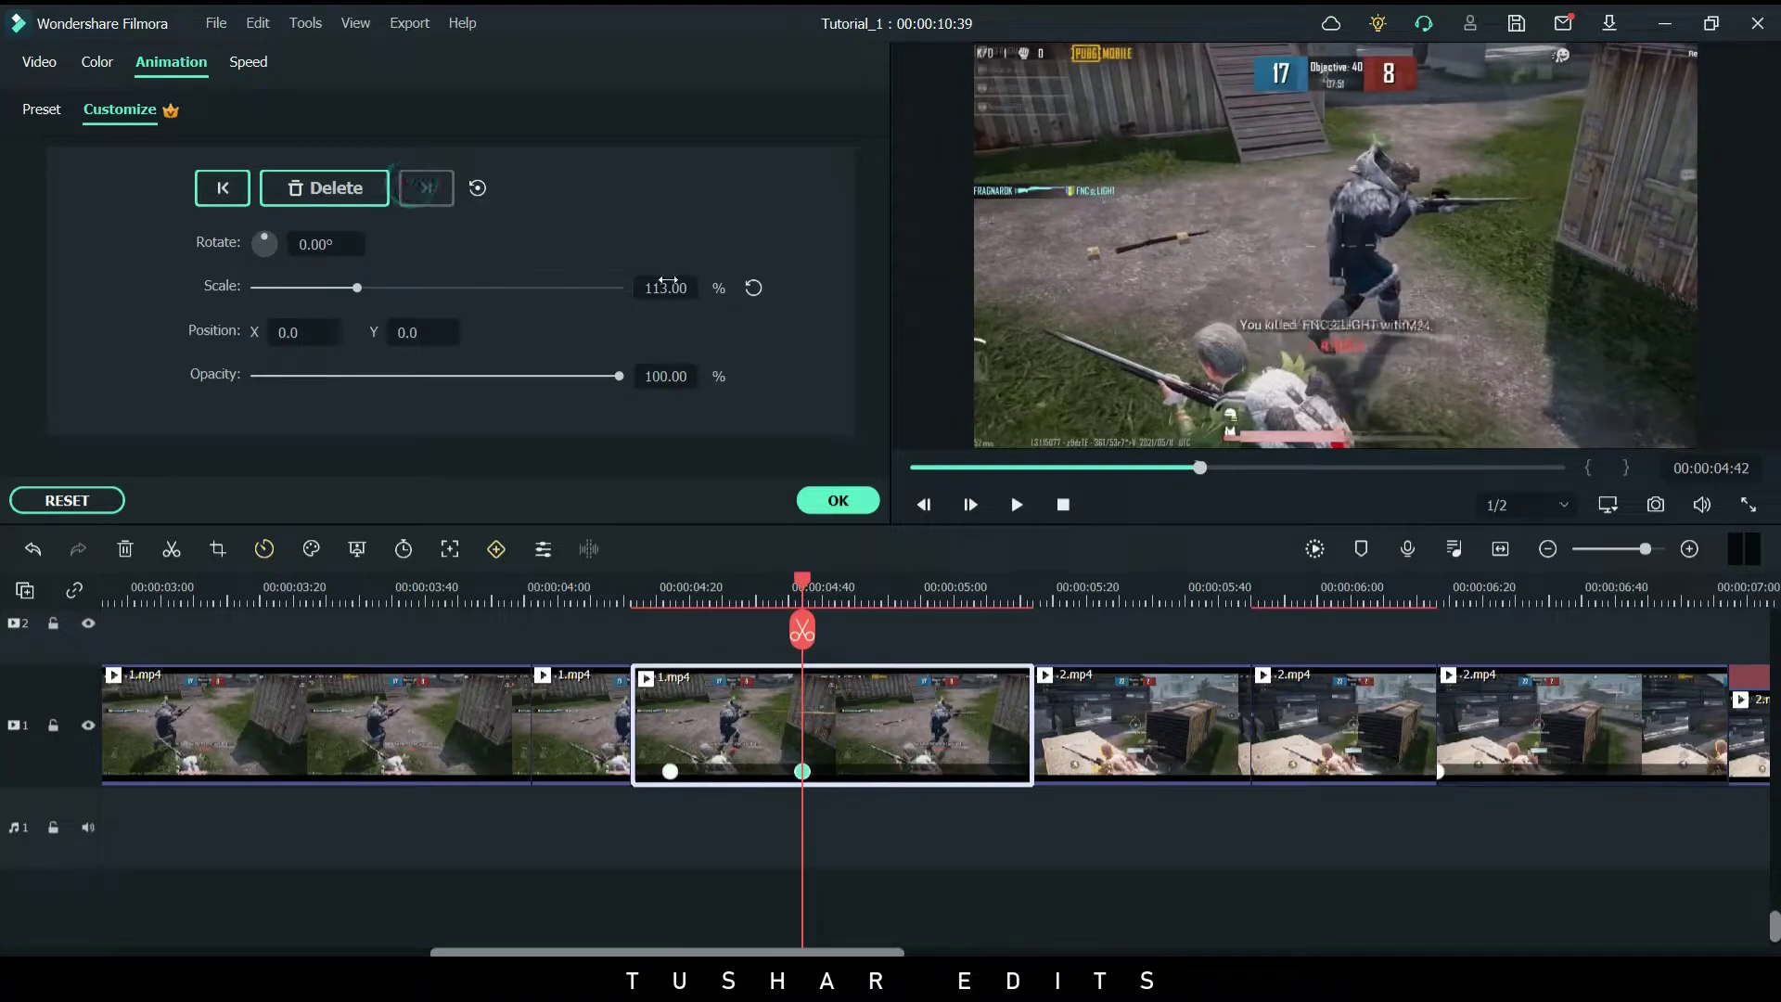
key("Return")
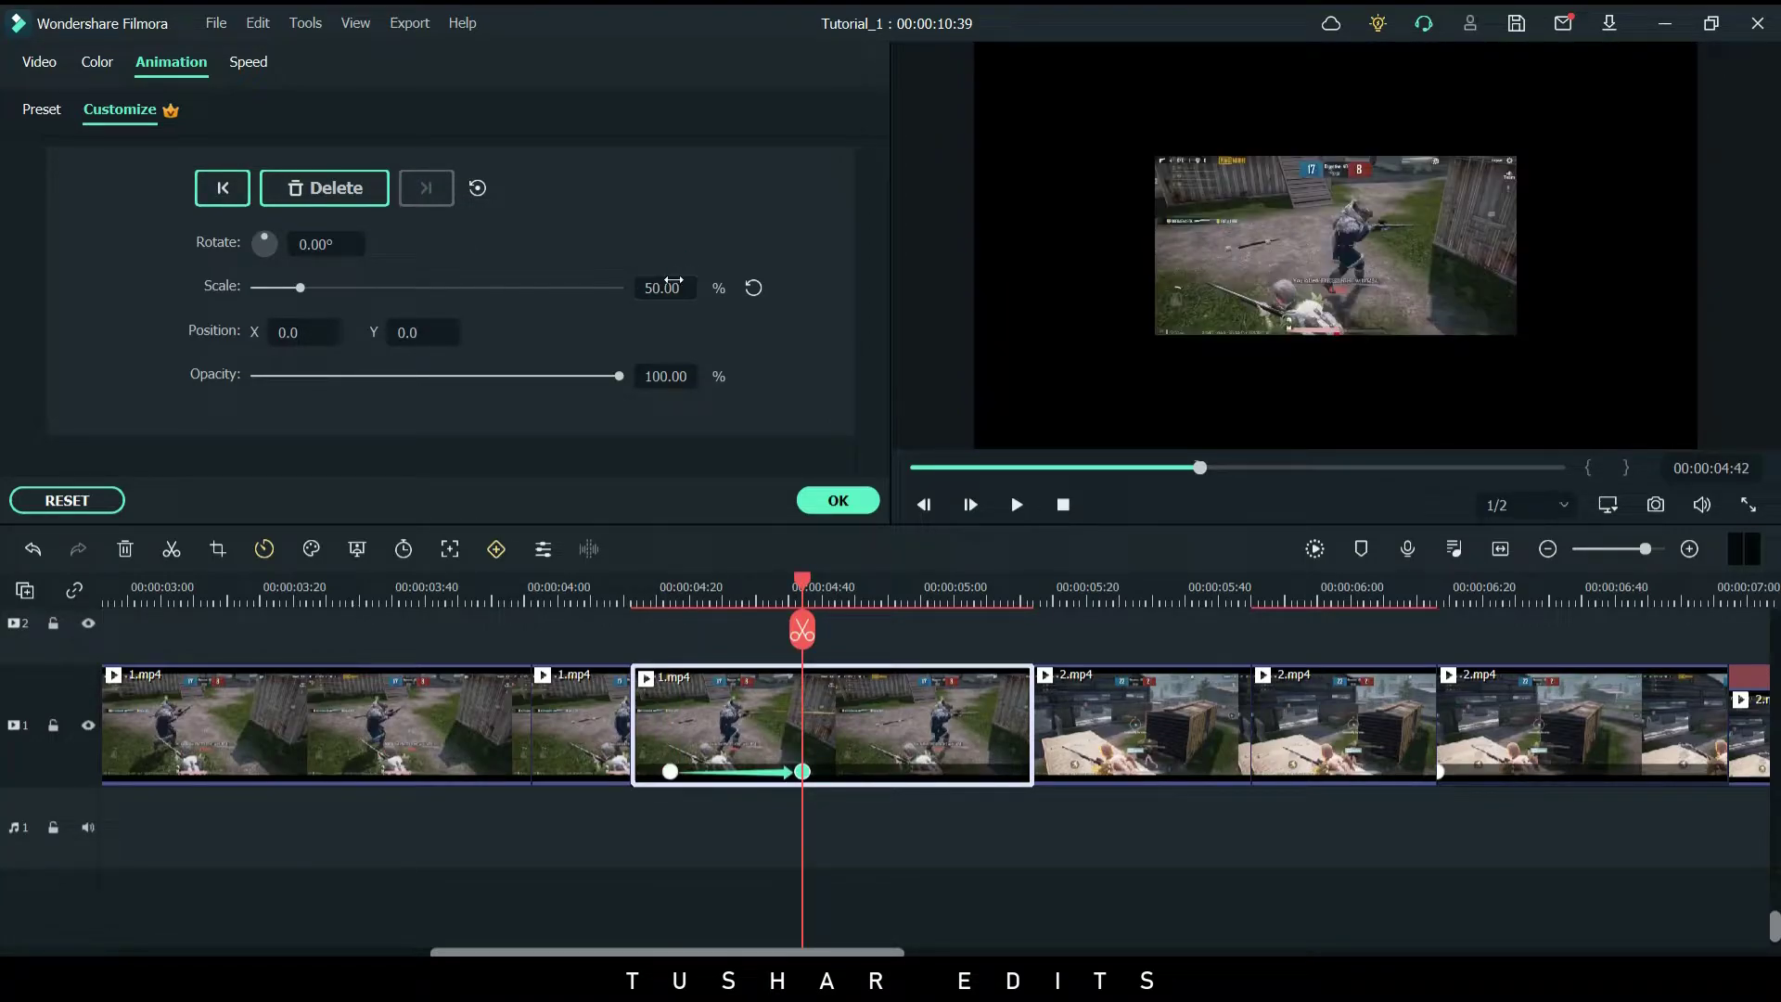
Move the first keyframe to the segment's start, shift the second one earlier, and apply the animation
left_click_drag(670, 770, 632, 771)
left_click_drag(803, 771, 735, 771)
left_click_drag(637, 593, 716, 594)
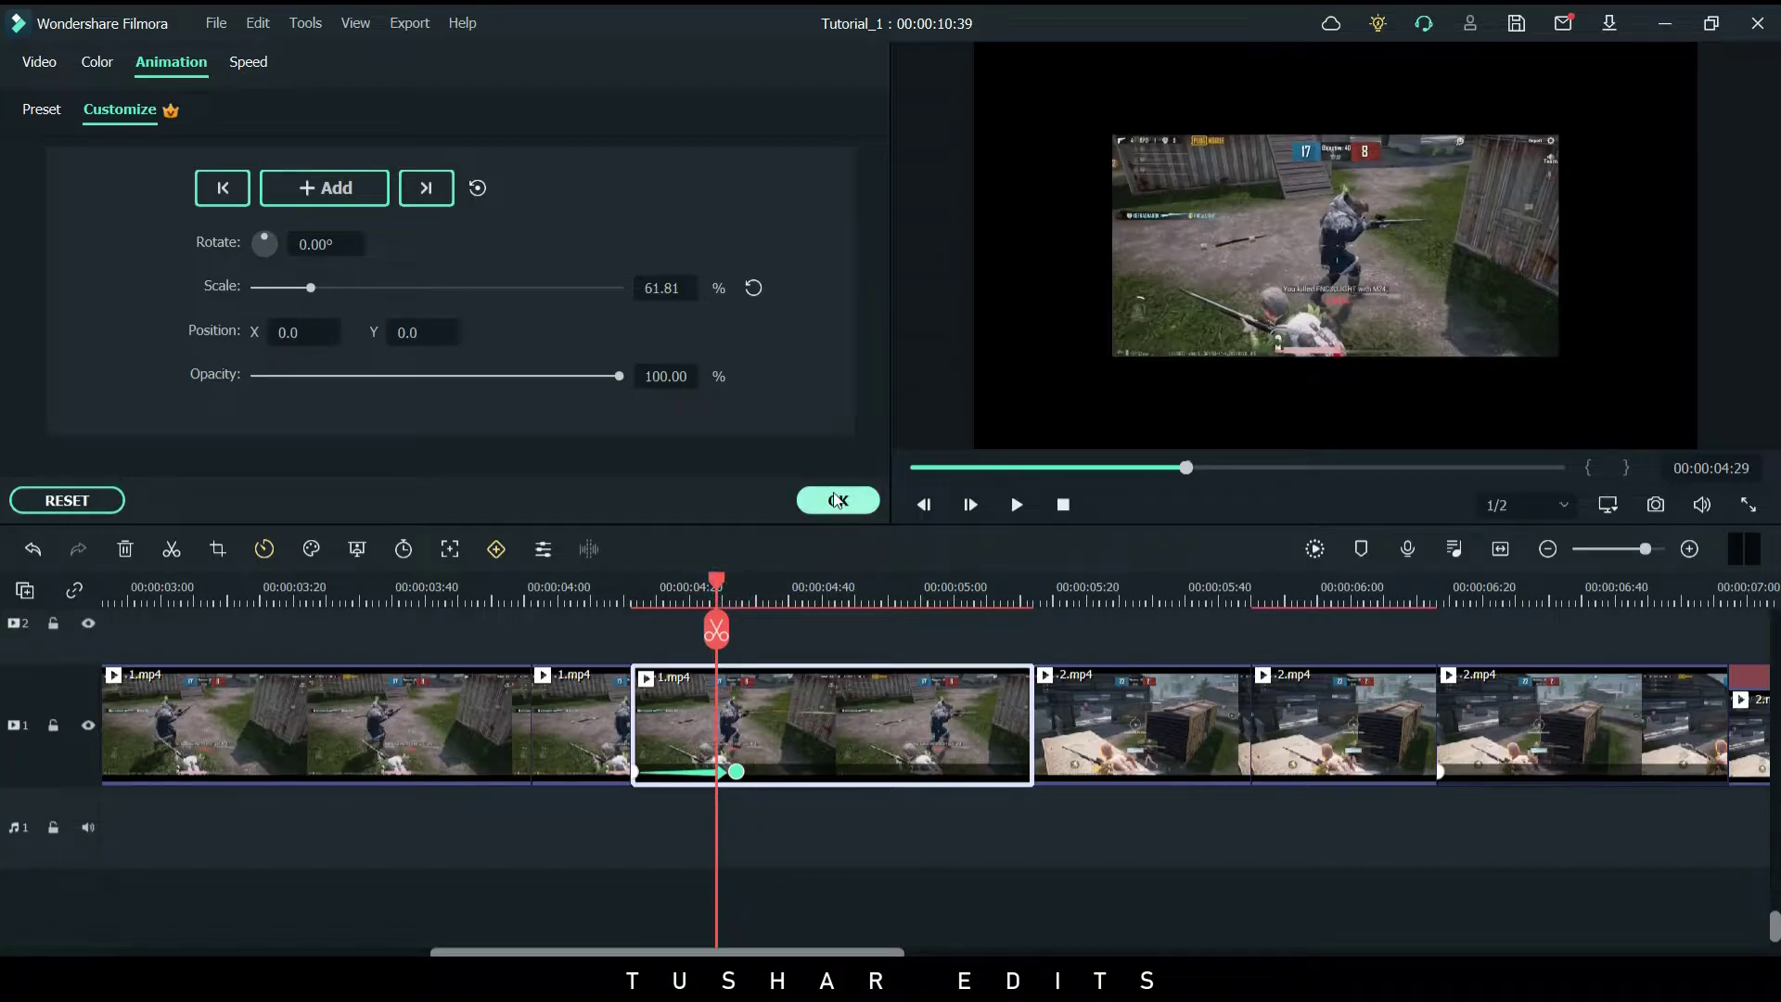
left_click(838, 500)
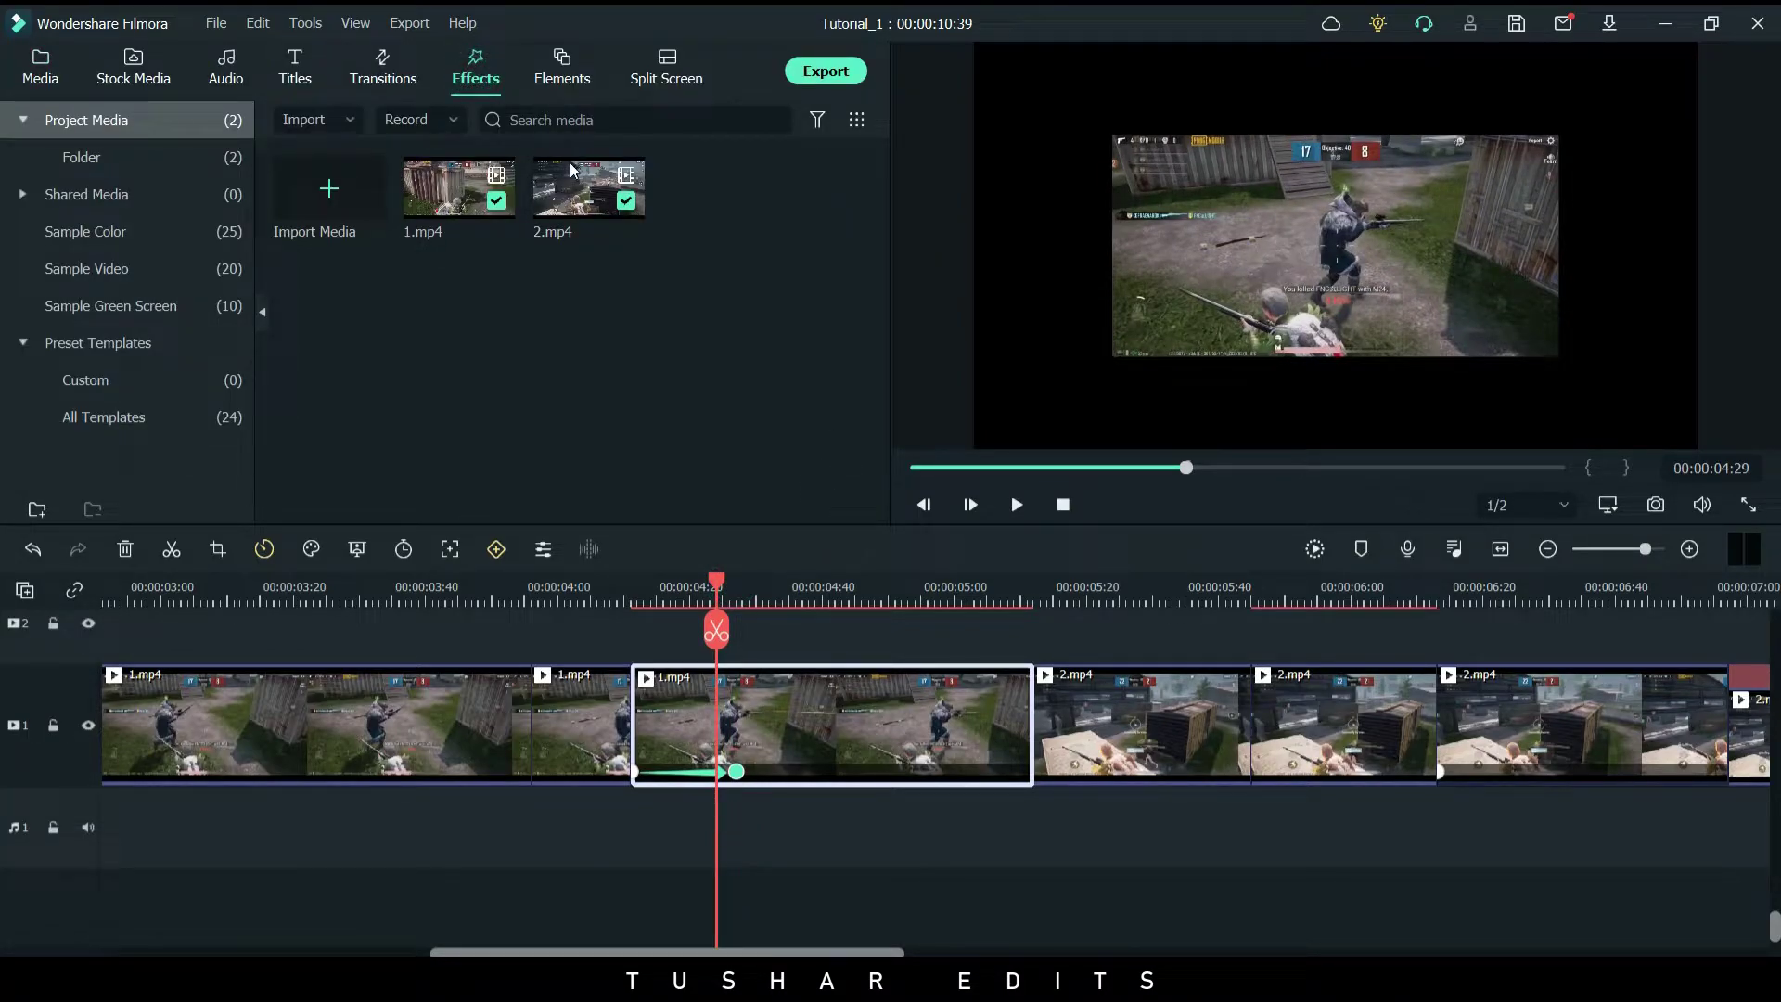
Search the effects for "Crop" and apply the Crop effect to the keyframed 1.mp4 segment
left_click(436, 119)
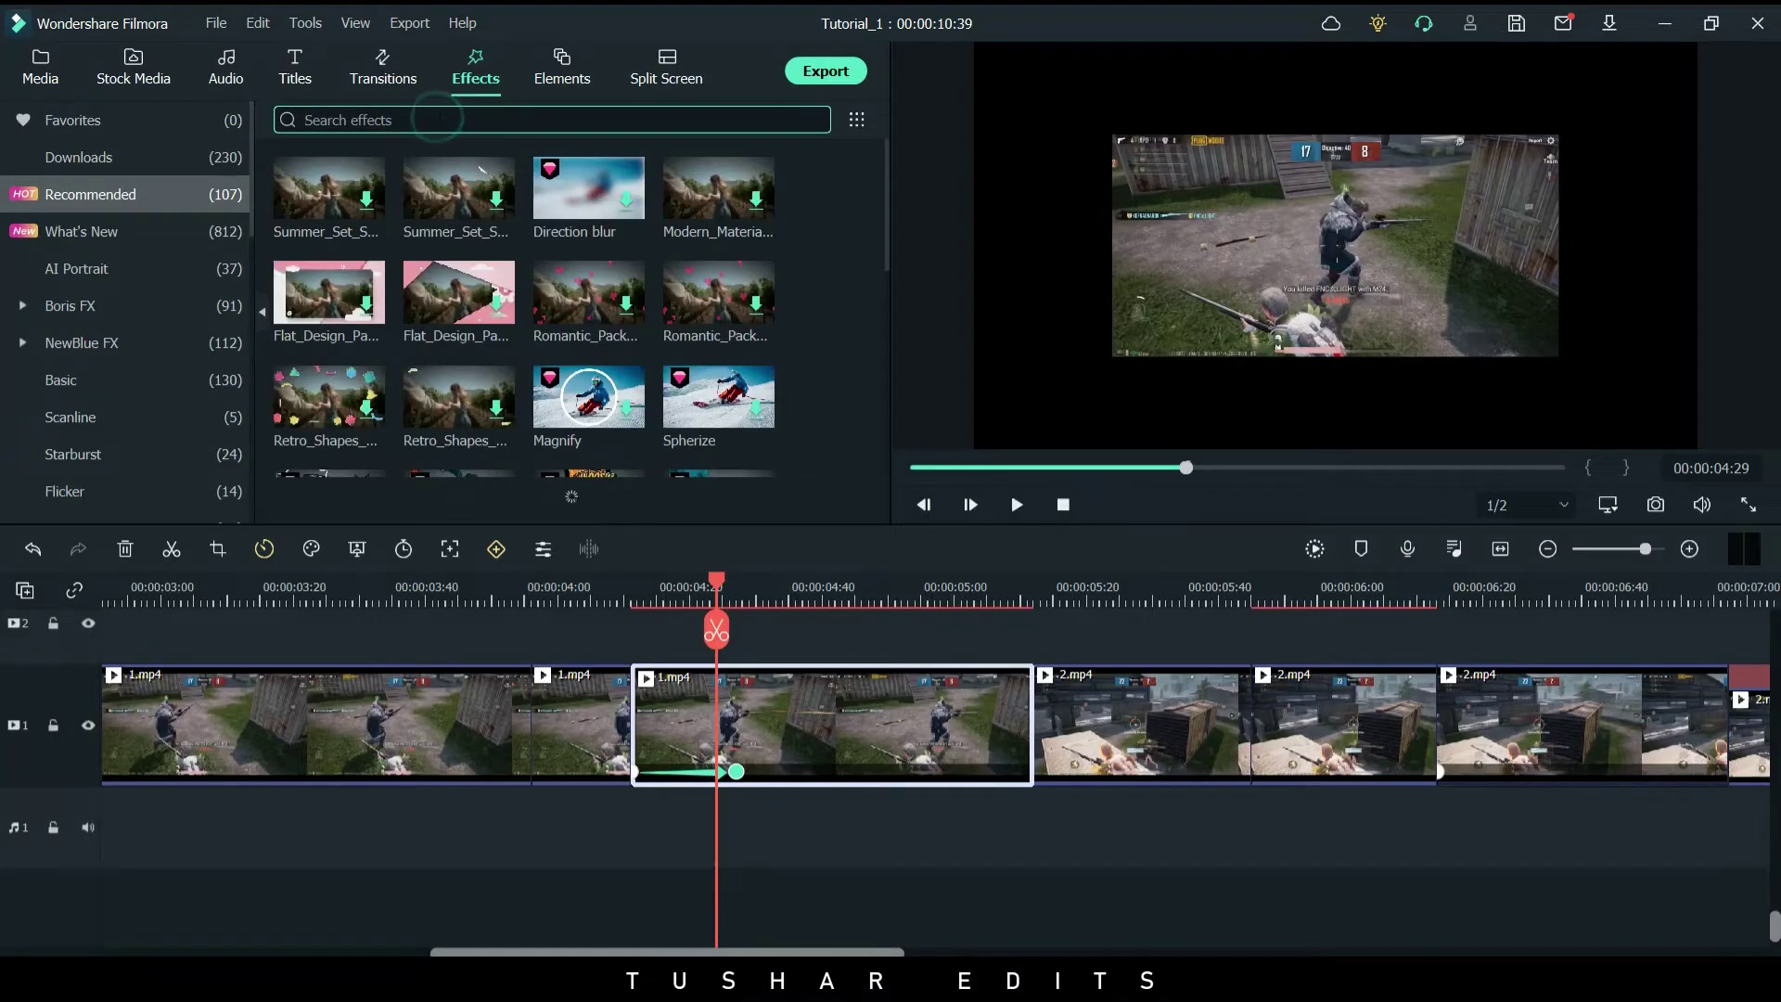
type("Crop")
key("Return")
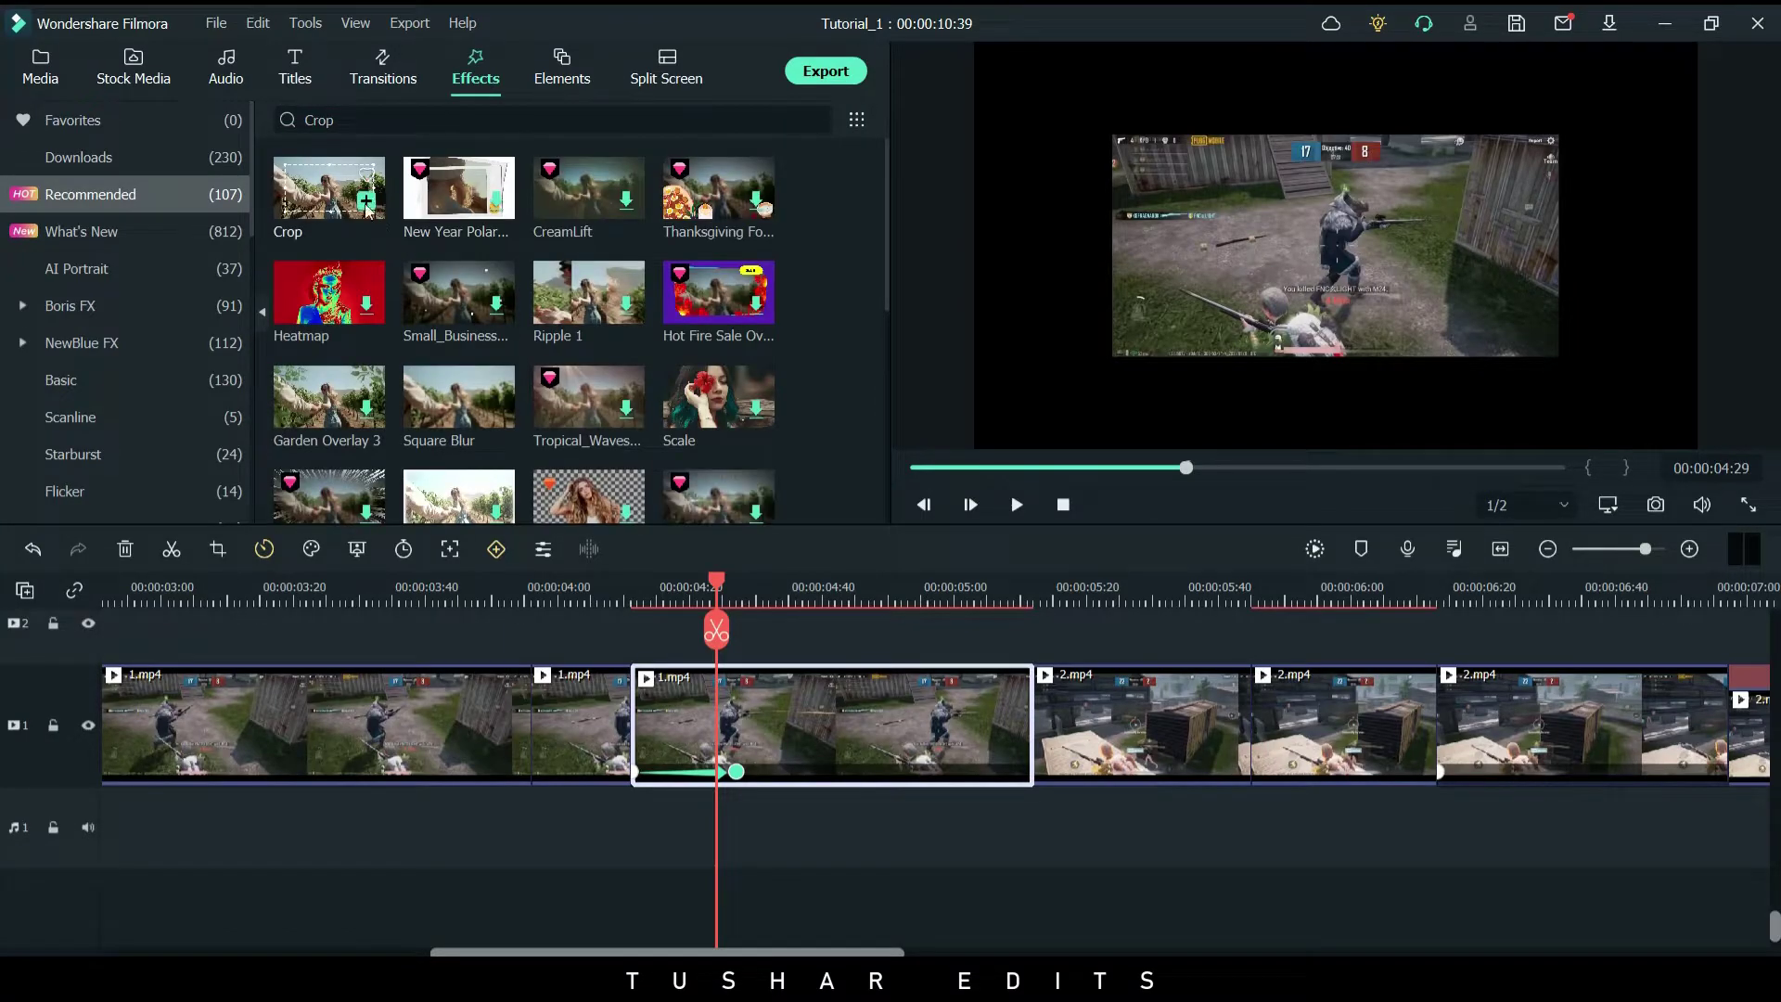
left_click_drag(316, 212, 656, 705)
Adjust the Crop effect's values on the 1.mp4 segment to trim the clip's black edges
left_click_drag(630, 586, 702, 591)
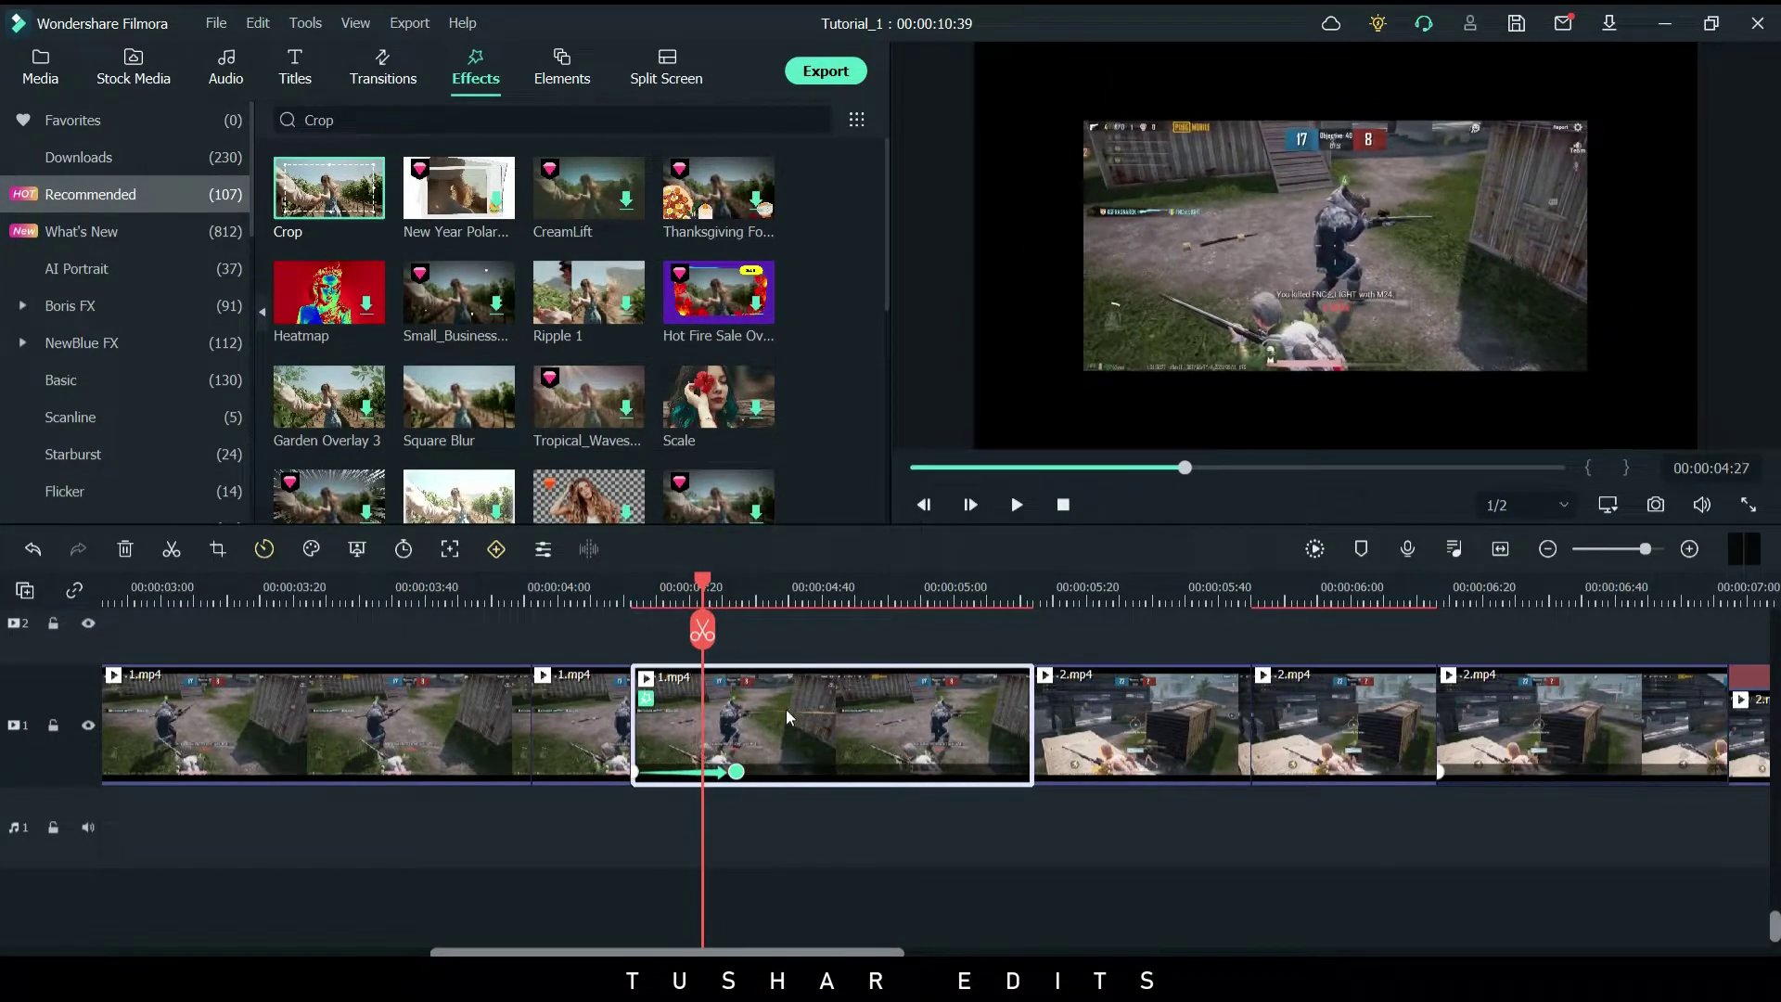
double_click(787, 709)
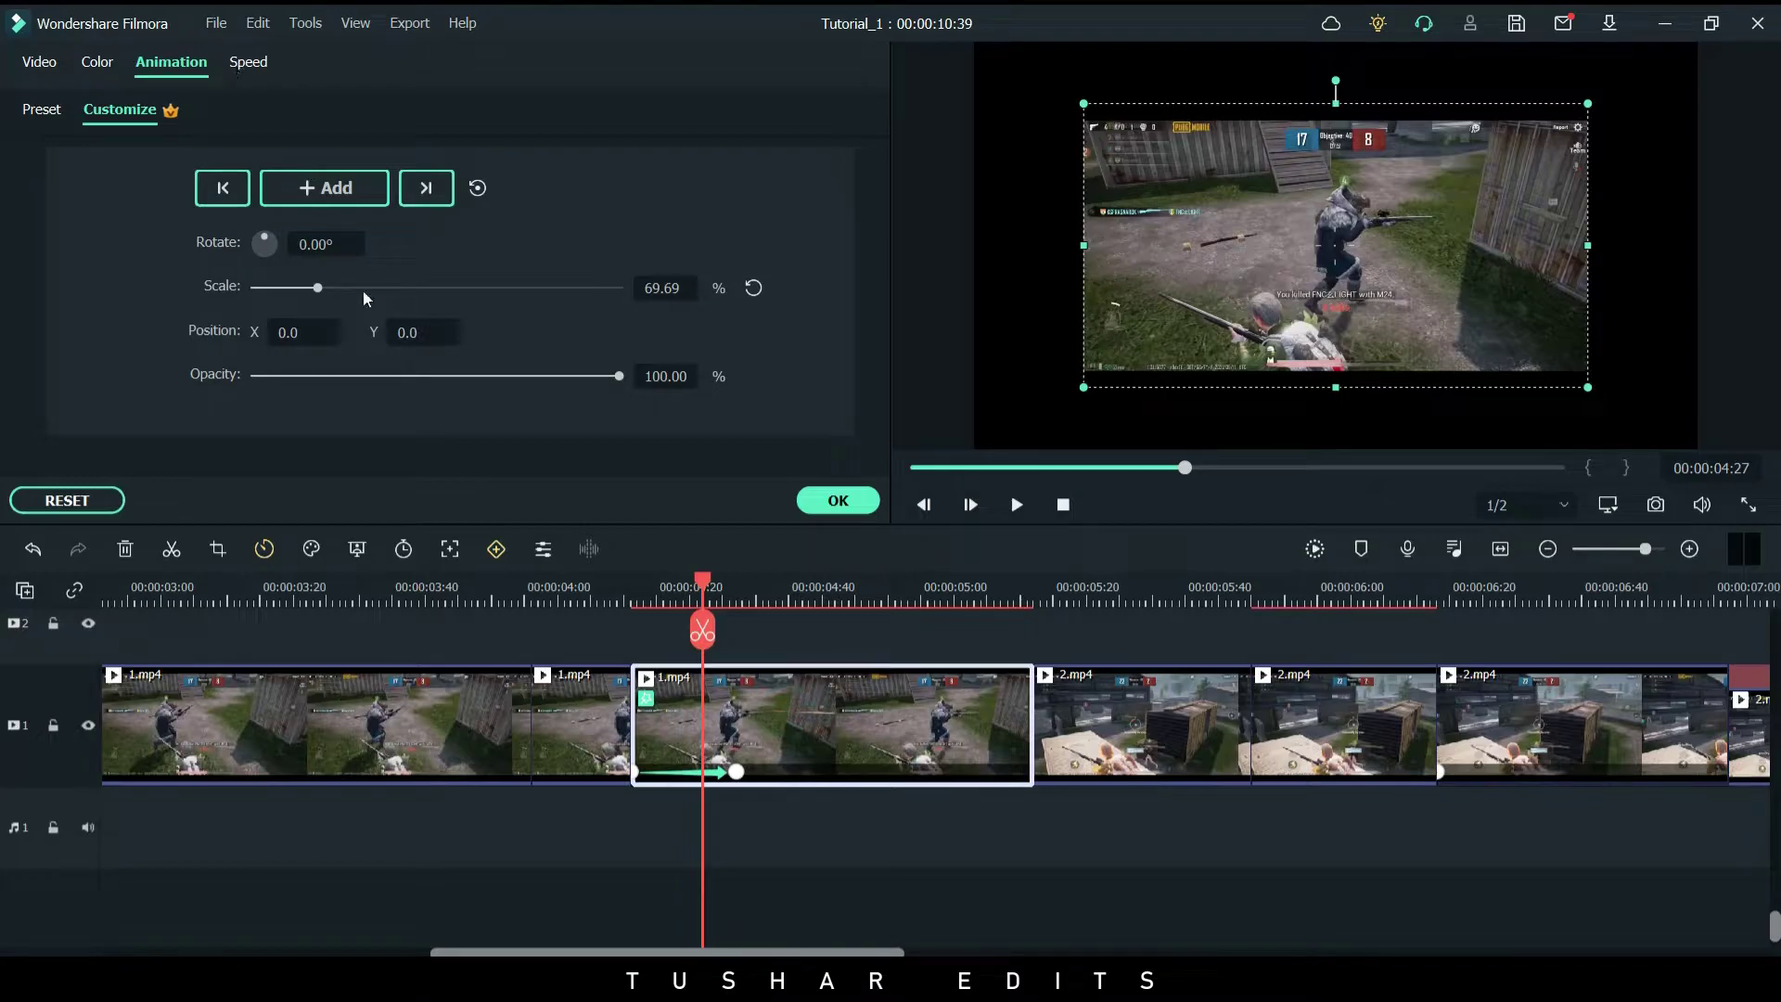
left_click(838, 501)
double_click(812, 671)
left_click(40, 111)
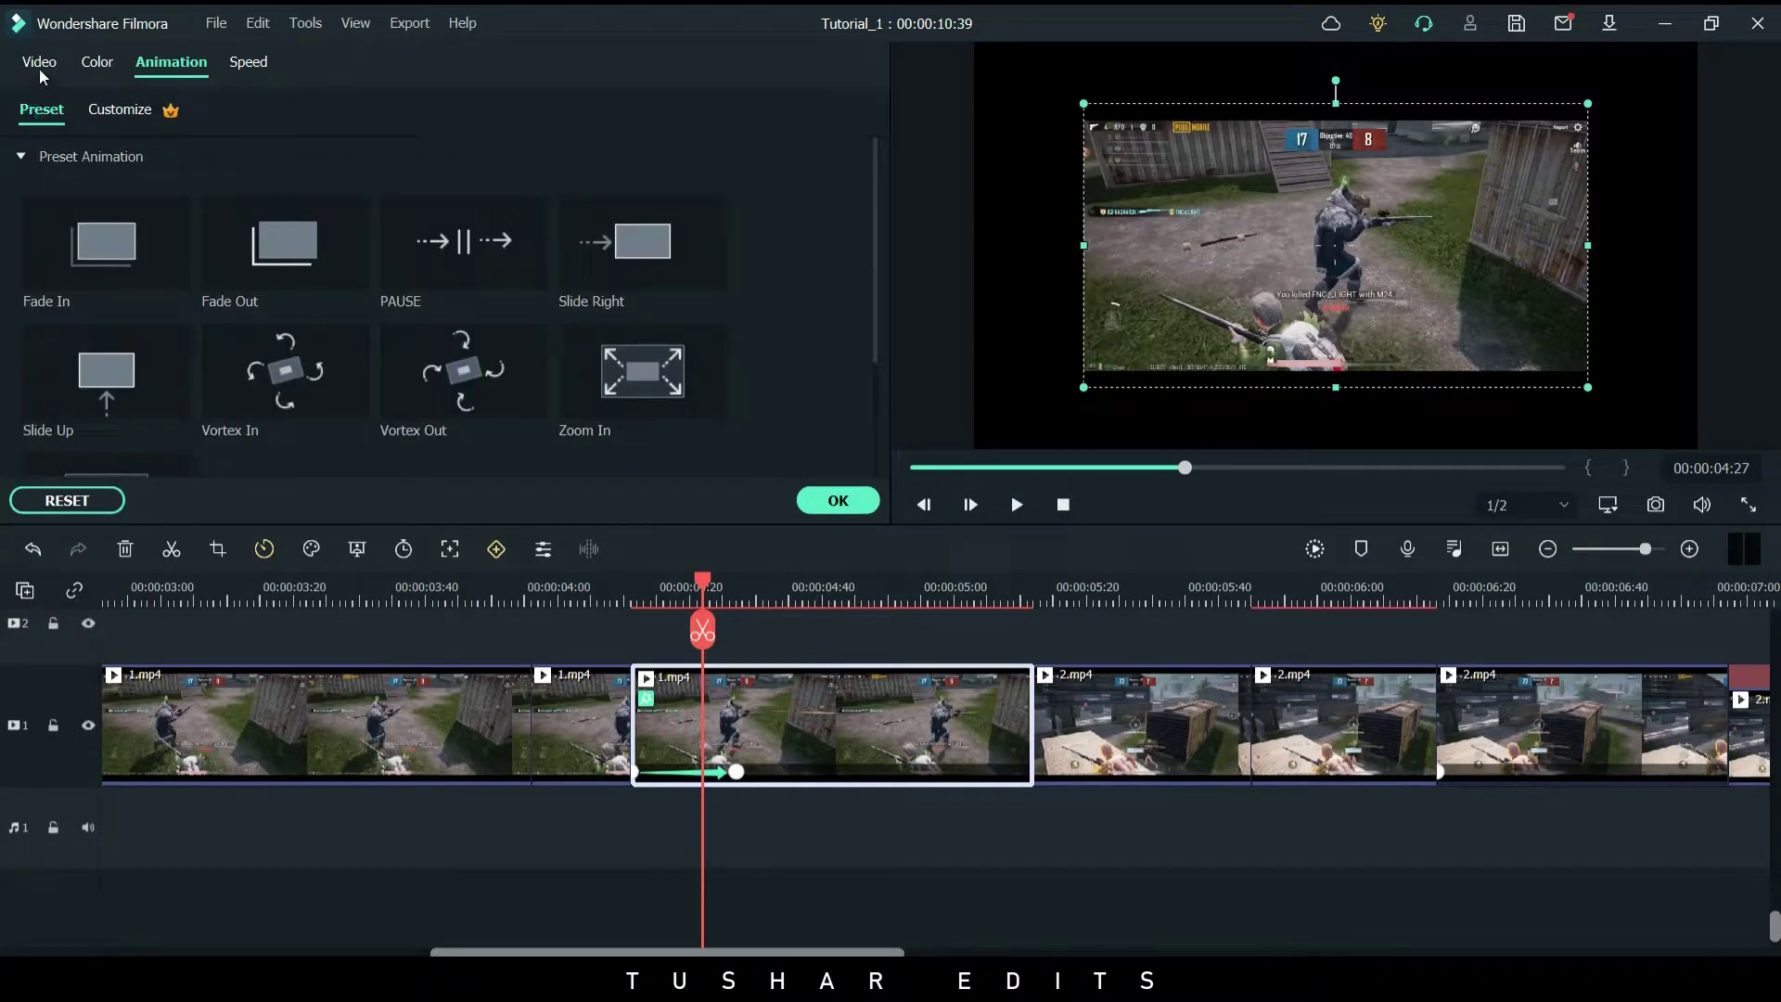
left_click(39, 65)
left_click(93, 111)
left_click(22, 156)
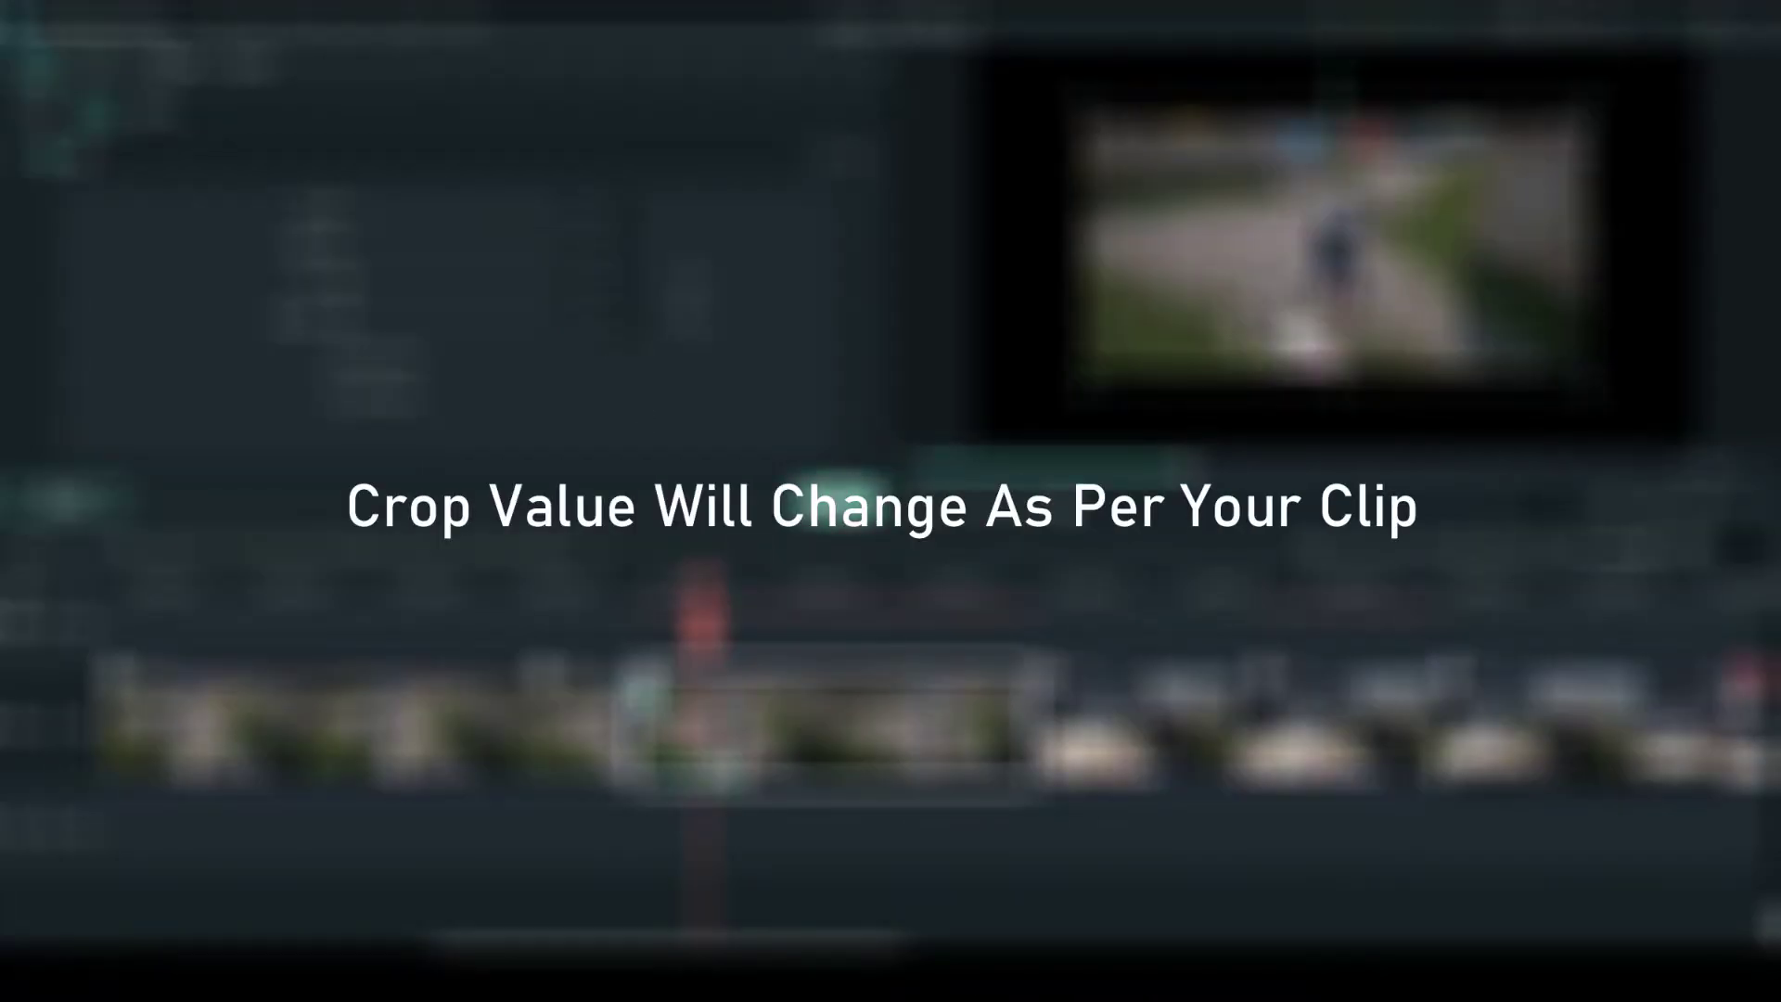
left_click(835, 494)
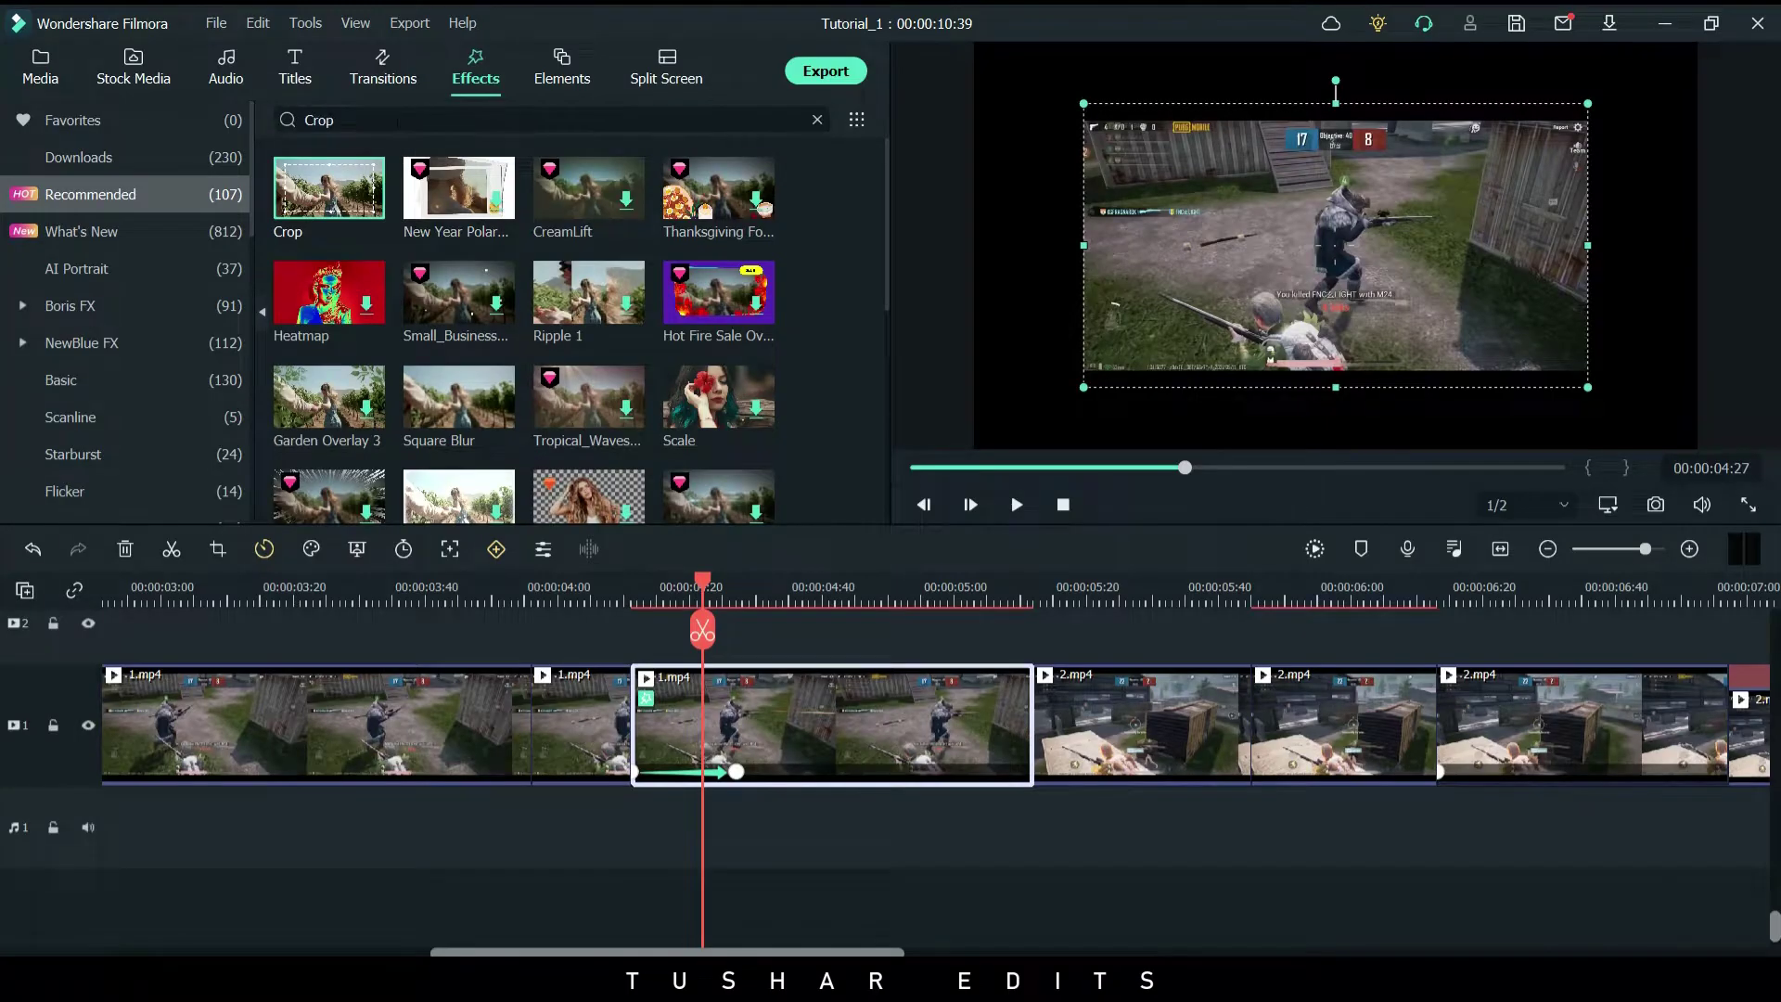
Search the effects for "Bordar" and apply the Border effect to the cropped 1.mp4 segment
left_click(395, 119)
type("Bordar")
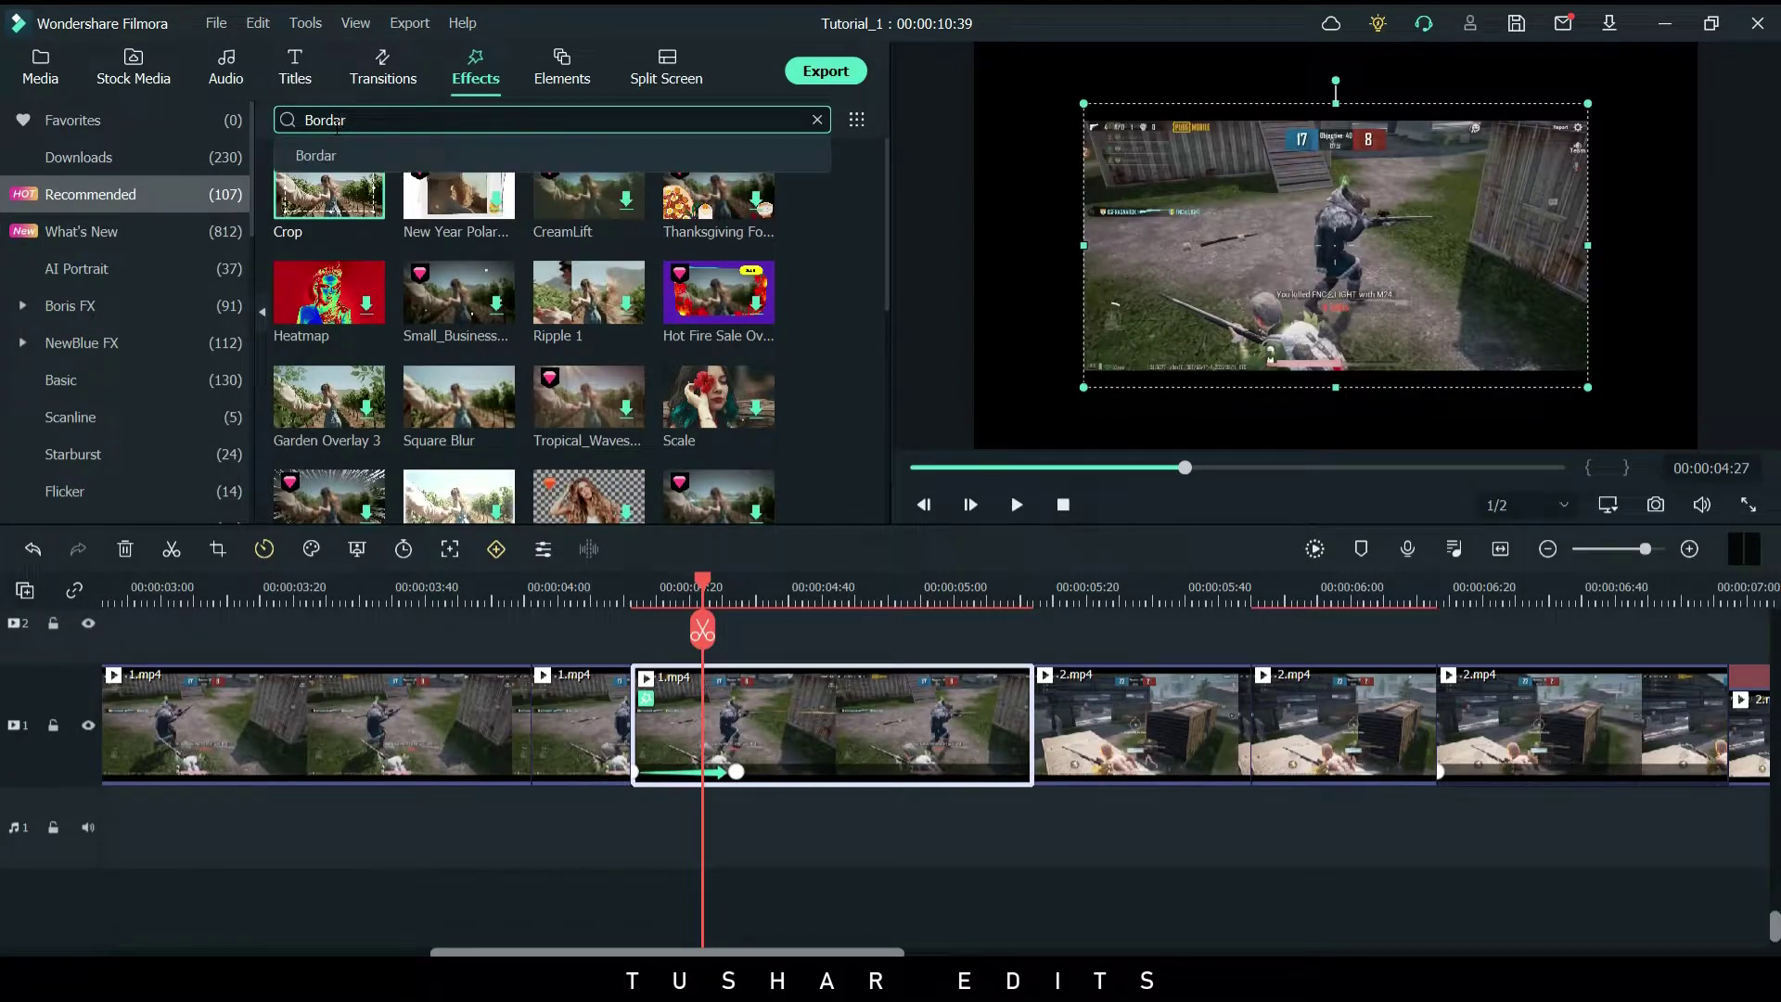
key("Return")
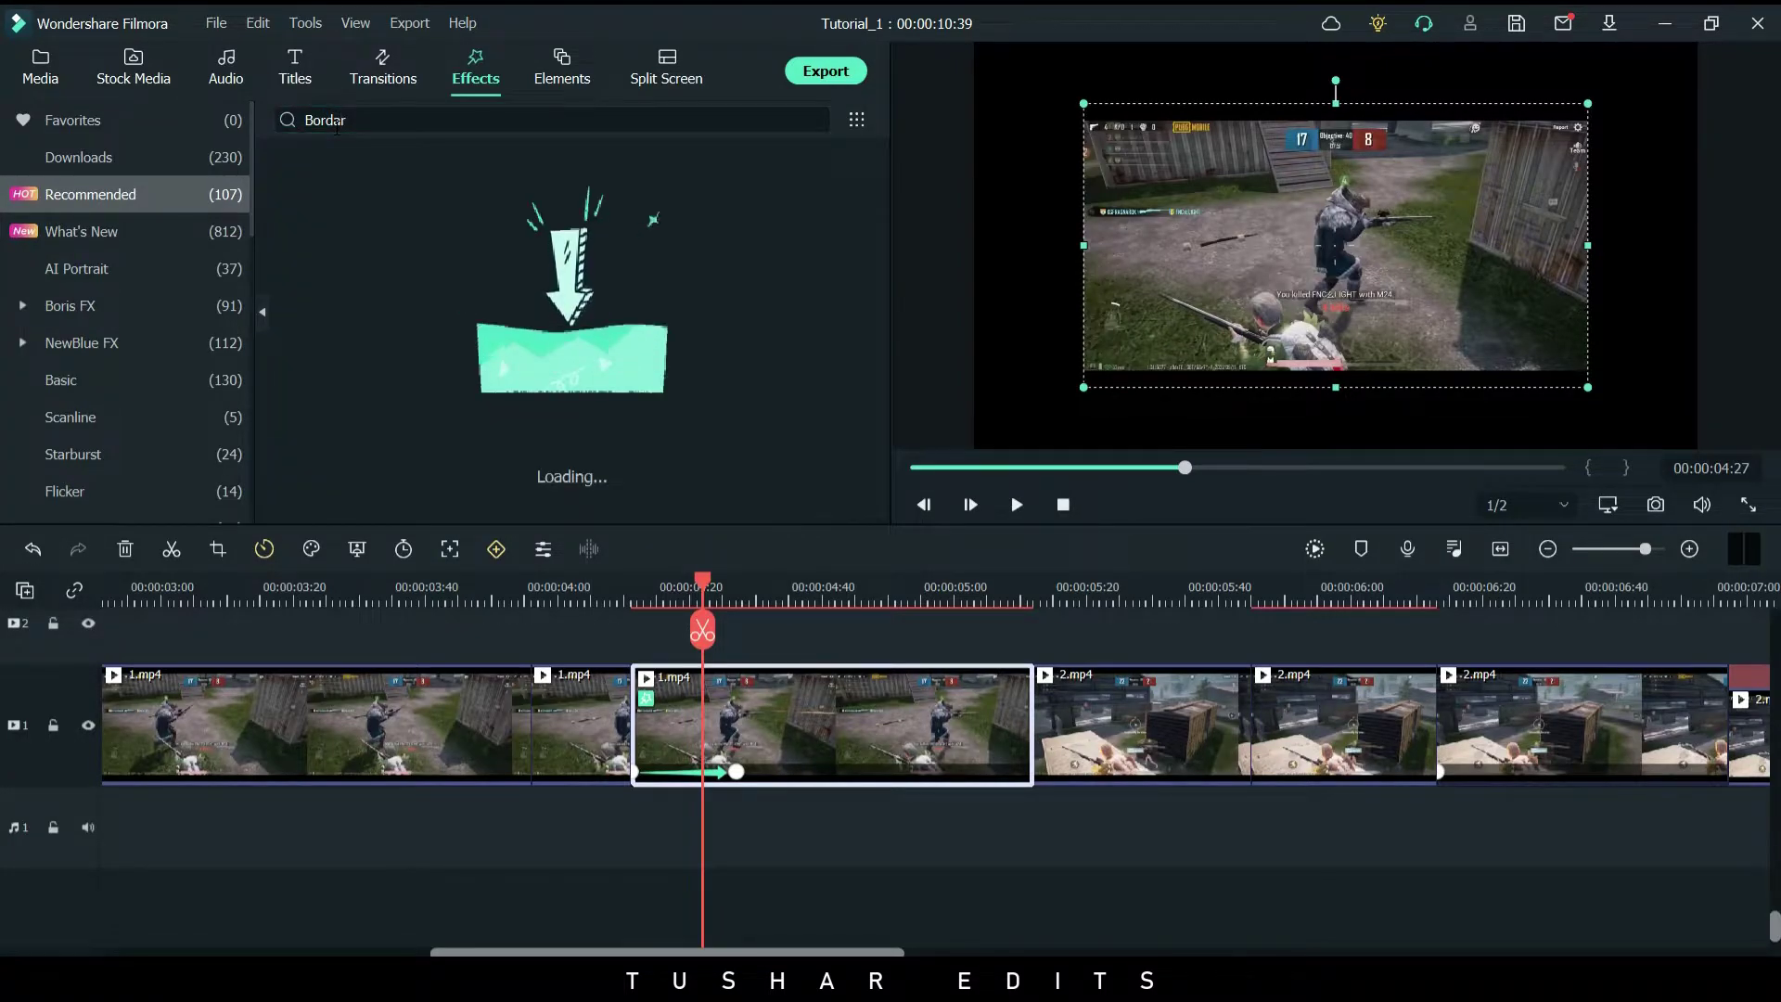
left_click(358, 119)
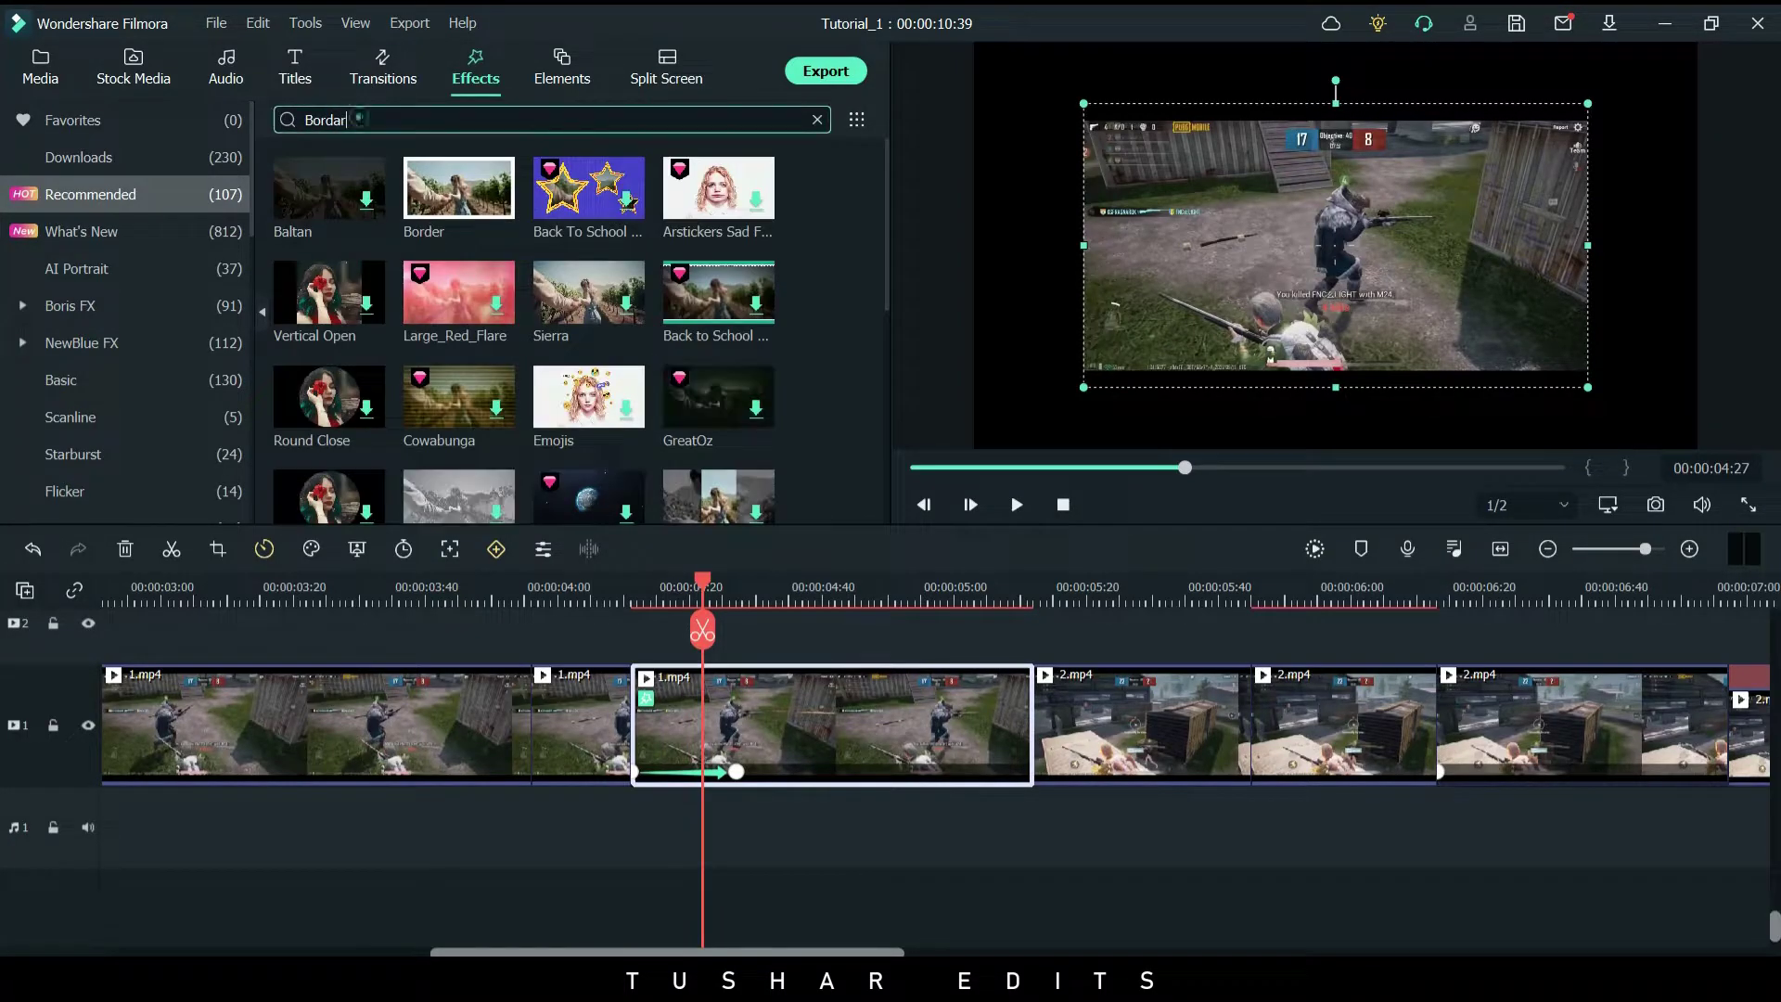
left_click(438, 204)
left_click_drag(728, 661, 750, 710)
Set the Border effect's size to 2.0 on the 1.mp4 segment and play back the result
left_click_drag(703, 594, 620, 601)
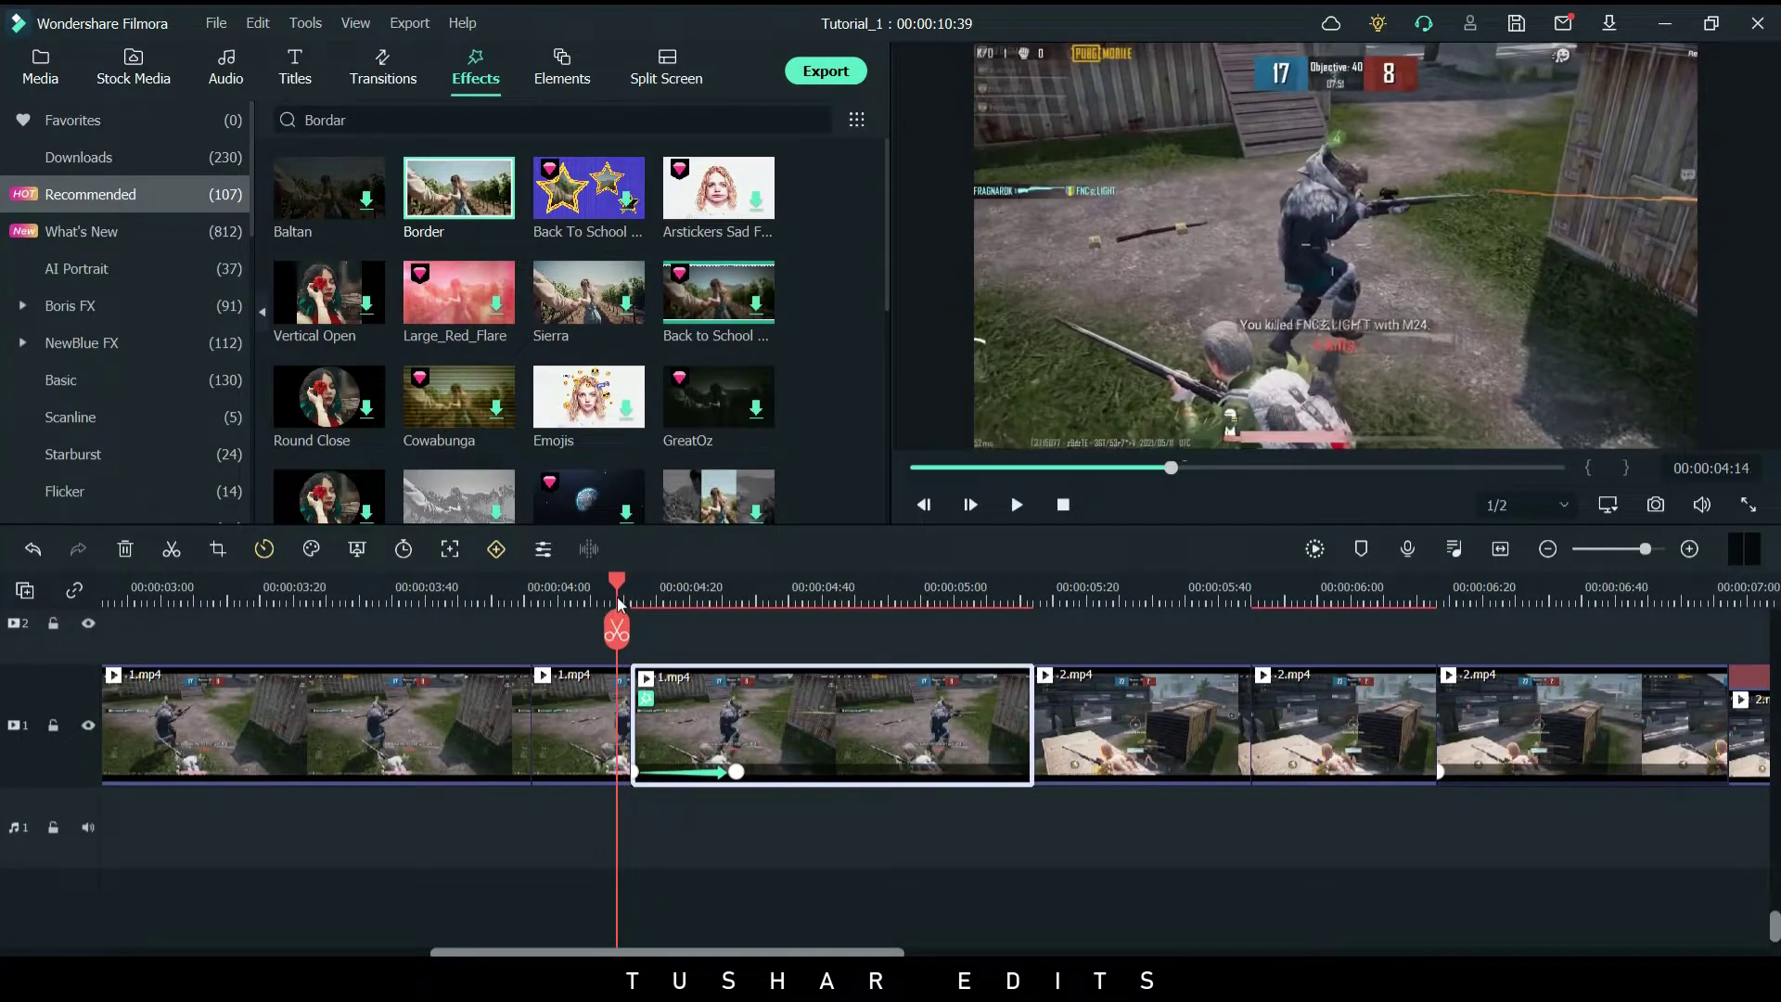
double_click(762, 684)
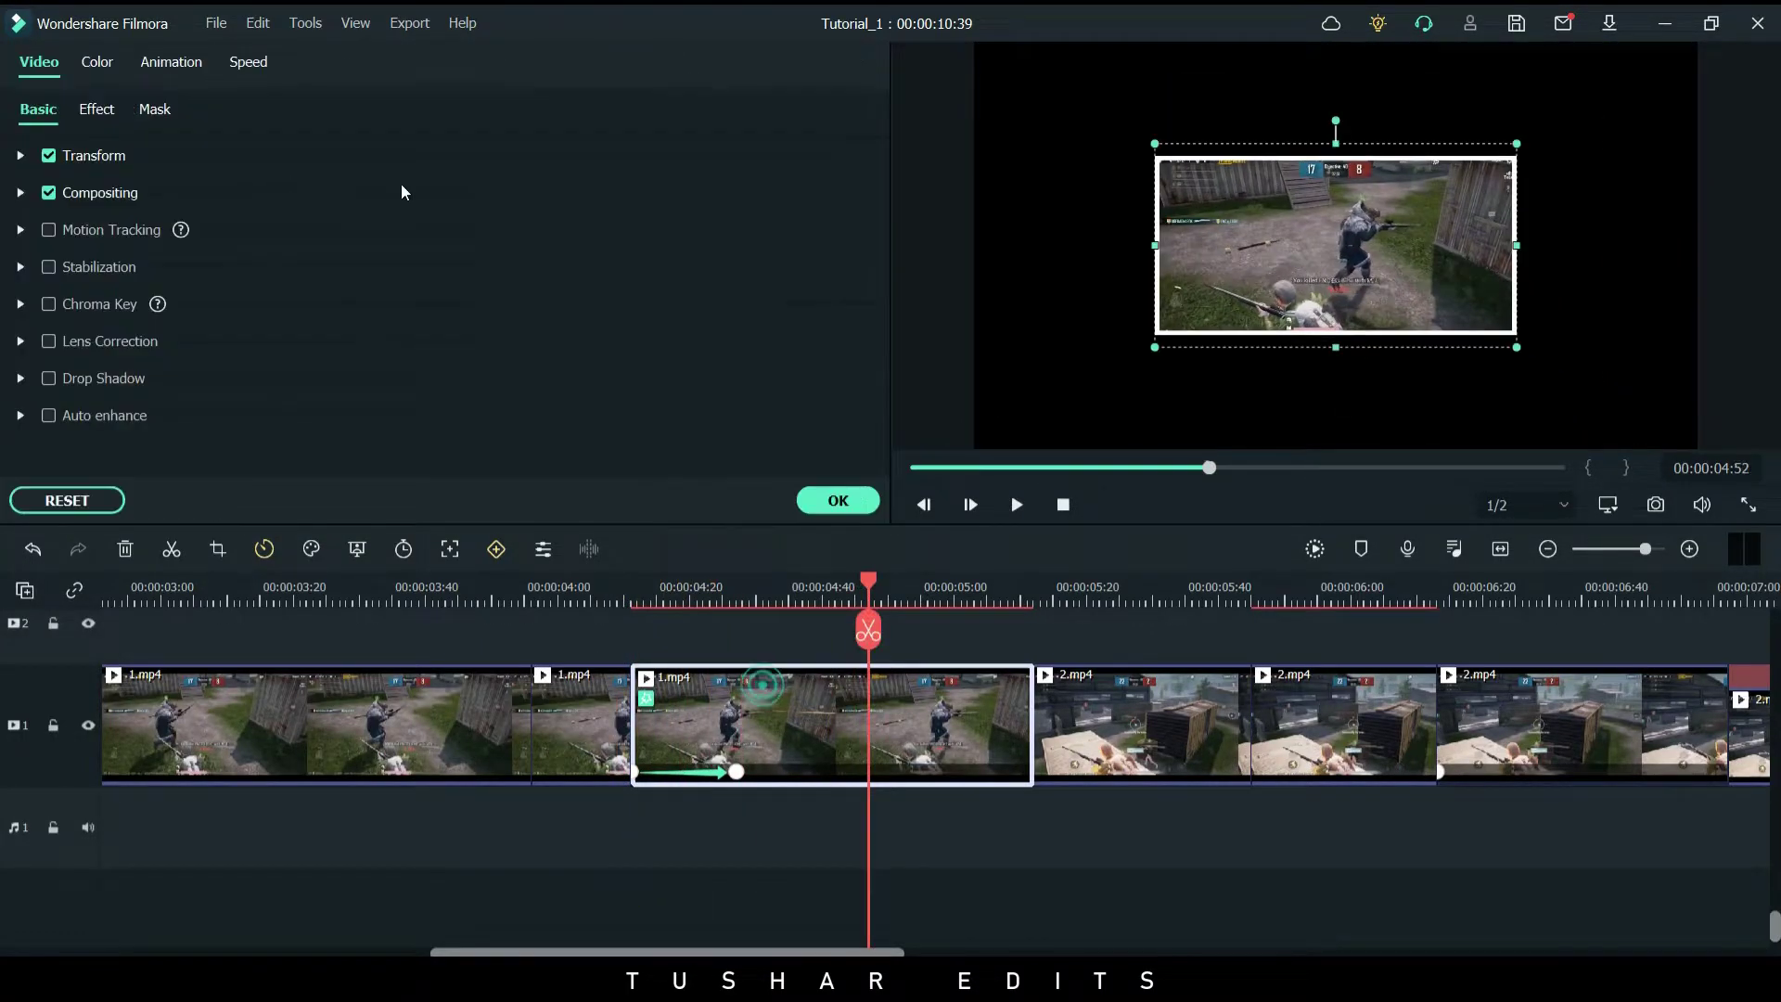
left_click(93, 110)
left_click(22, 158)
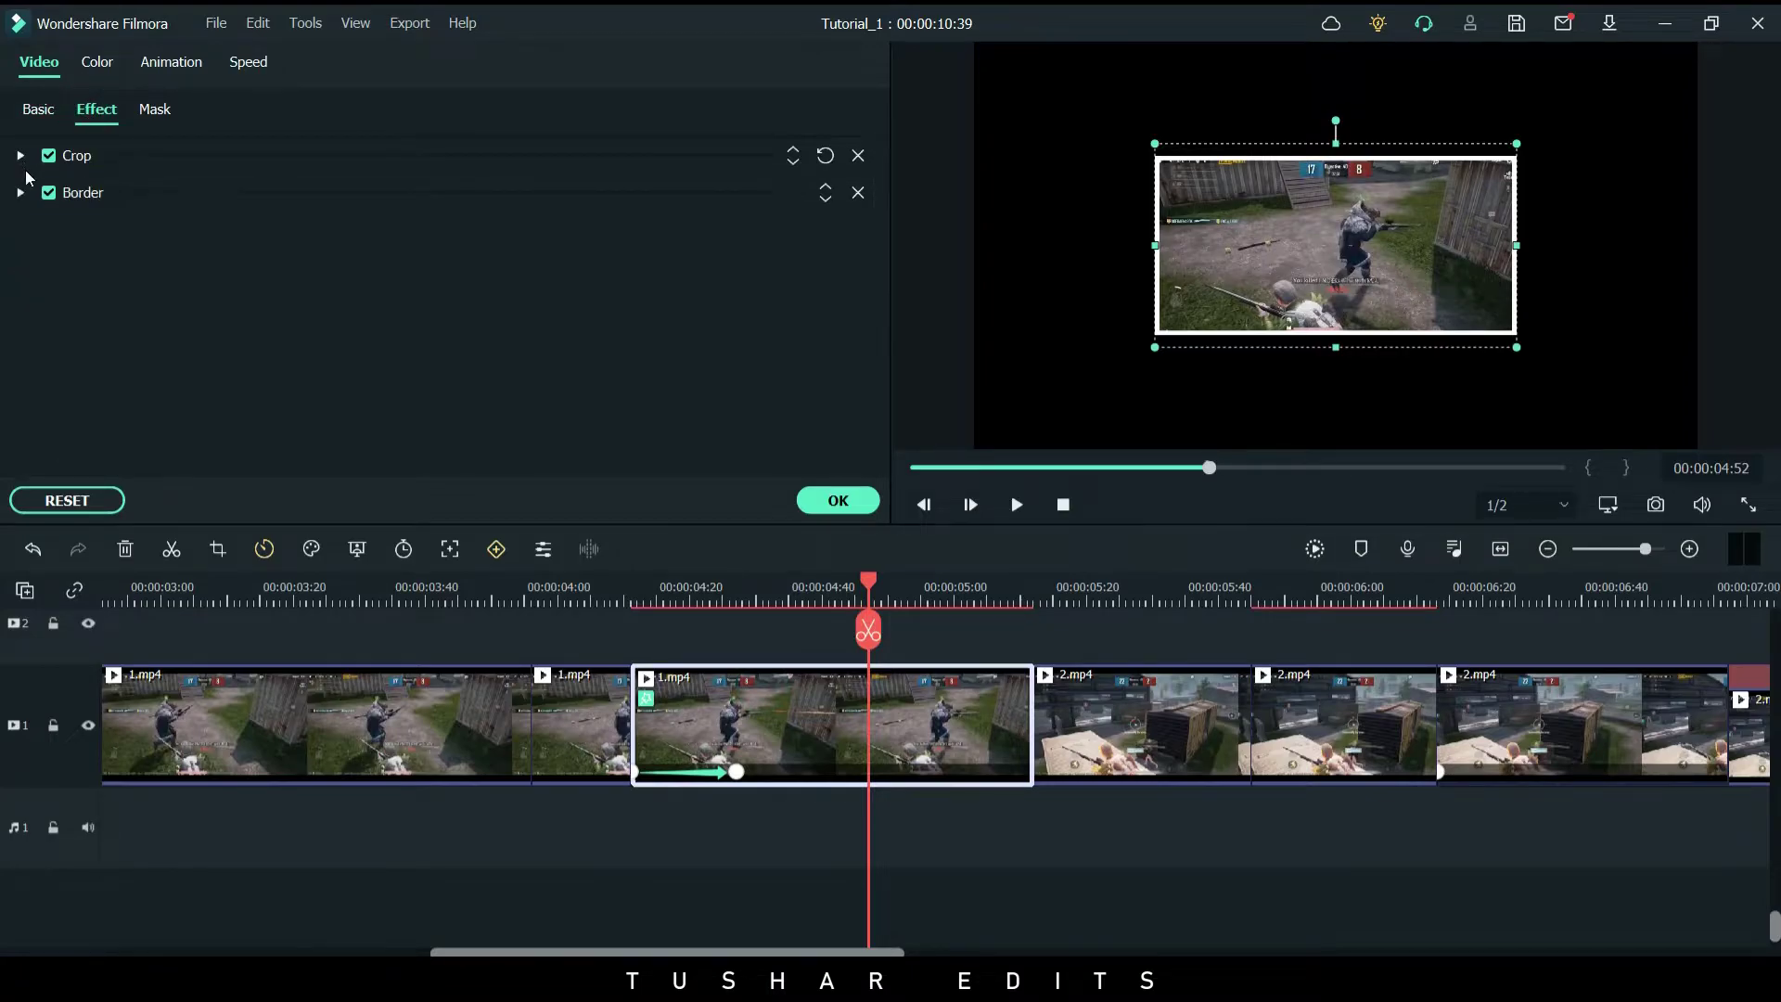
left_click(23, 193)
left_click(594, 282)
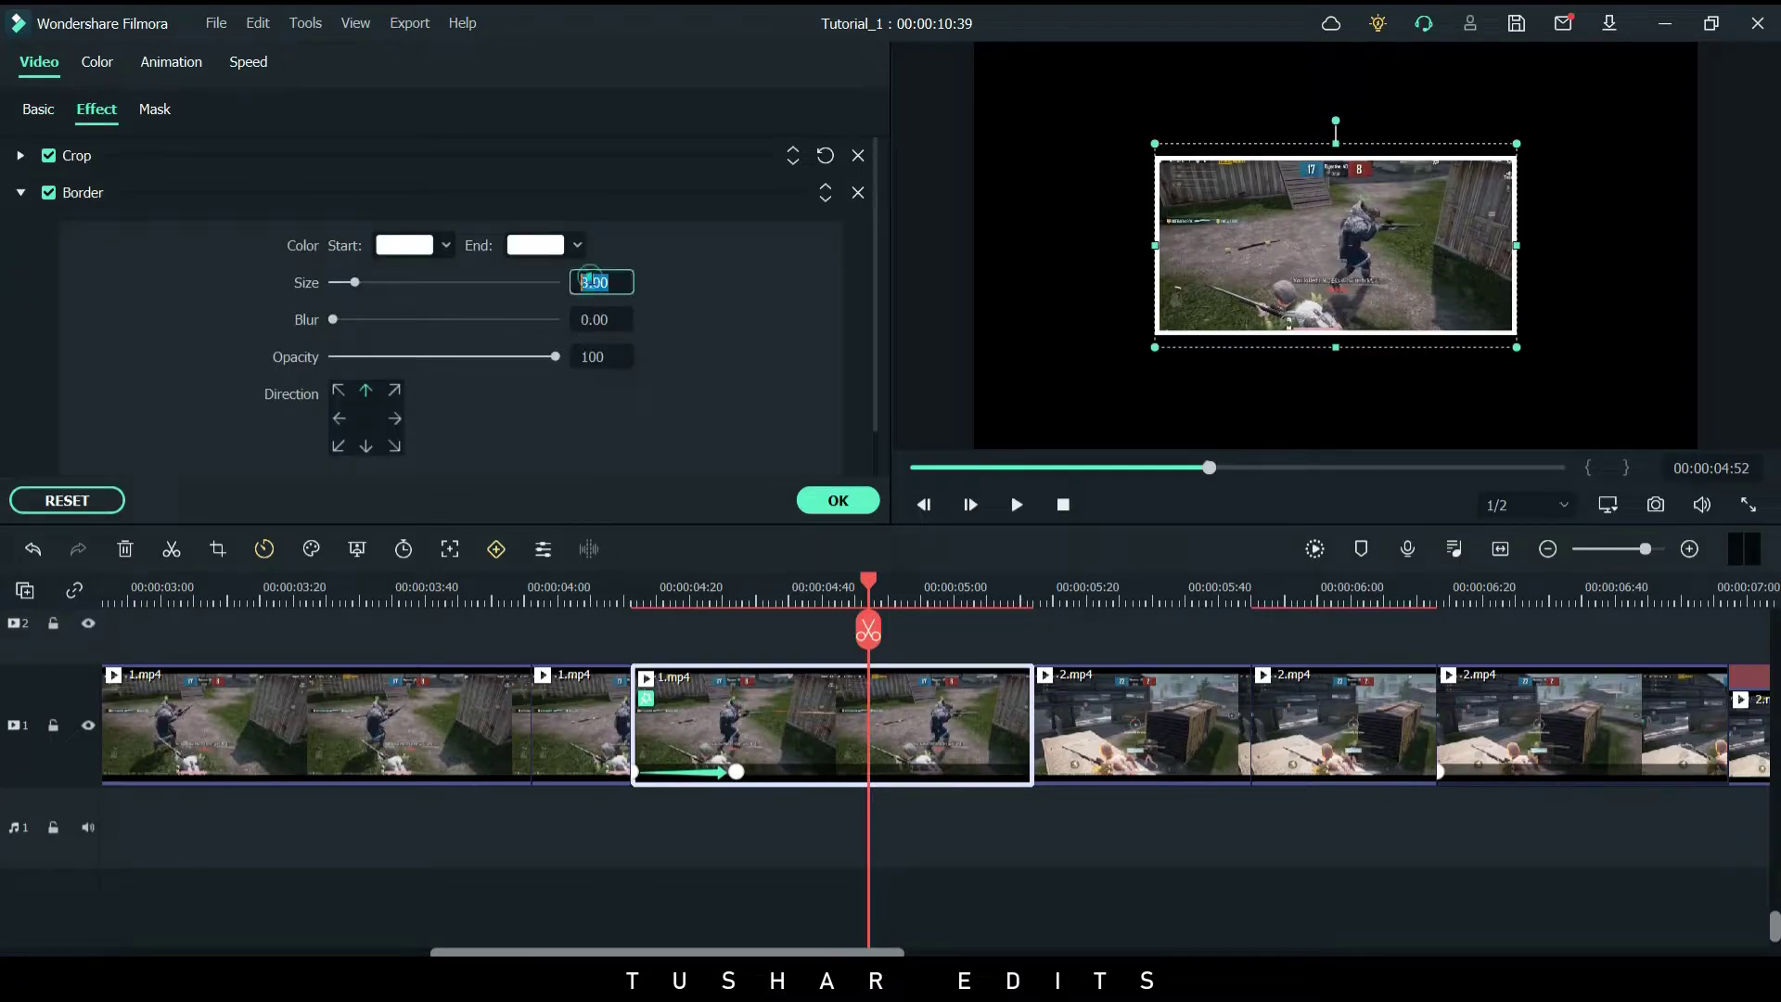
type("2.0")
key("Return")
left_click(825, 500)
left_click_drag(631, 585, 494, 614)
key("space")
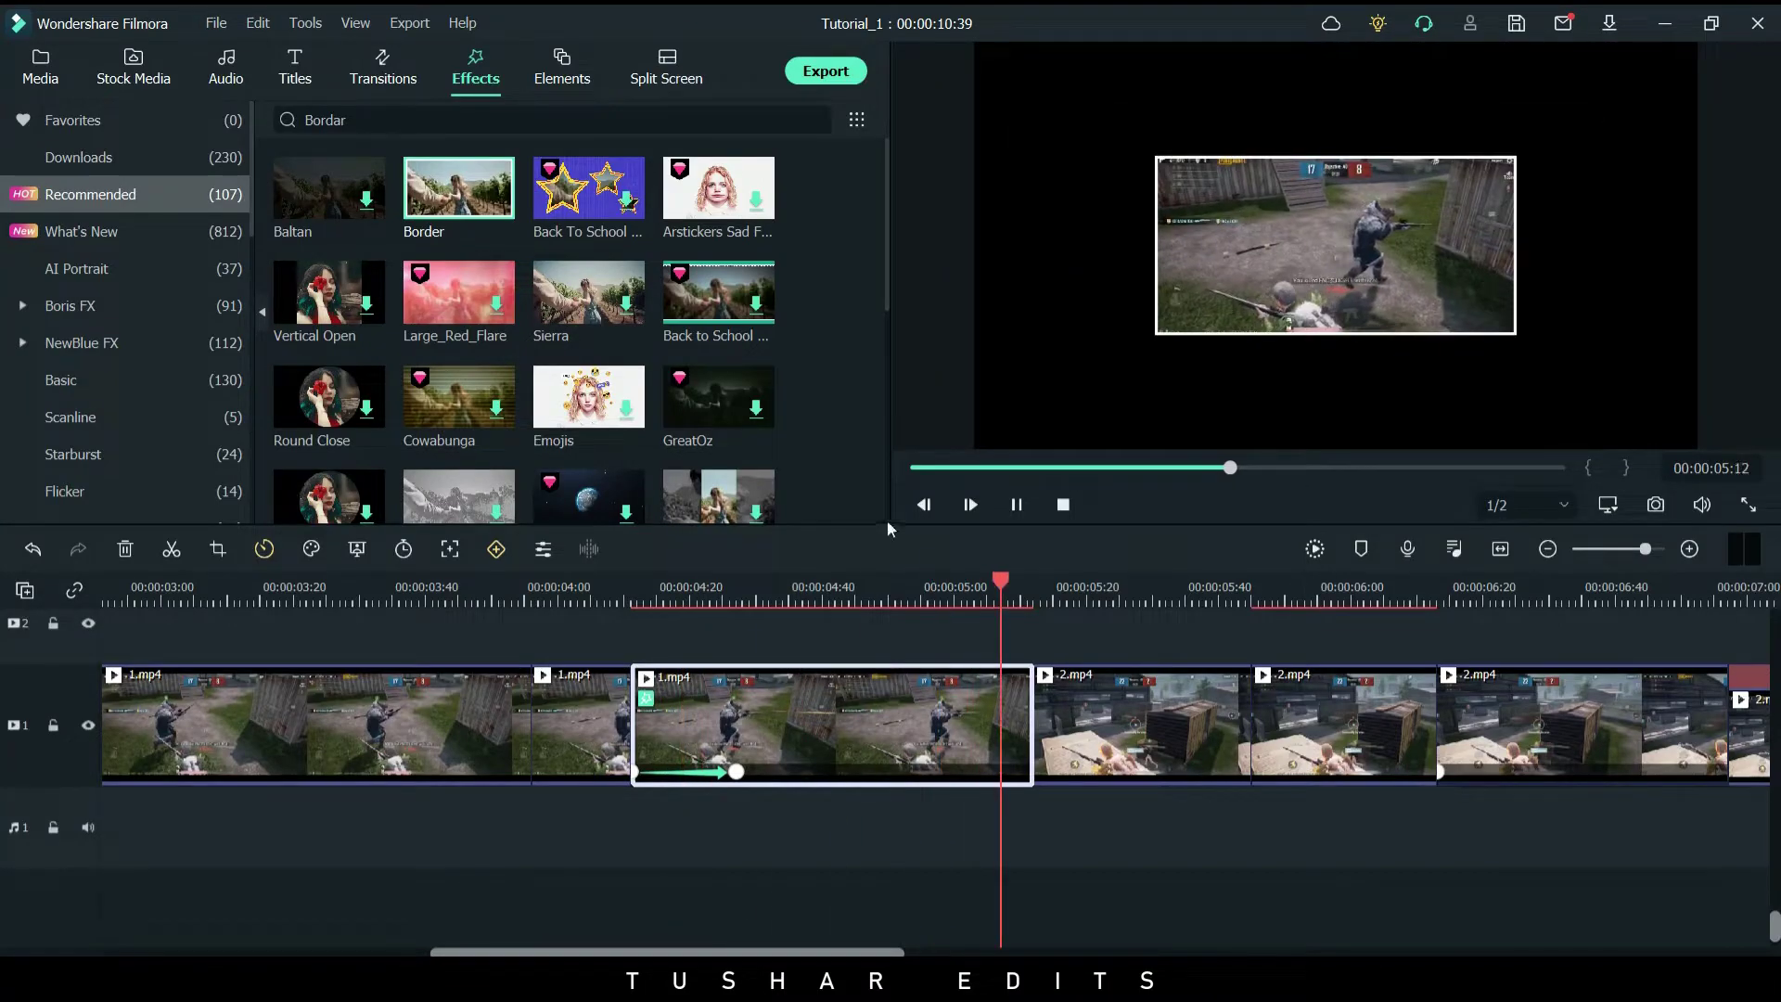
key("space")
Add custom animation keyframes to the first 2.mp4 segment at 00:00:05:20 and 00:00:05:25
left_click_drag(1036, 590, 1049, 590)
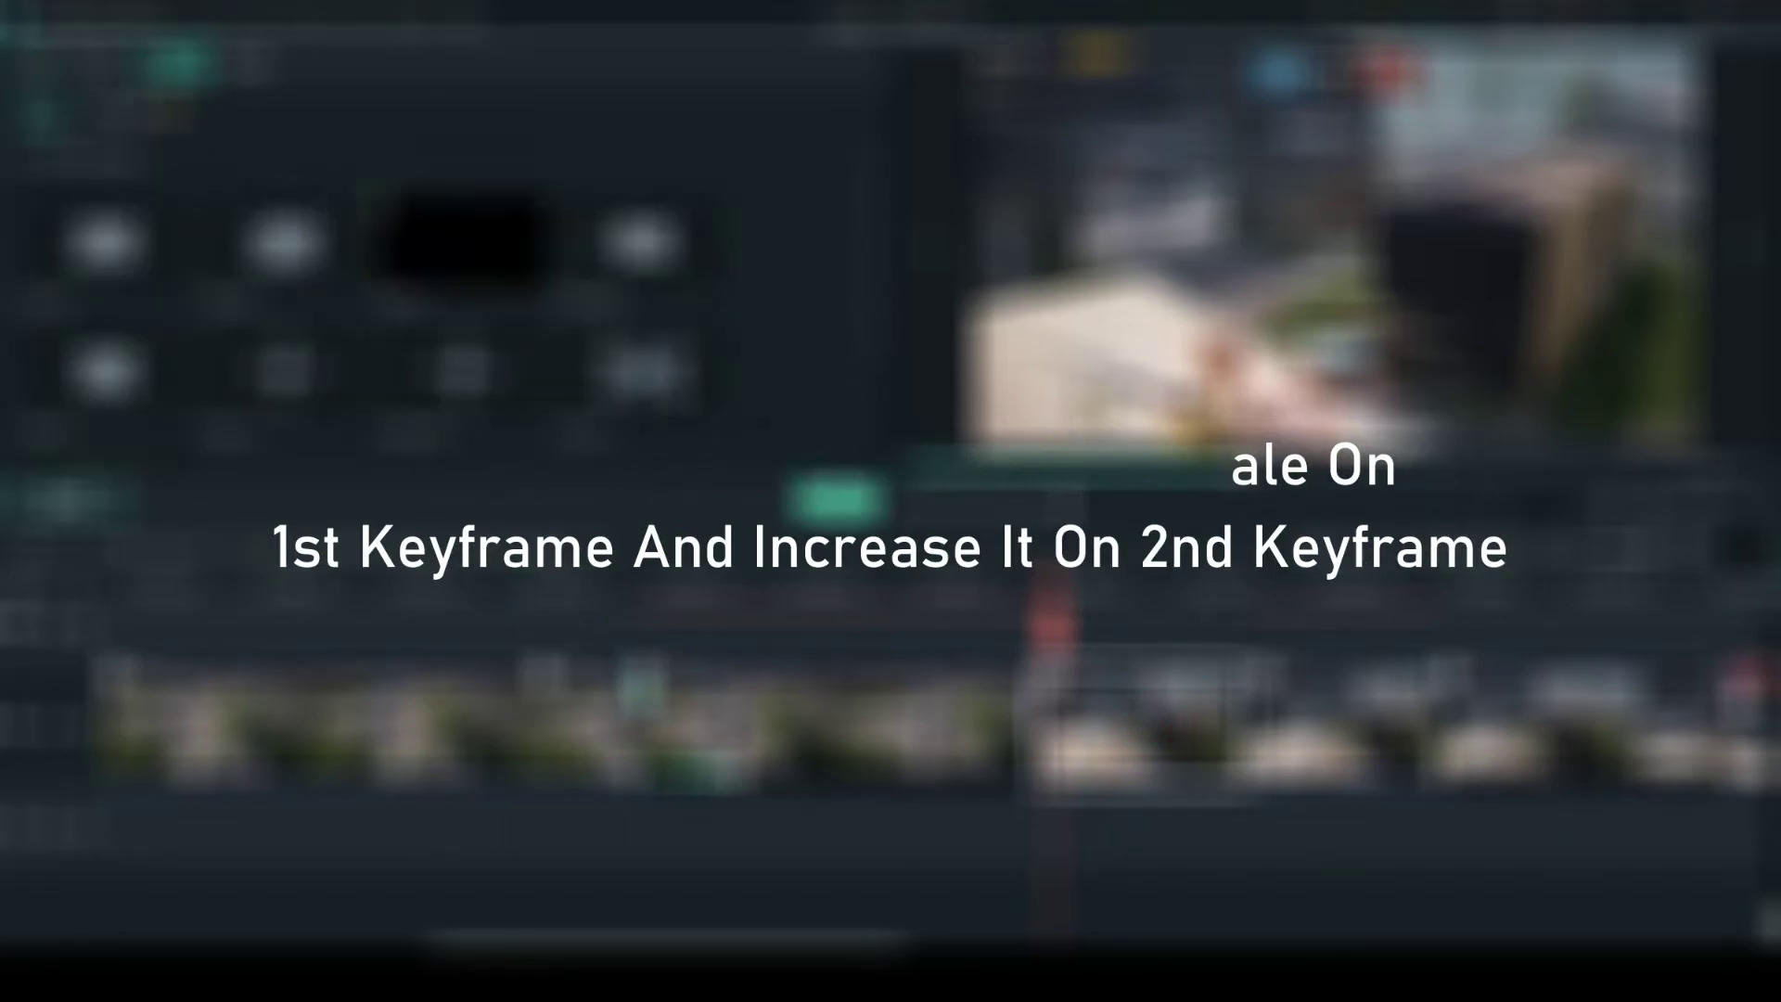
left_click(121, 110)
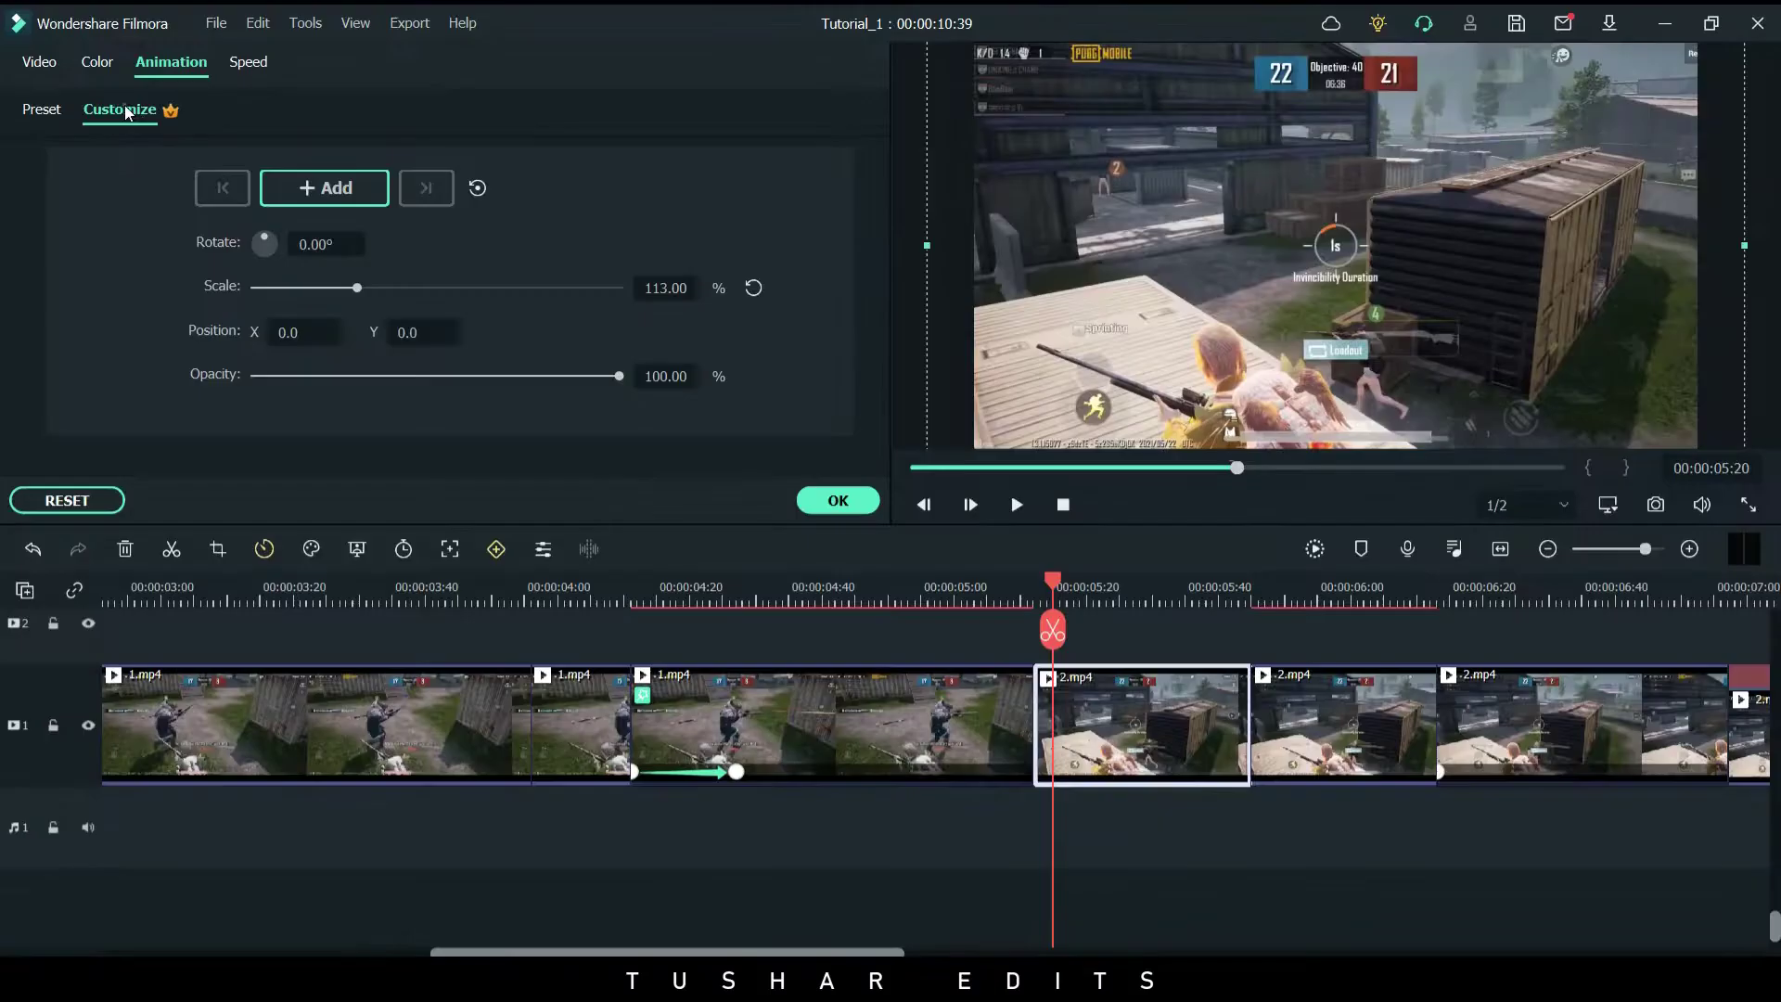
left_click(309, 189)
left_click(1084, 589)
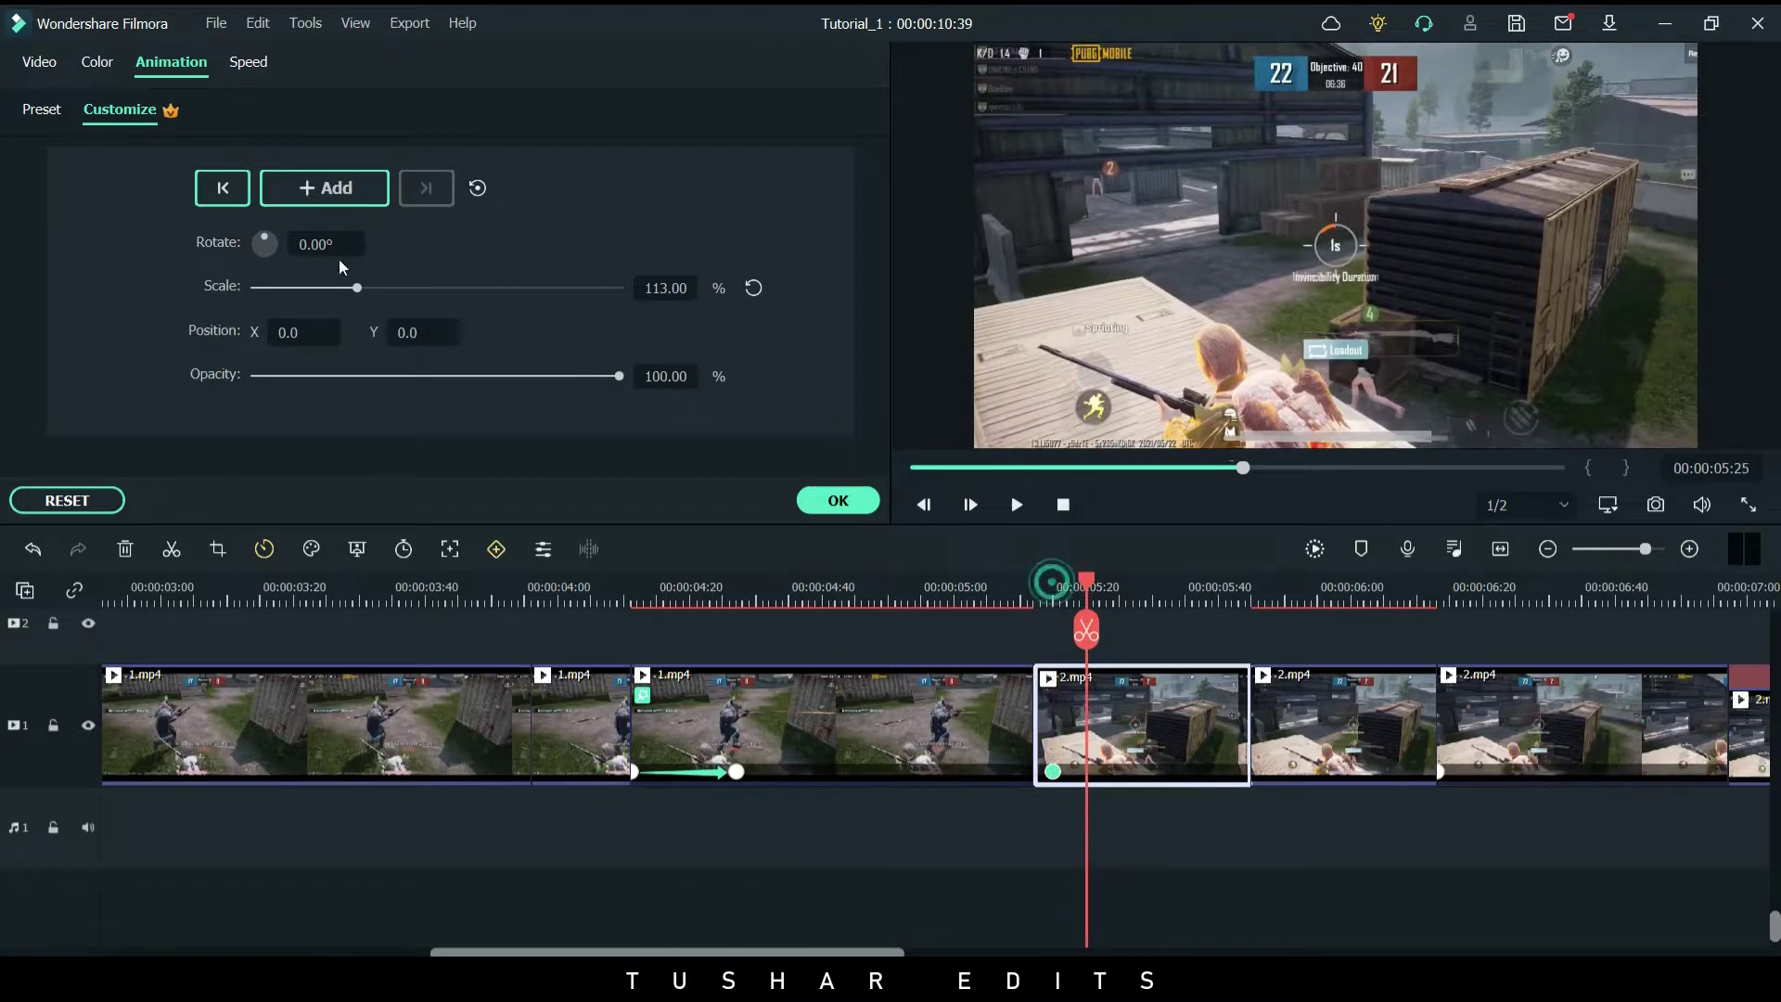
left_click(275, 194)
Set the scale to 50% at the first keyframe of the first 2.mp4 segment
left_click(216, 190)
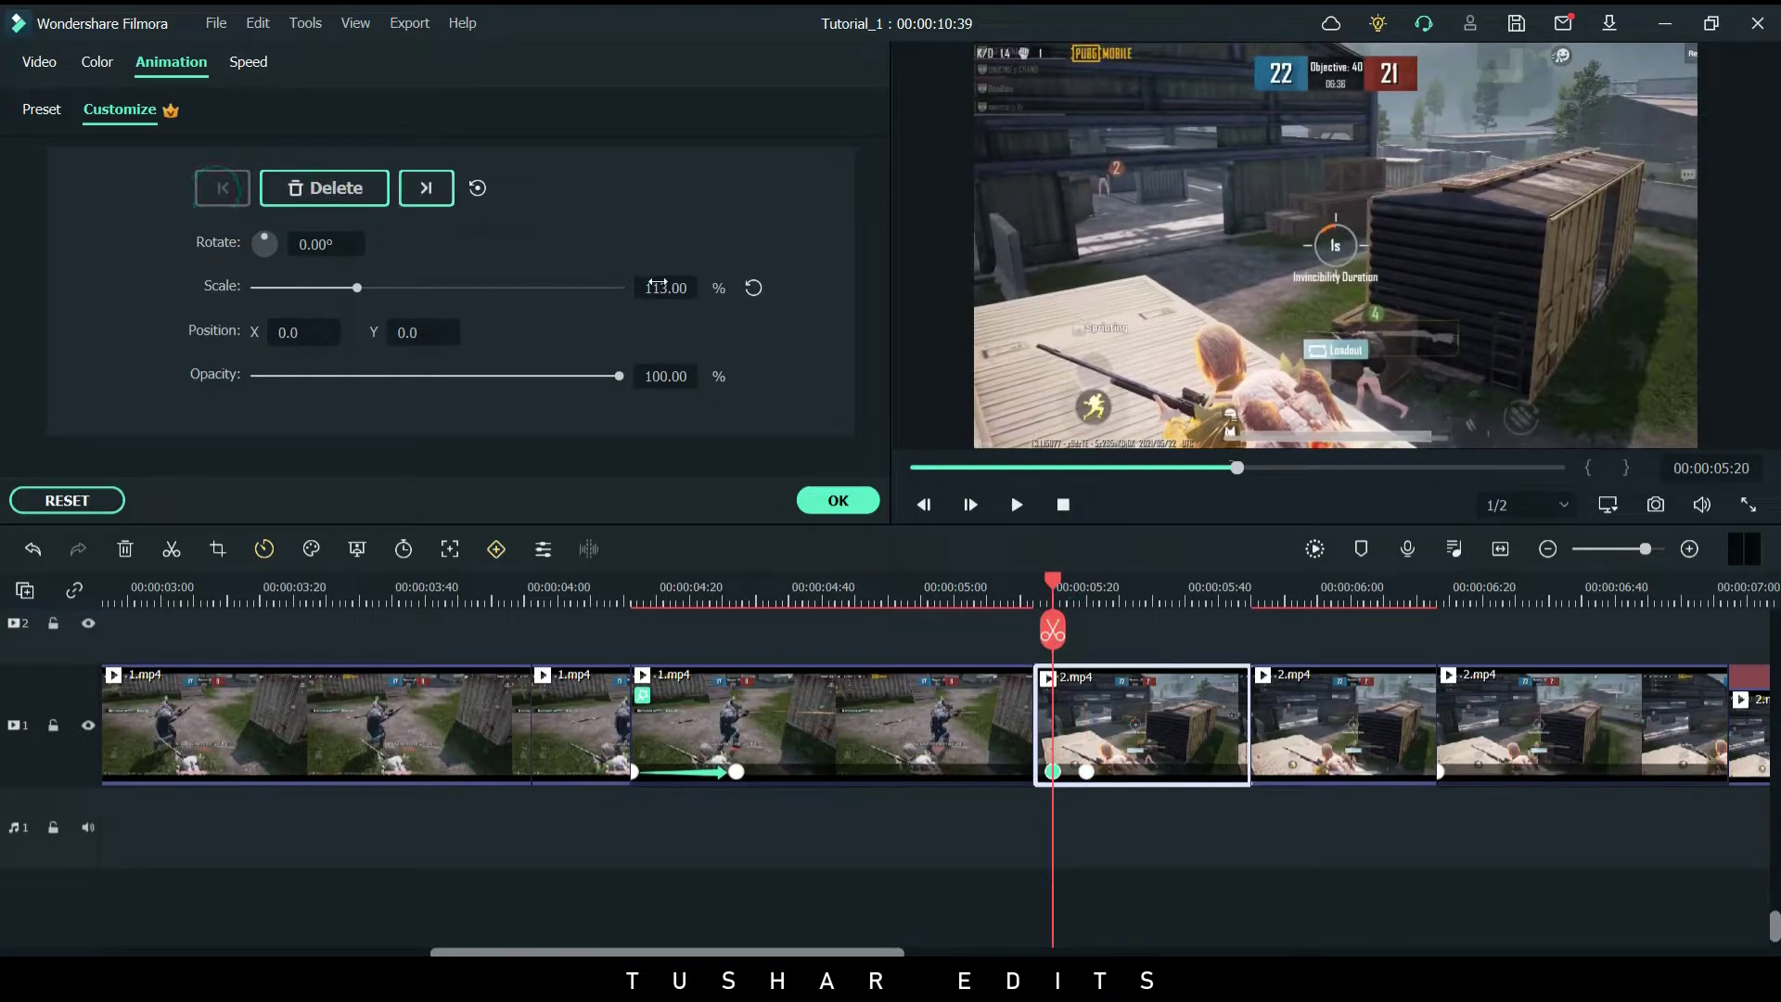
type("50")
key("Return")
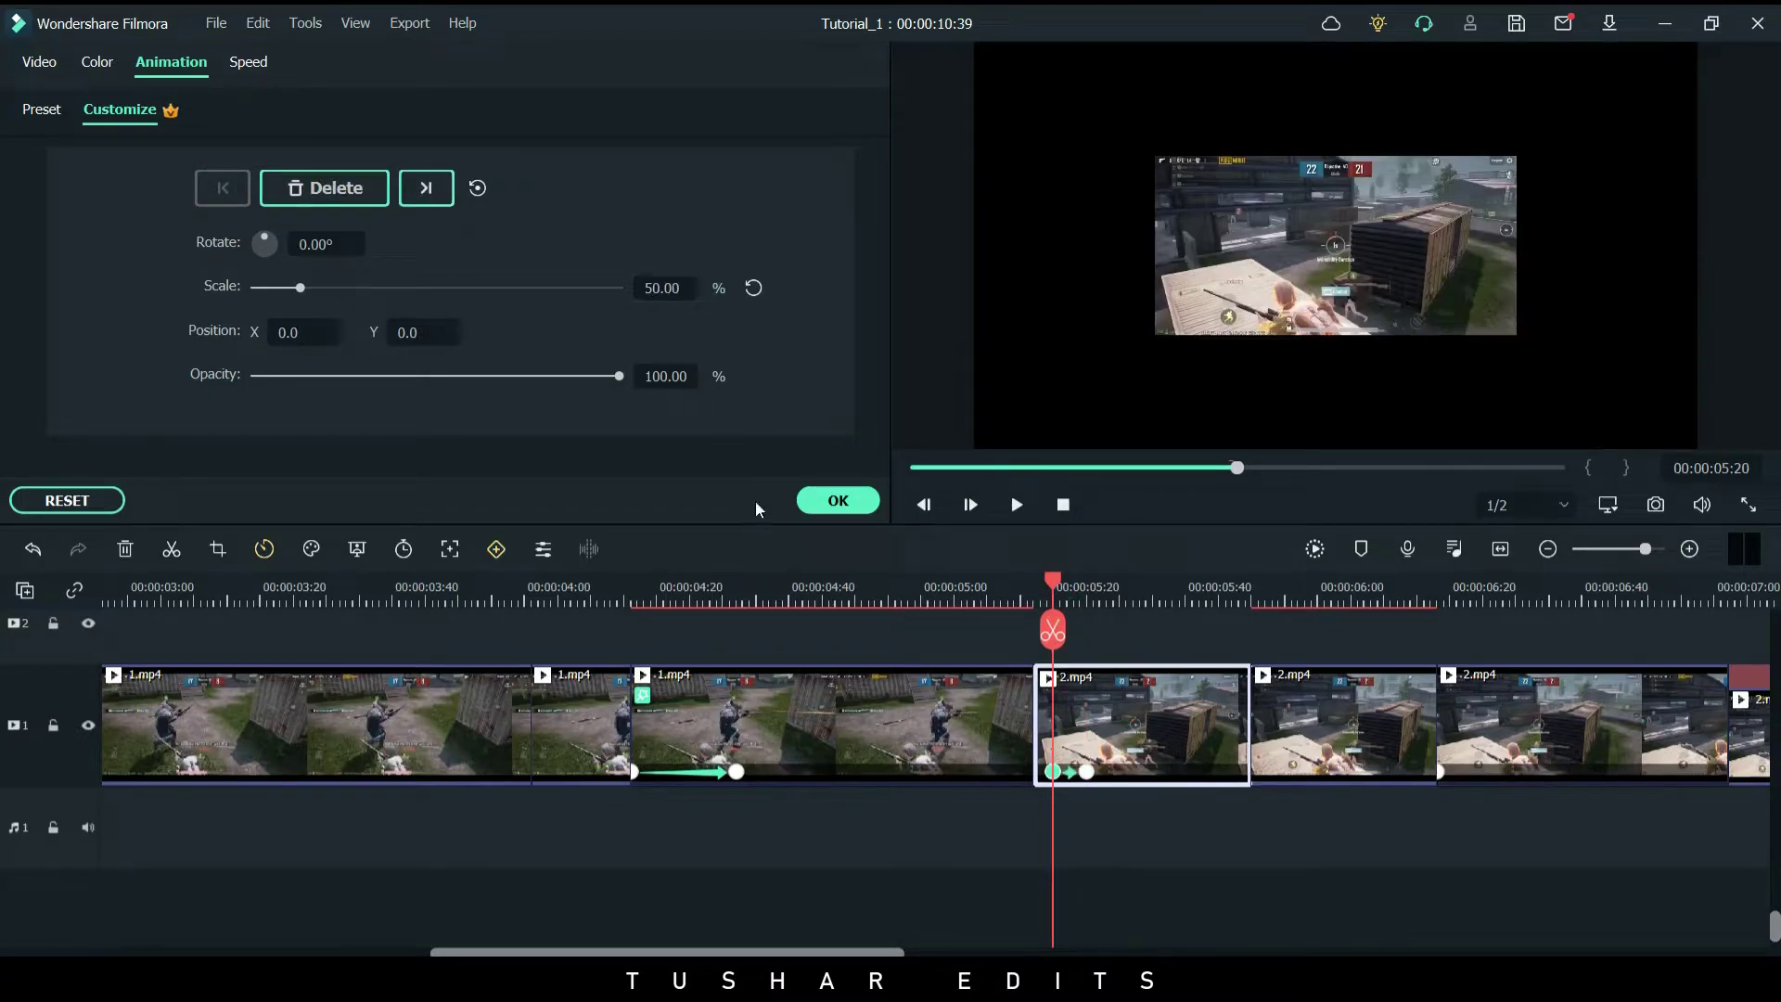
left_click(840, 503)
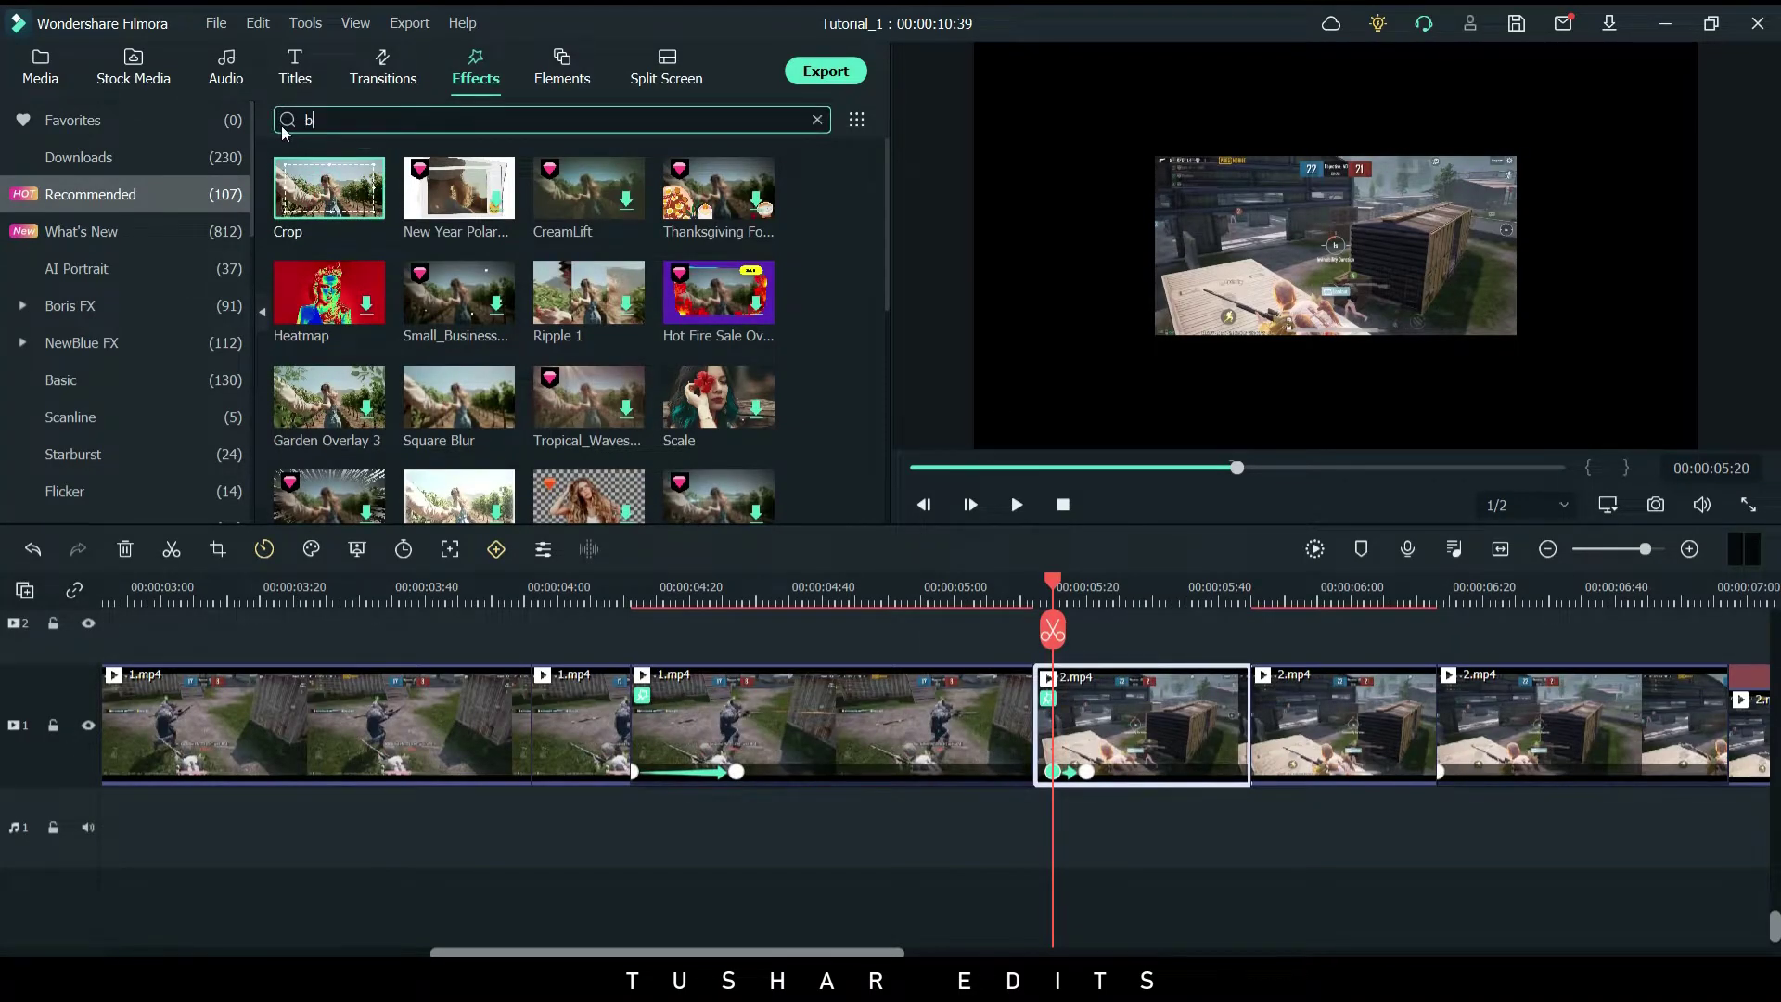
Search the effects for "broder"
type("roder")
key("Return")
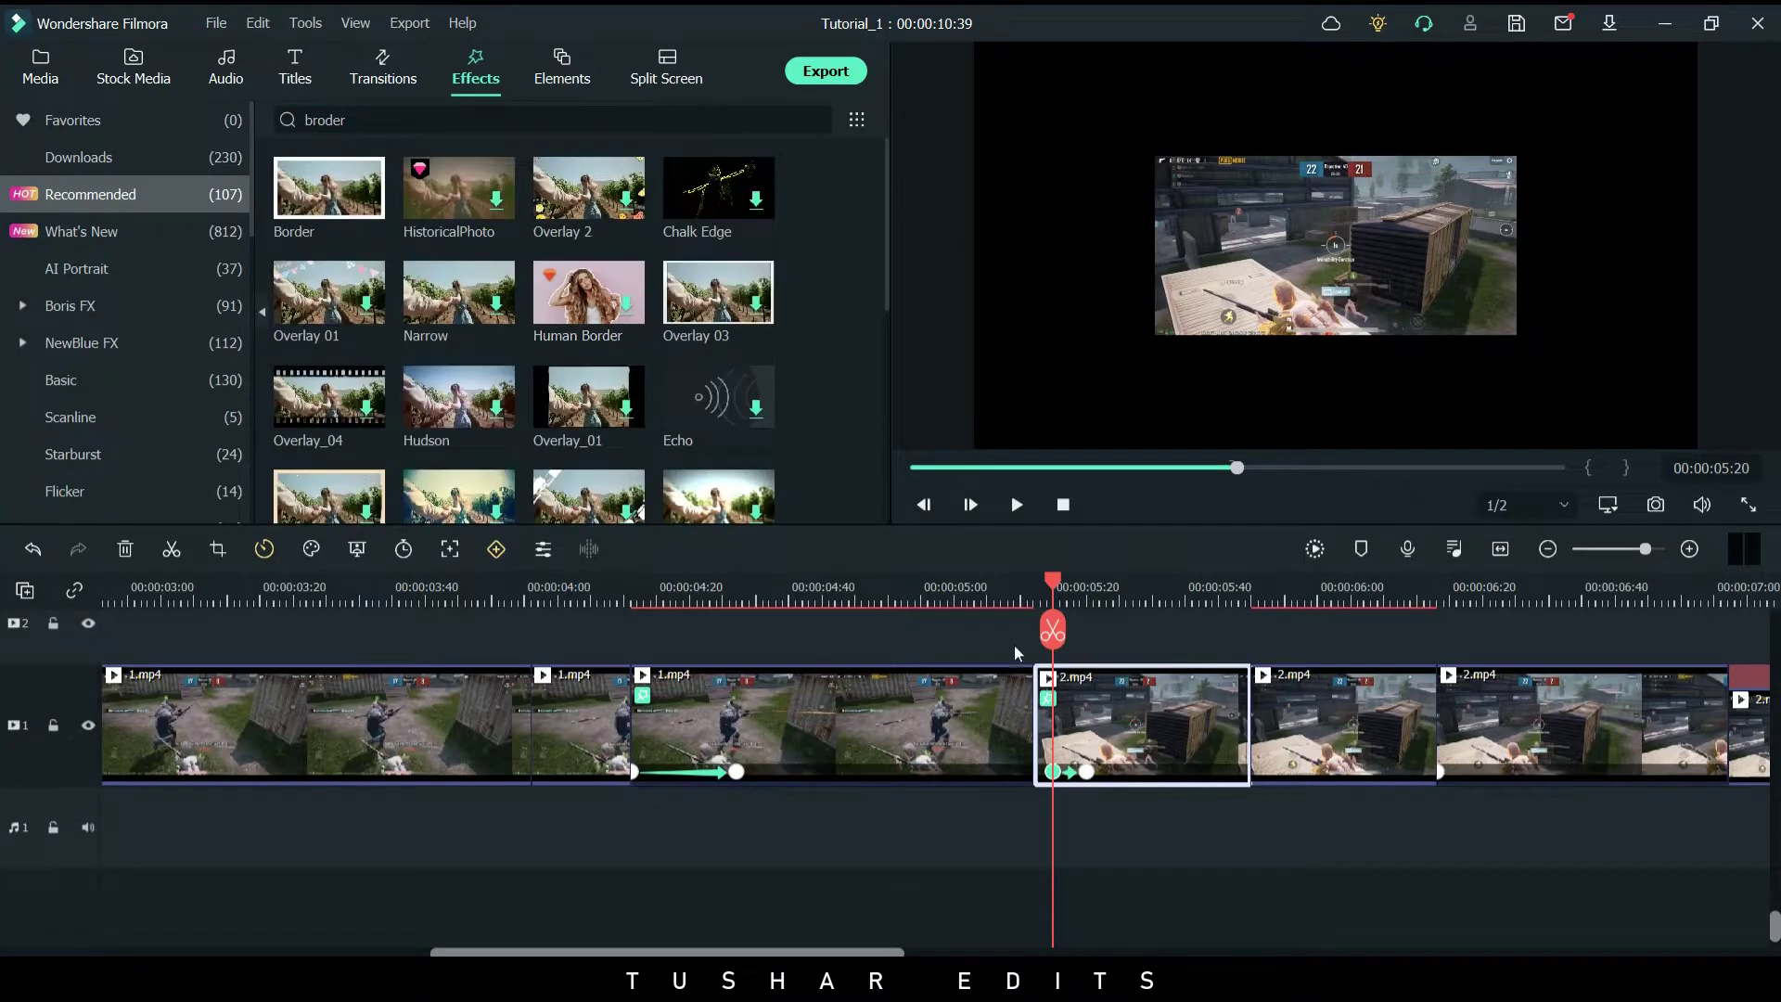
Review the Crop effect's settings on the first 2.mp4 segment and switch off its Border effect
double_click(1156, 709)
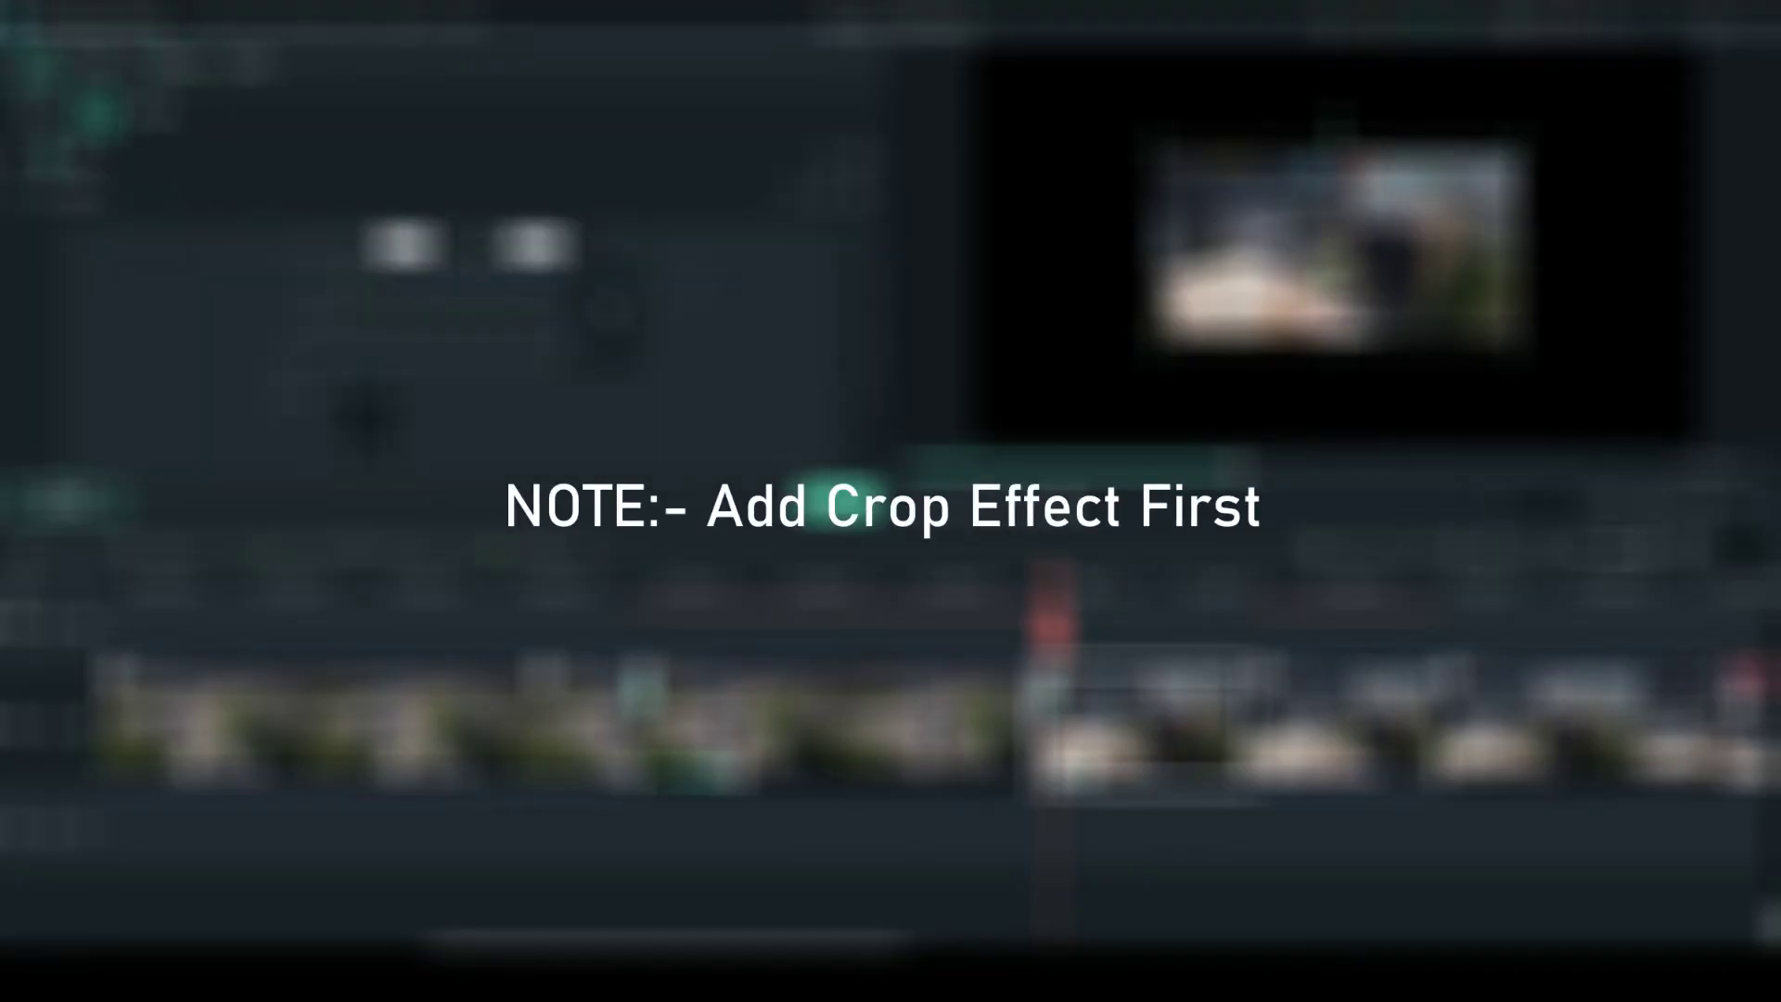
left_click(443, 206)
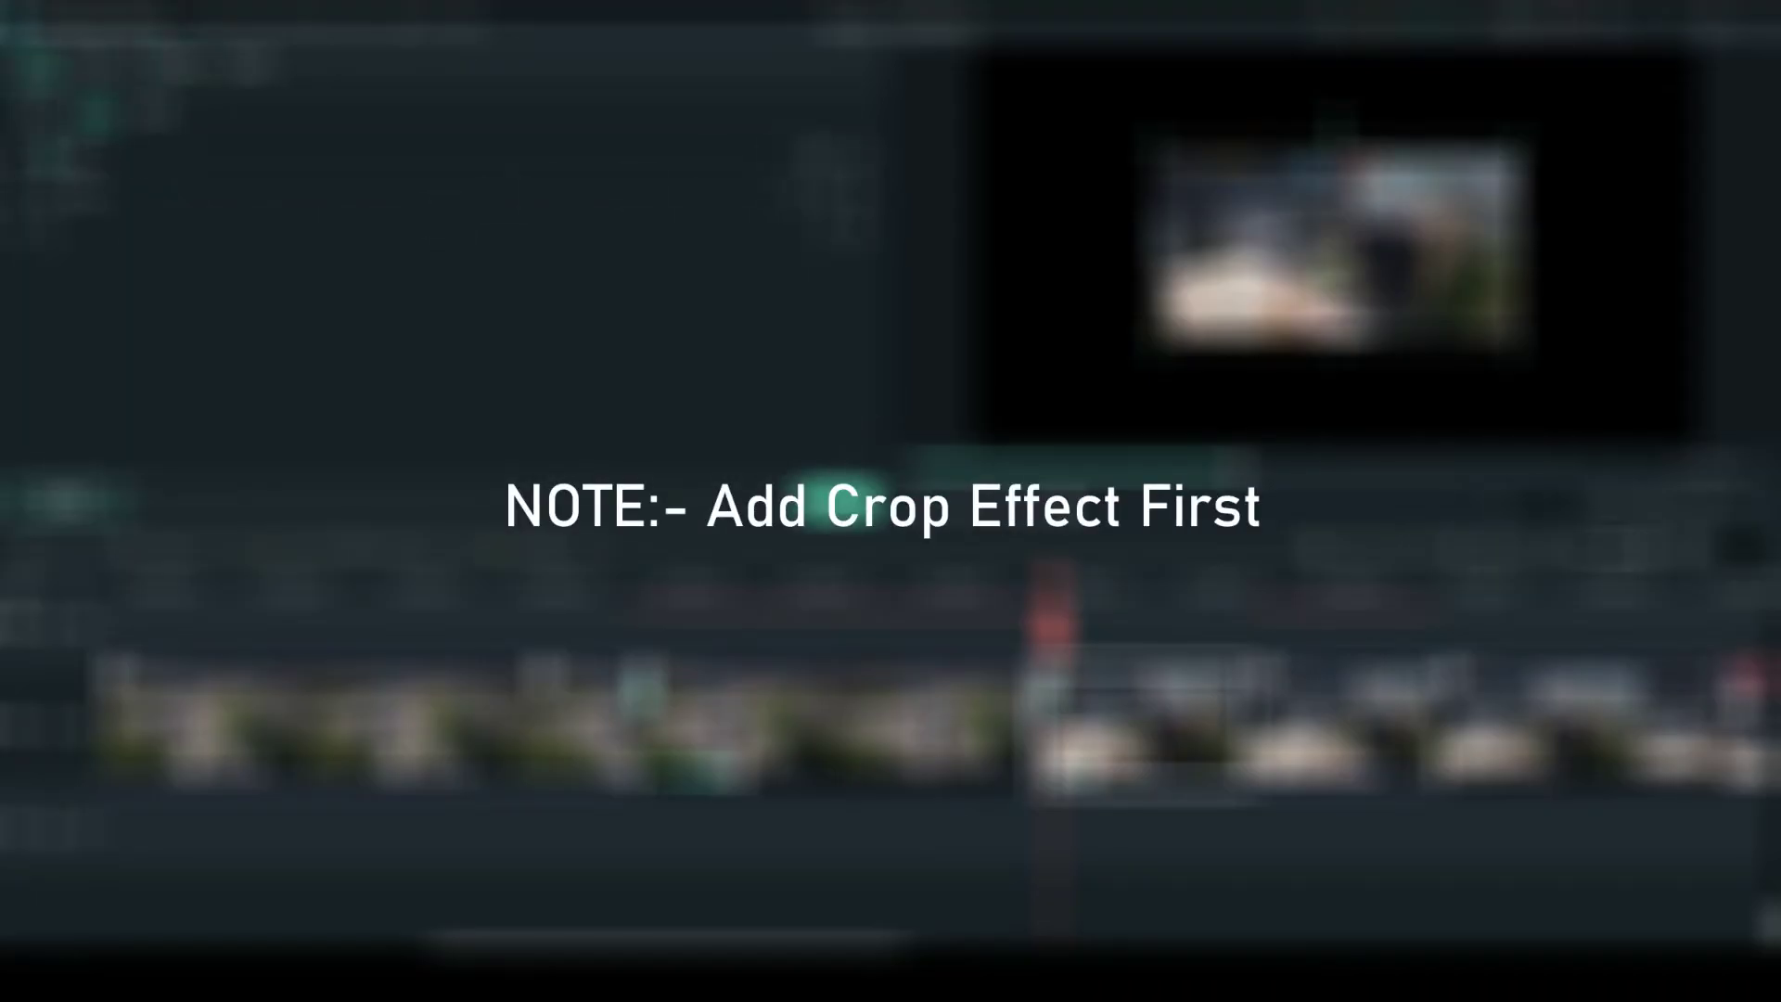
left_click(22, 156)
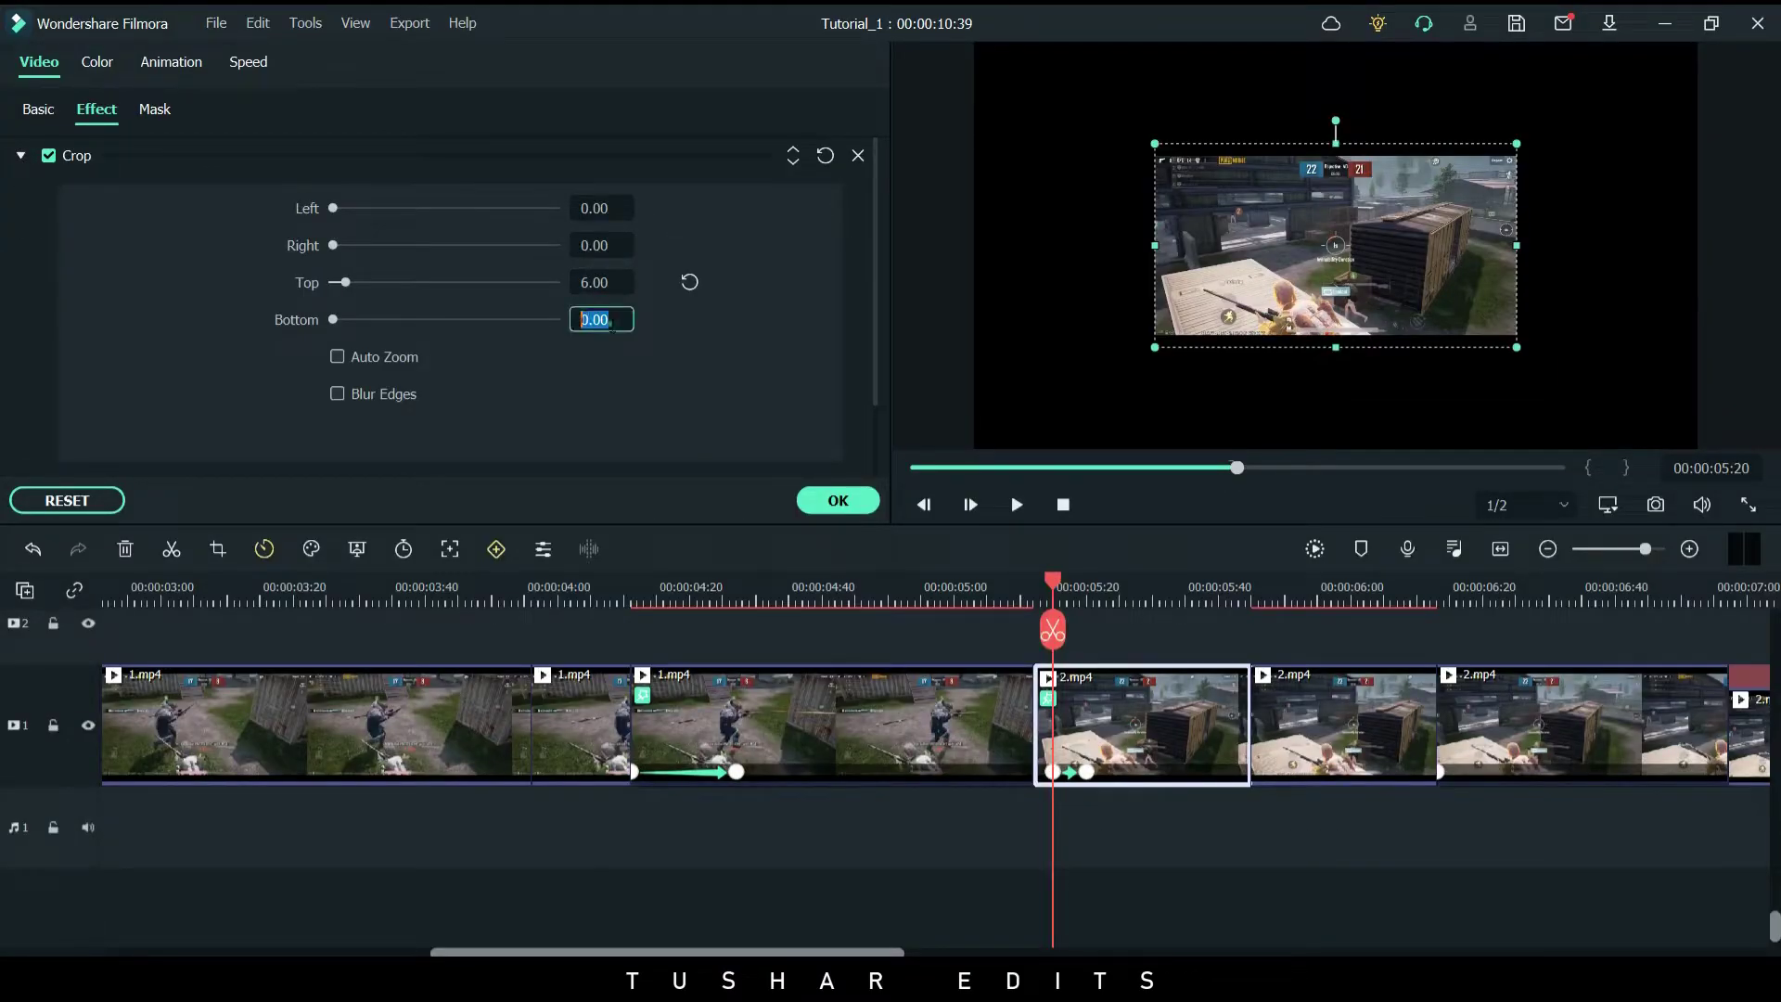
left_click(20, 155)
left_click(48, 192)
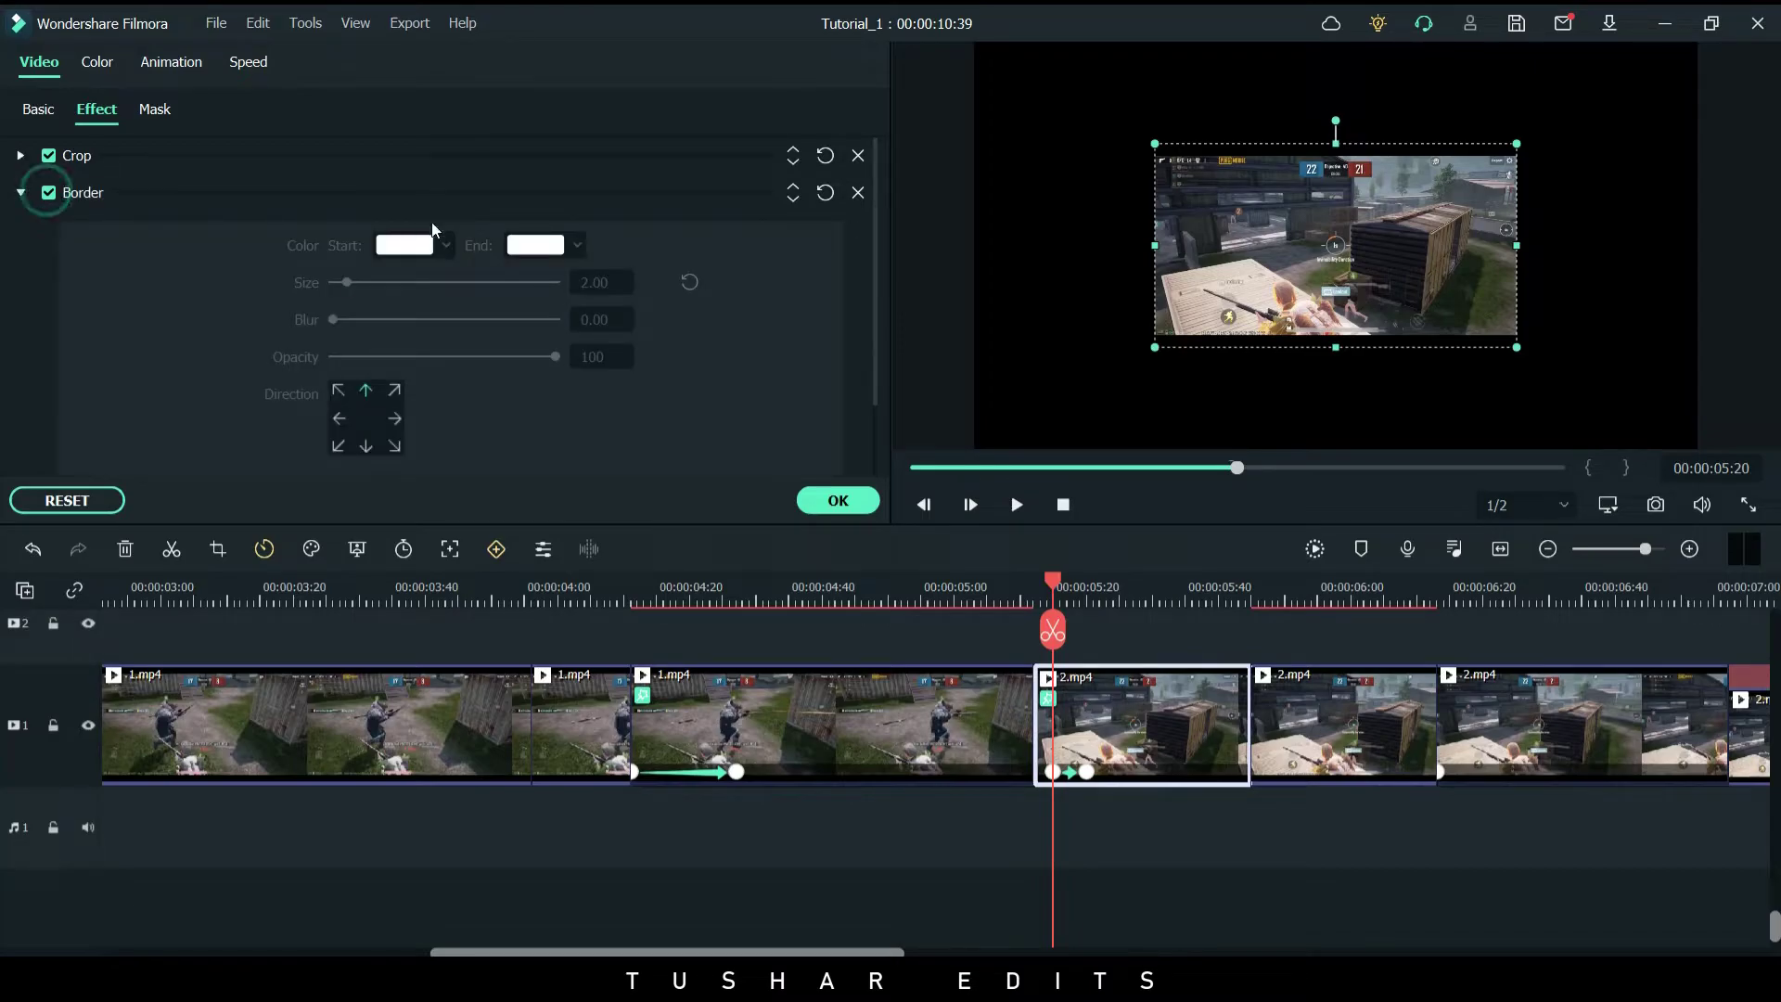
left_click(839, 502)
Apply the Border effect to the first 2.mp4 segment and set its size to 2.00
left_click_drag(317, 191, 1062, 743)
double_click(1109, 710)
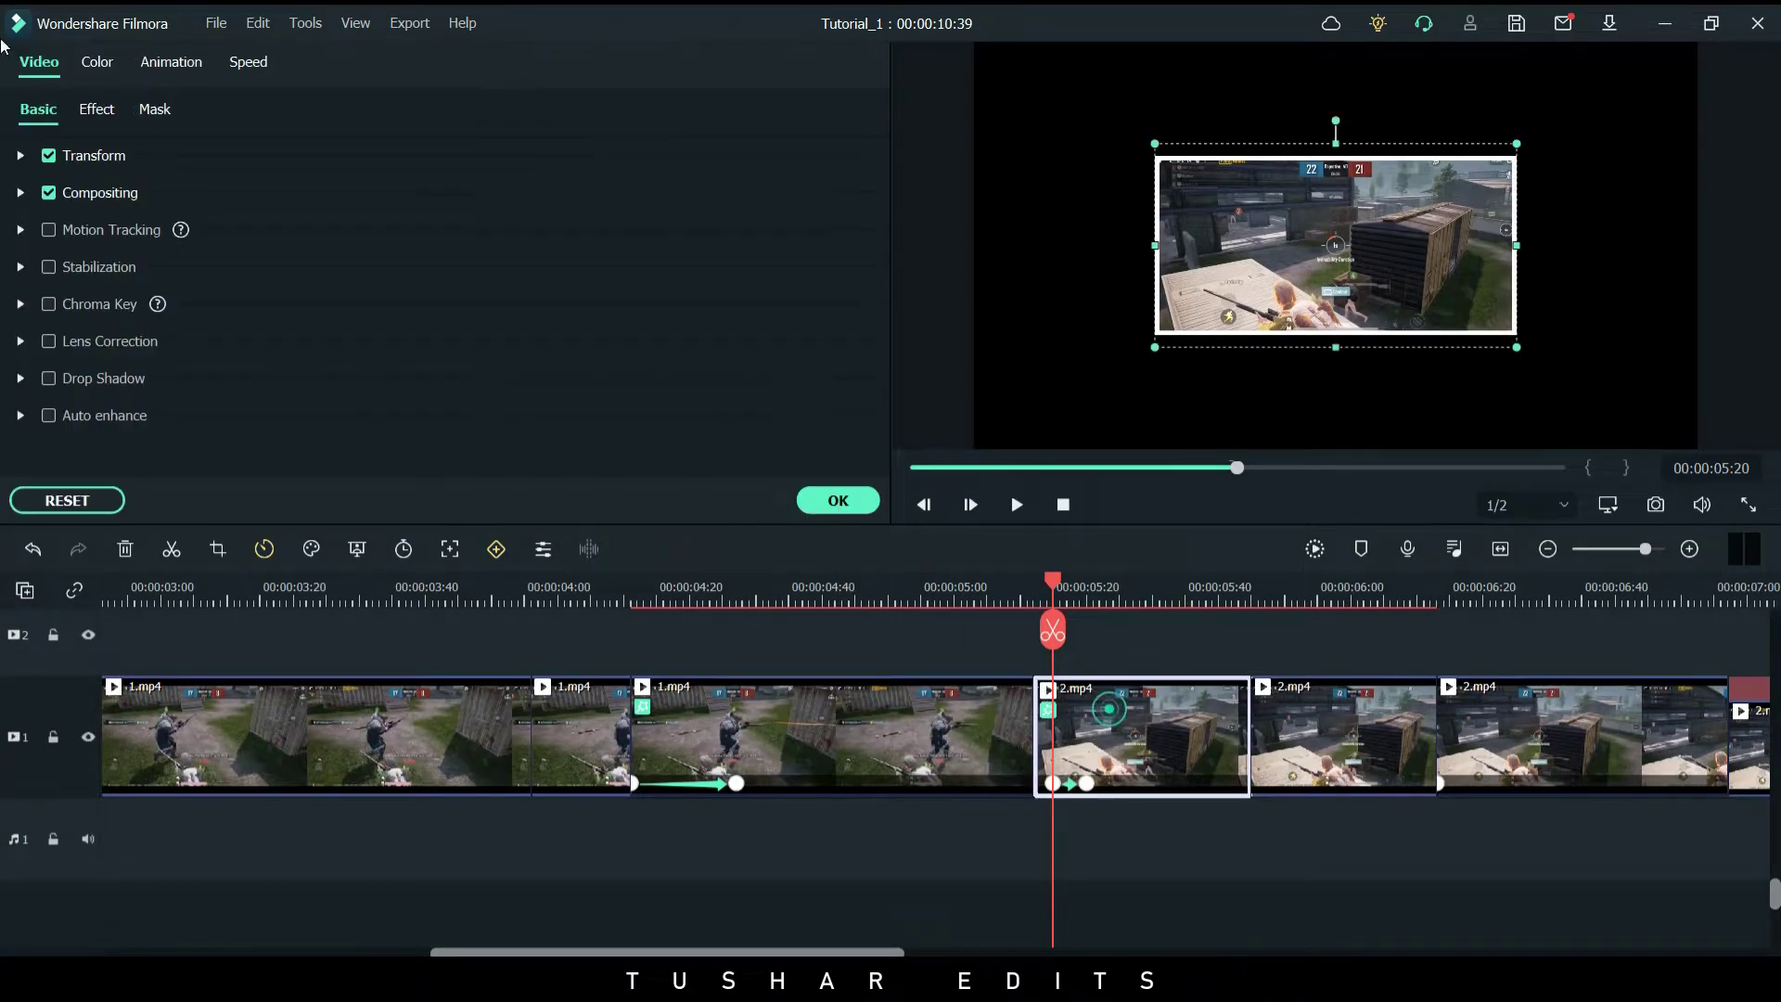
left_click(96, 108)
left_click(21, 156)
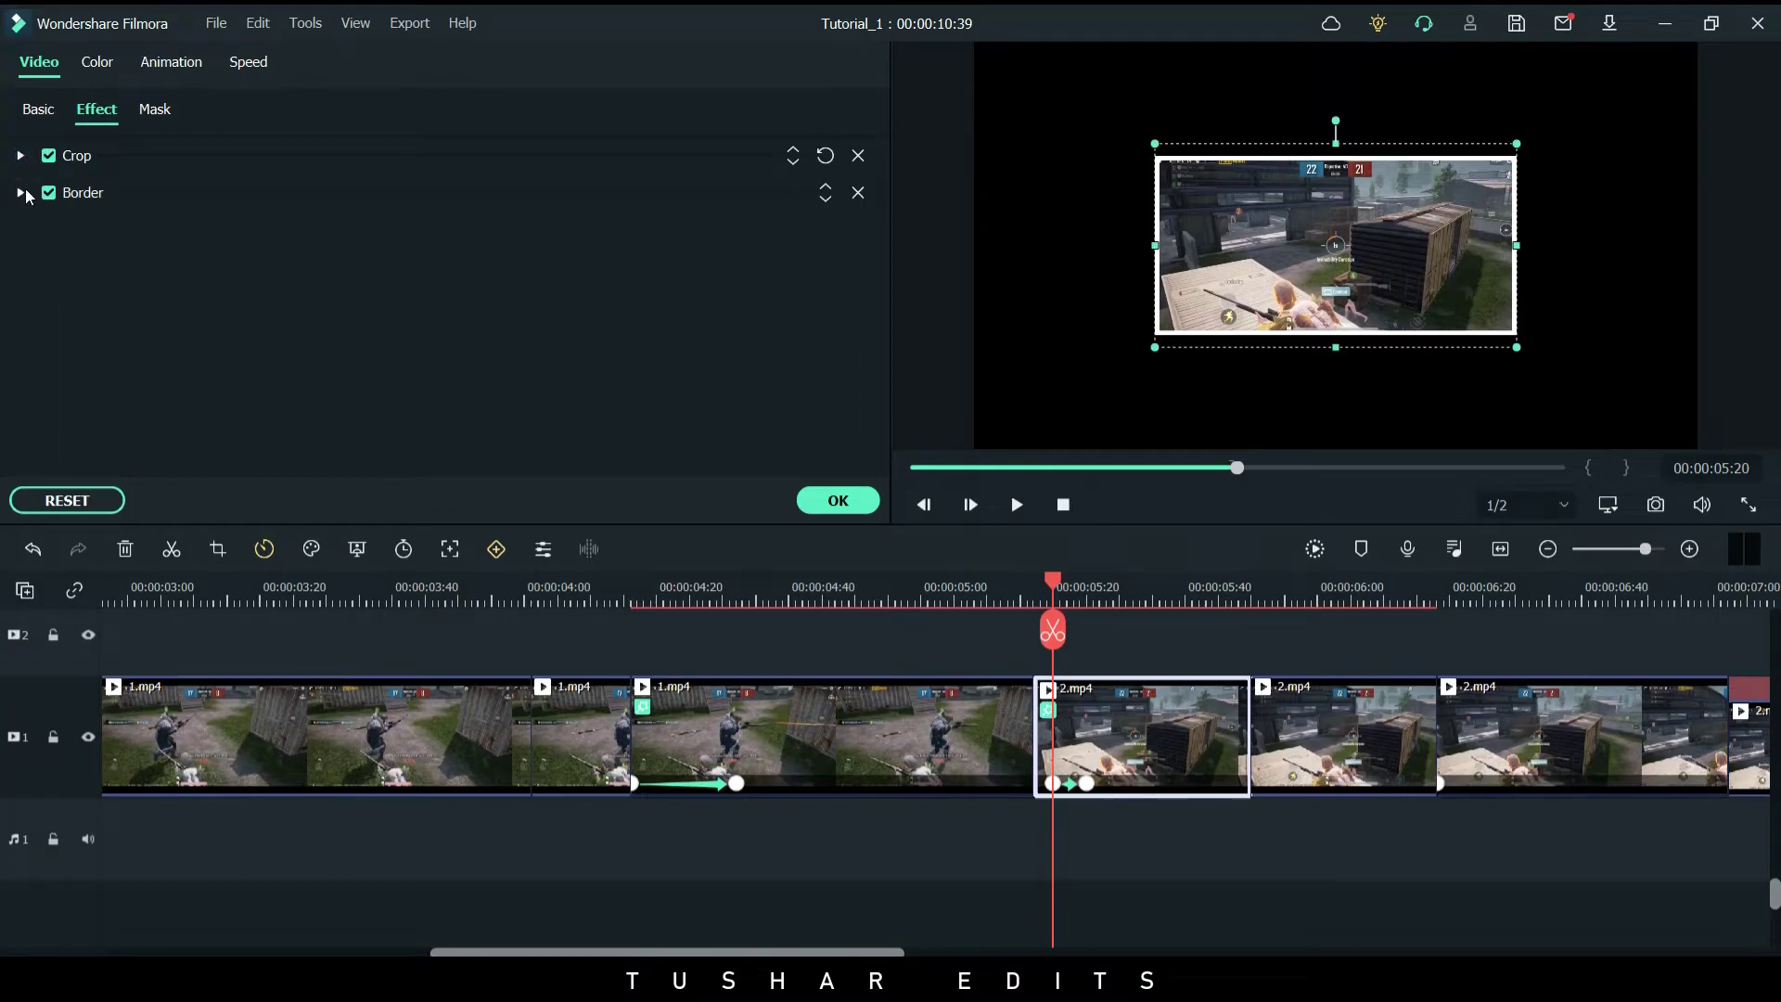
left_click(20, 193)
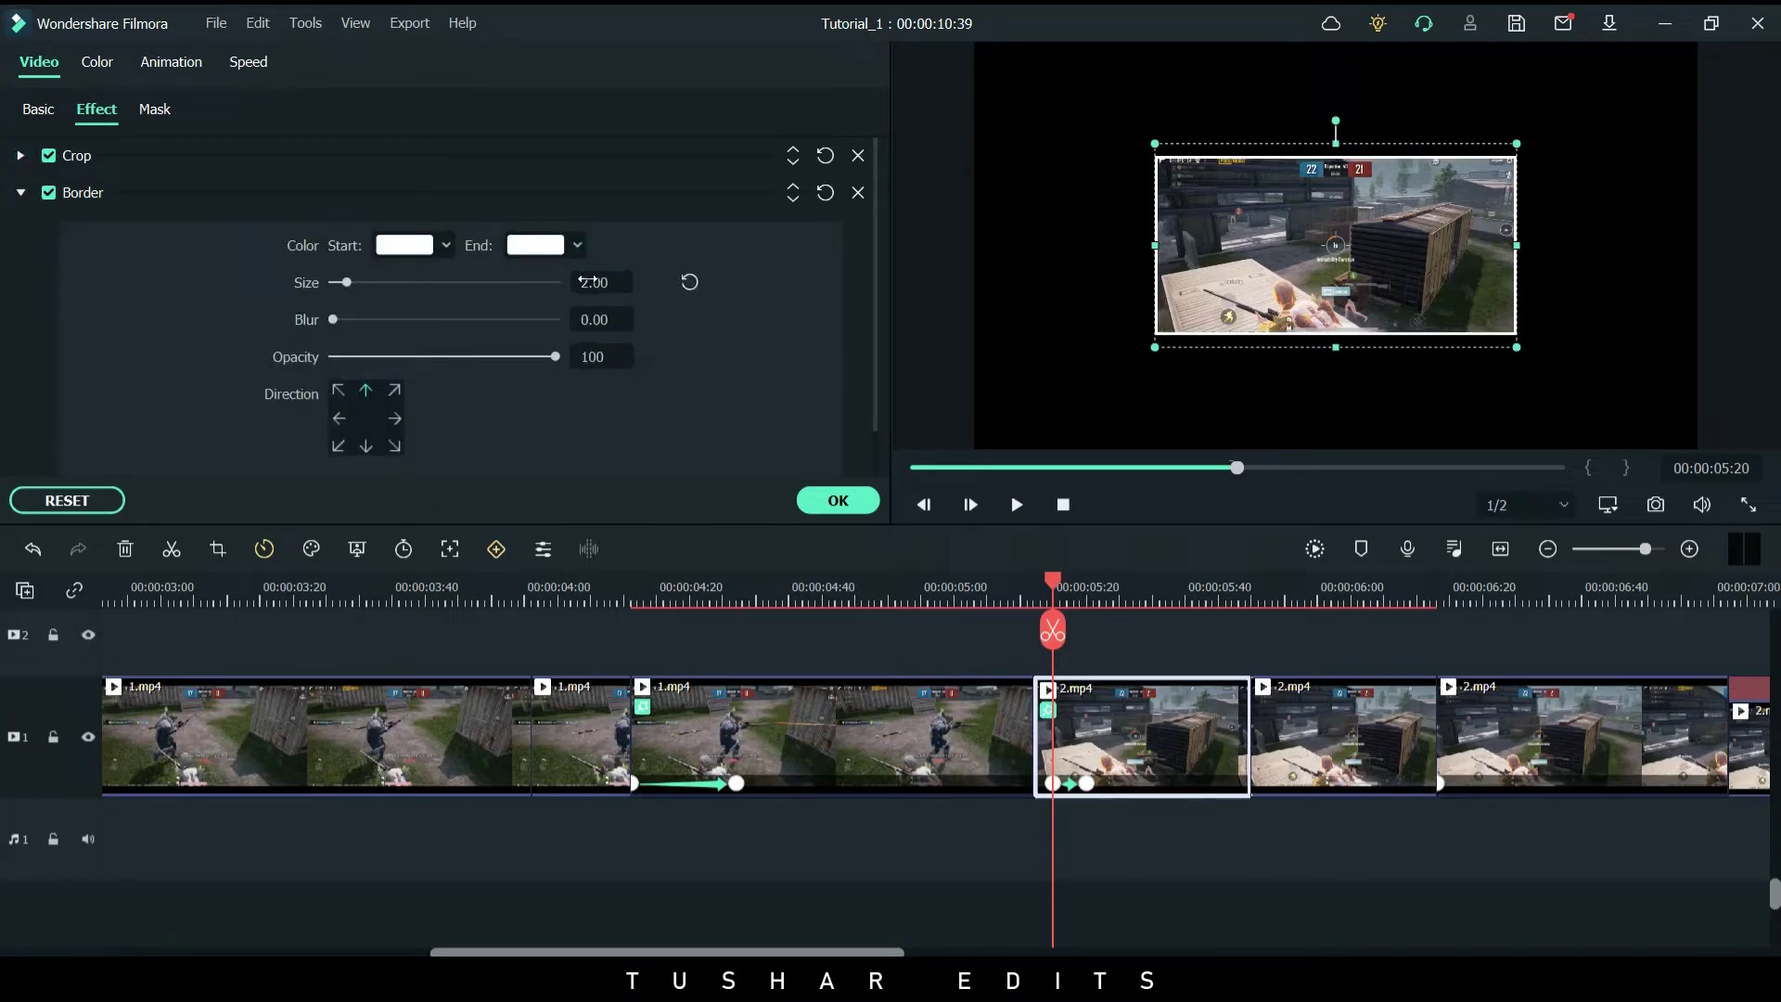
left_click(840, 501)
Spread out the first 2.mp4 segment's keyframes, moving the end keyframe to 00:00:05:38 and the start keyframe further into the clip
left_click_drag(1055, 595, 1114, 631)
left_click_drag(1052, 785, 1157, 776)
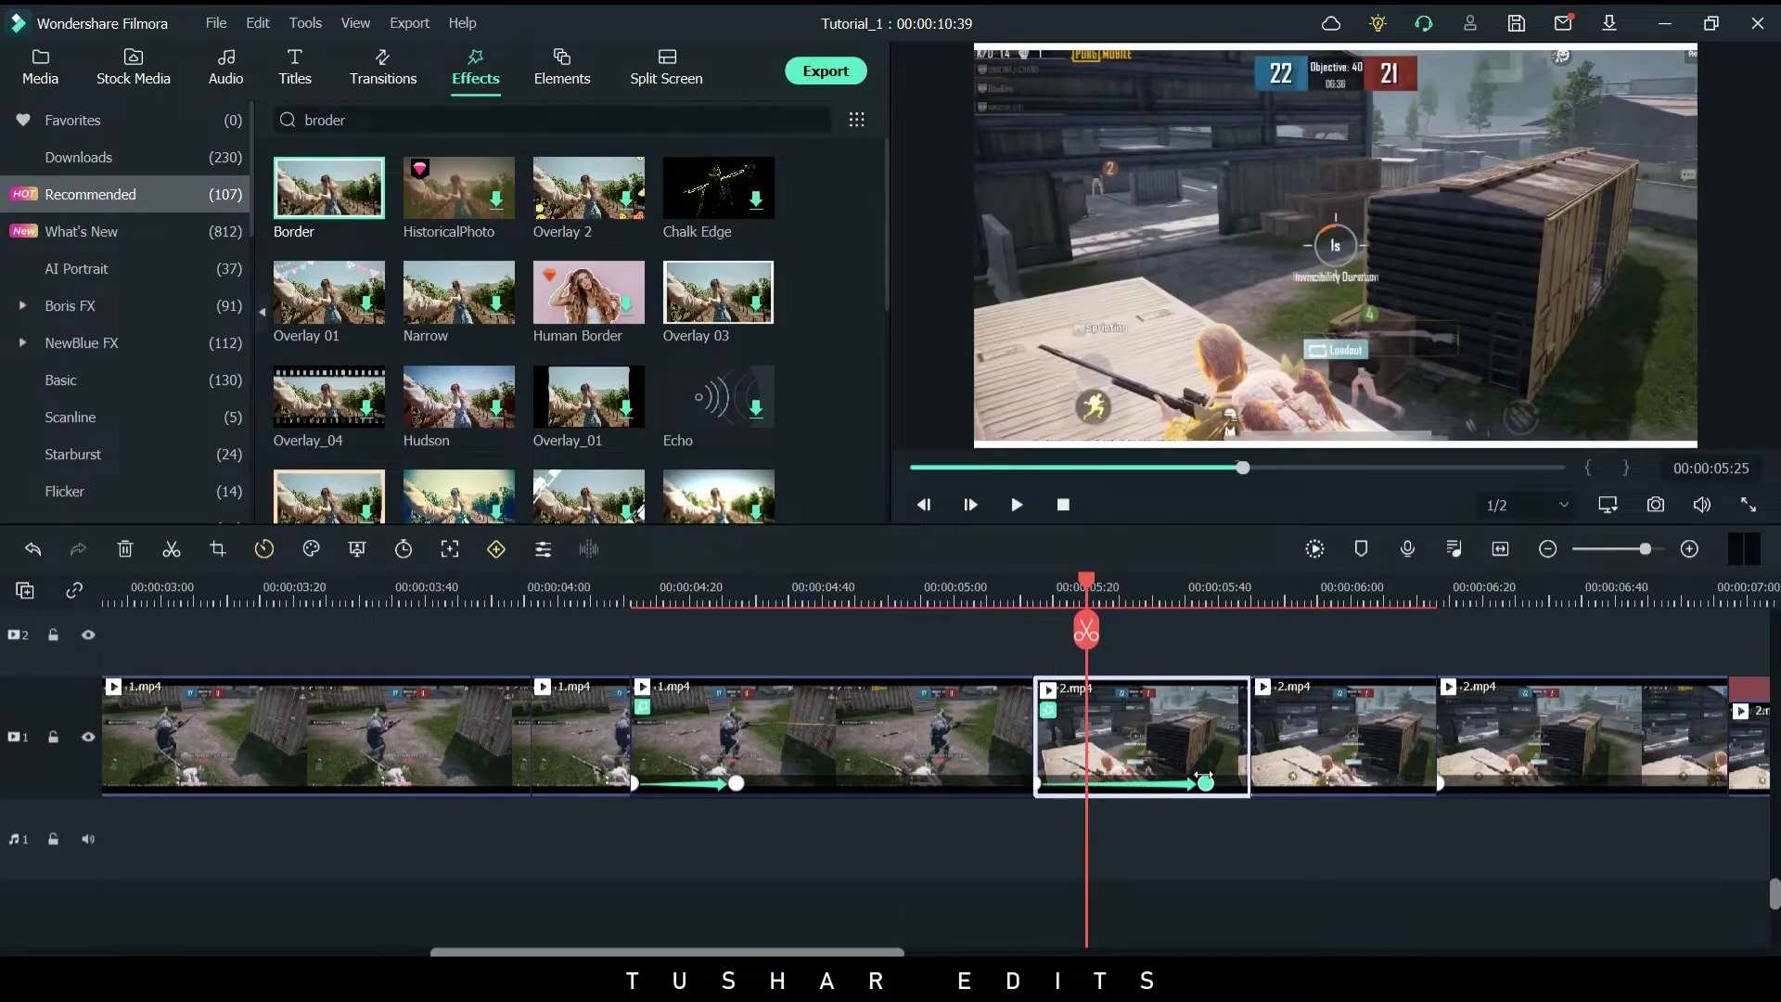
left_click(1173, 779)
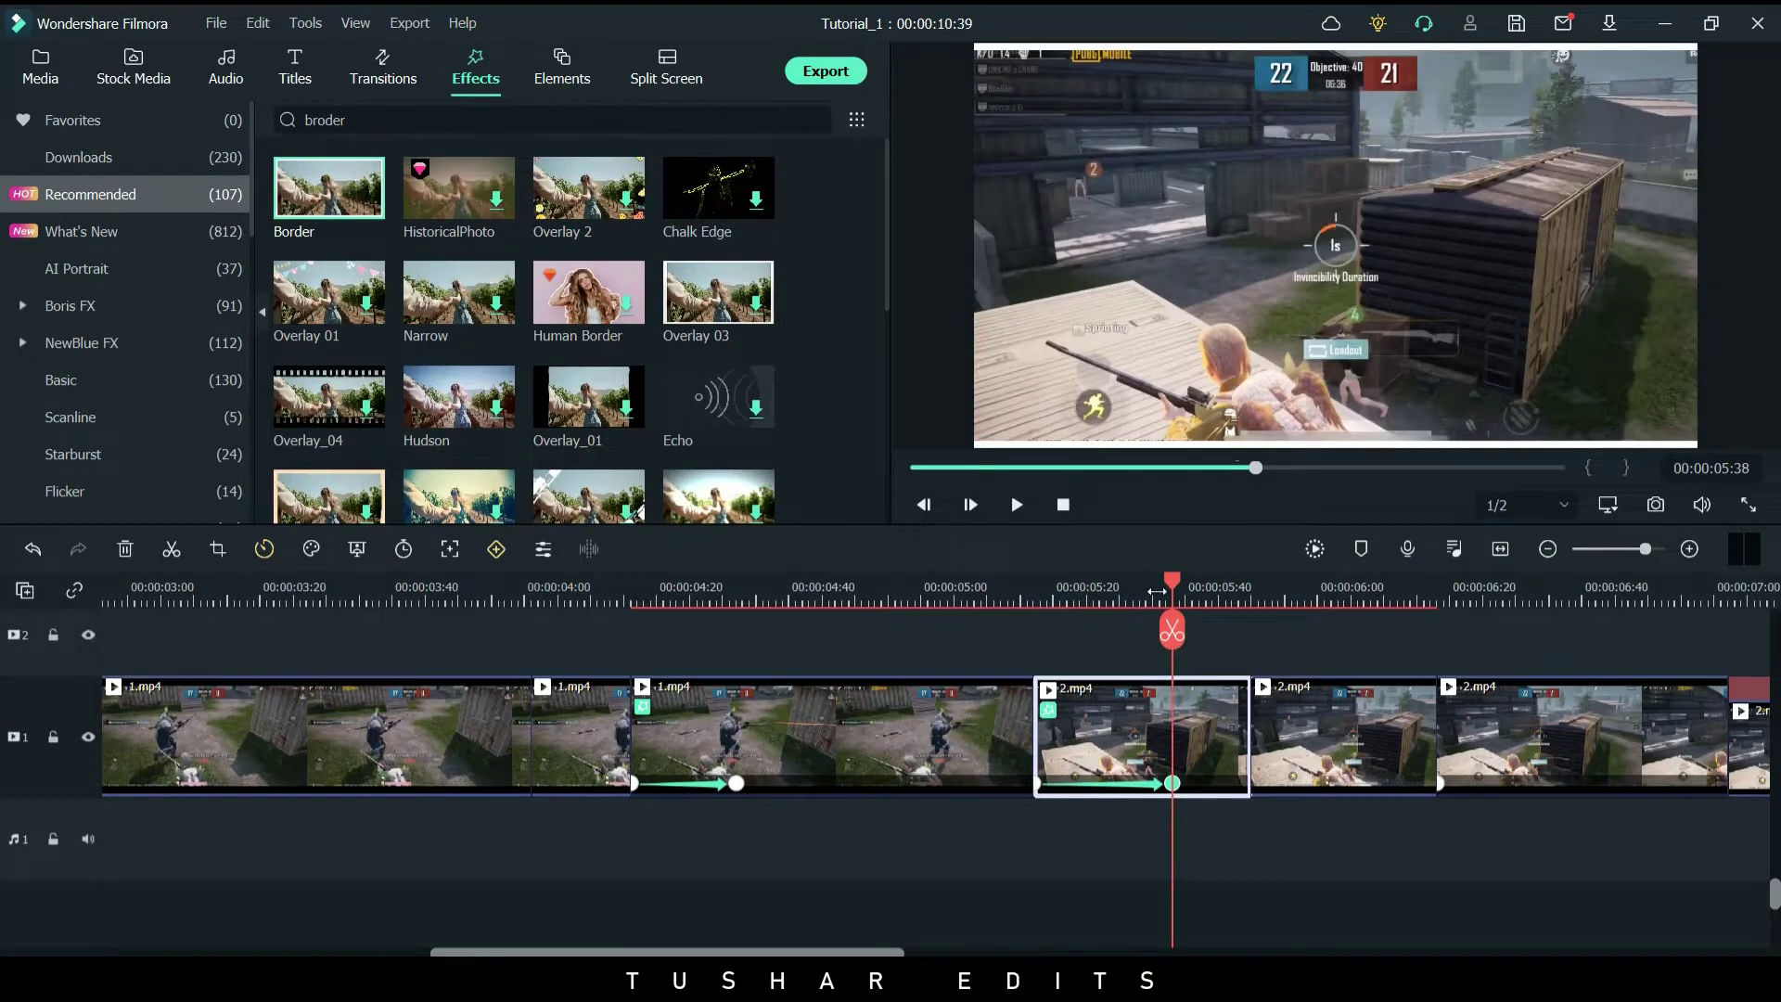
left_click_drag(1171, 595, 974, 633)
left_click_drag(1038, 779, 1066, 774)
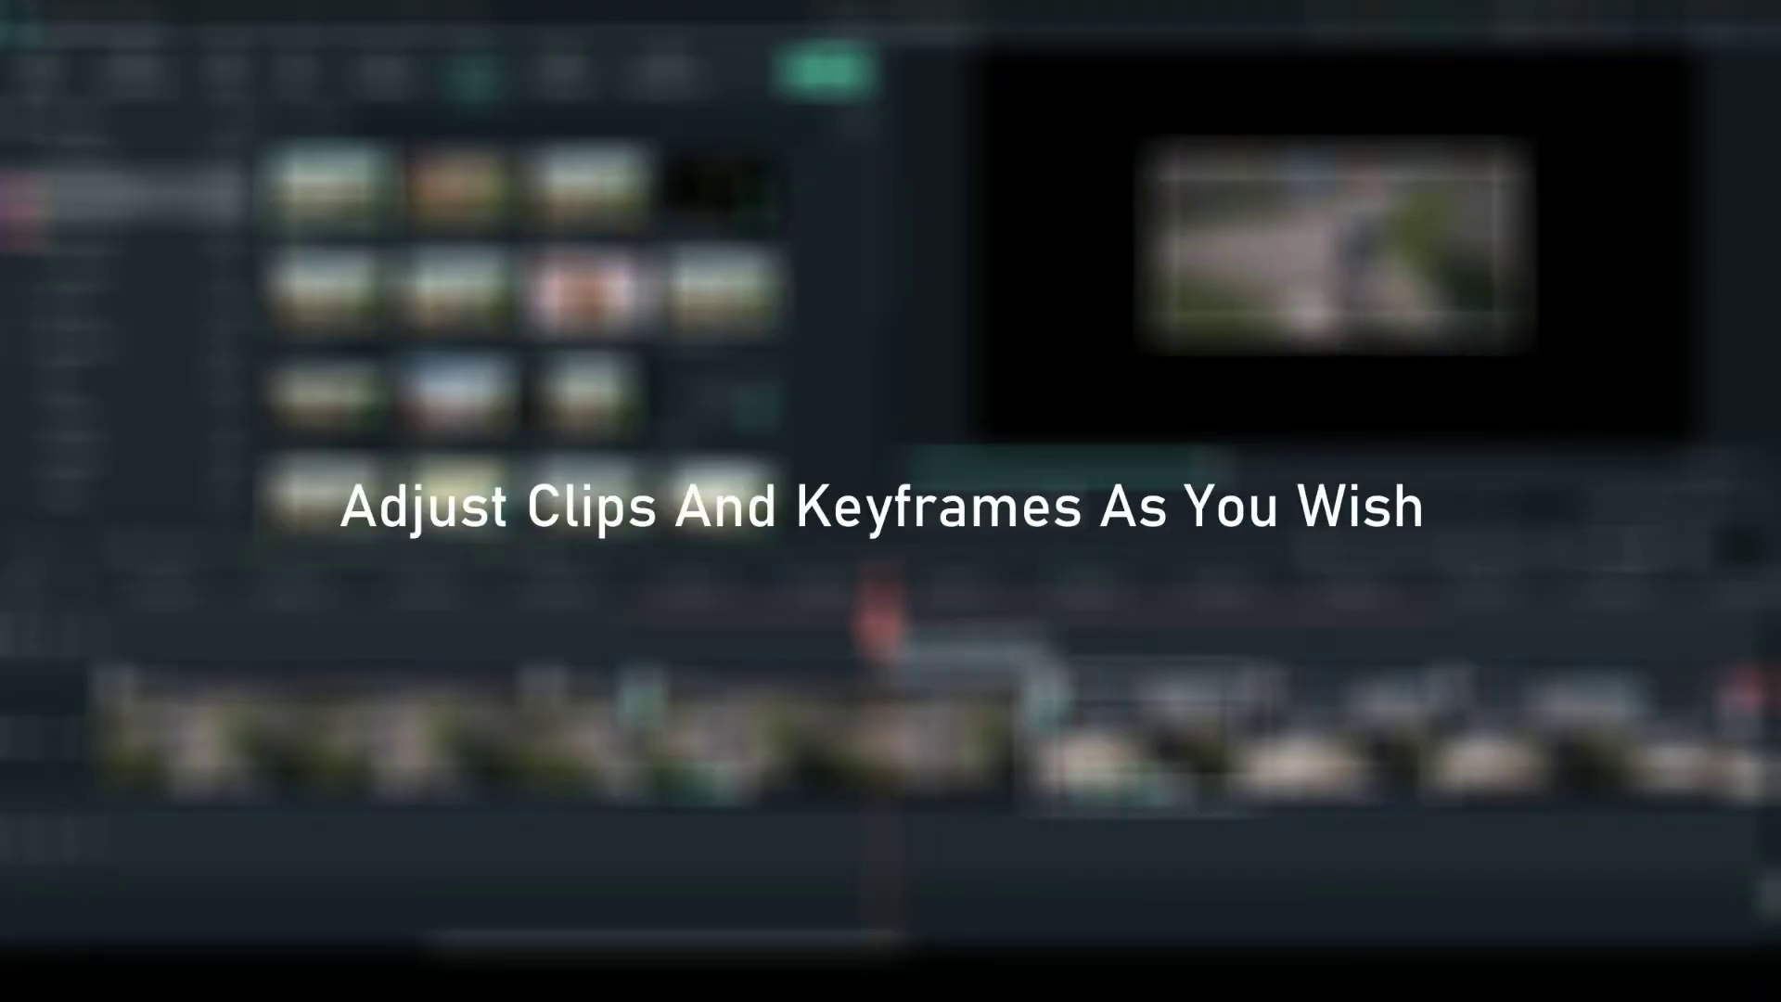
Split the keyframed 1.mp4 segment shortly after its scale-down animation and delete the trailing part, closing the gap
left_click_drag(879, 603, 848, 603)
left_click(849, 631)
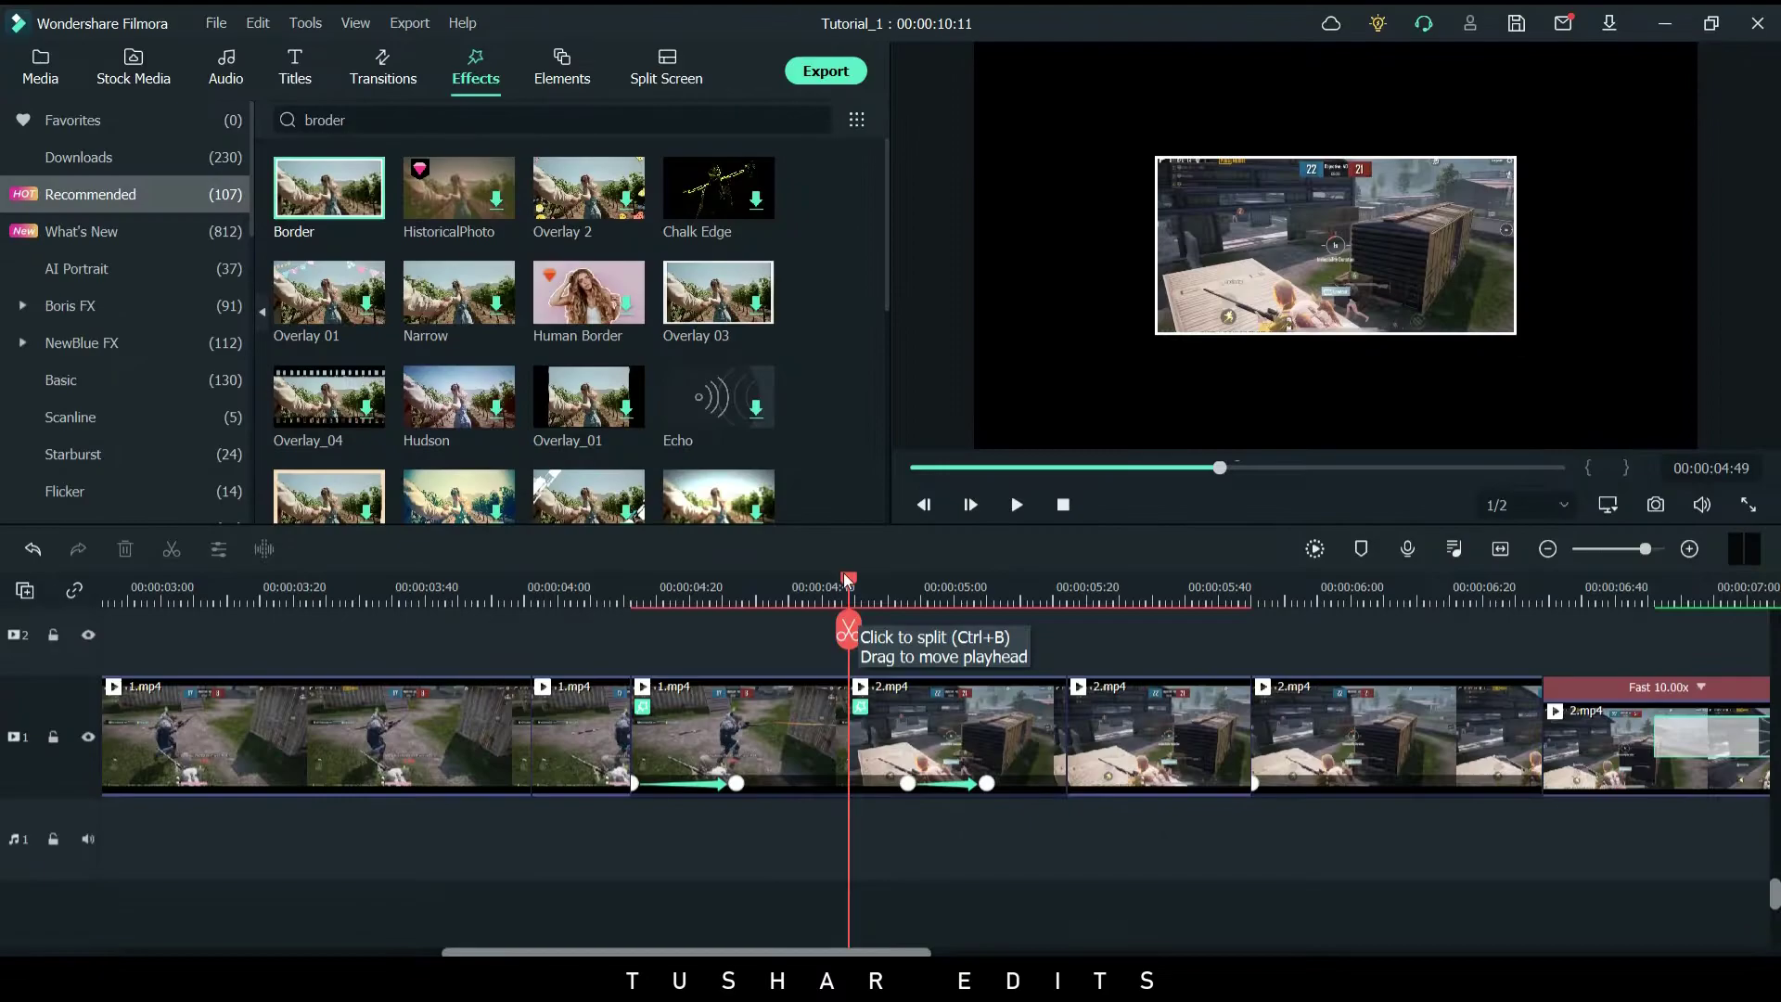
Move both keyframes of the first 2.mp4 segment later in the clip, placing the start keyframe at 00:00:05:04
left_click_drag(844, 579, 906, 614)
left_click(992, 781)
left_click_drag(1002, 779, 1021, 782)
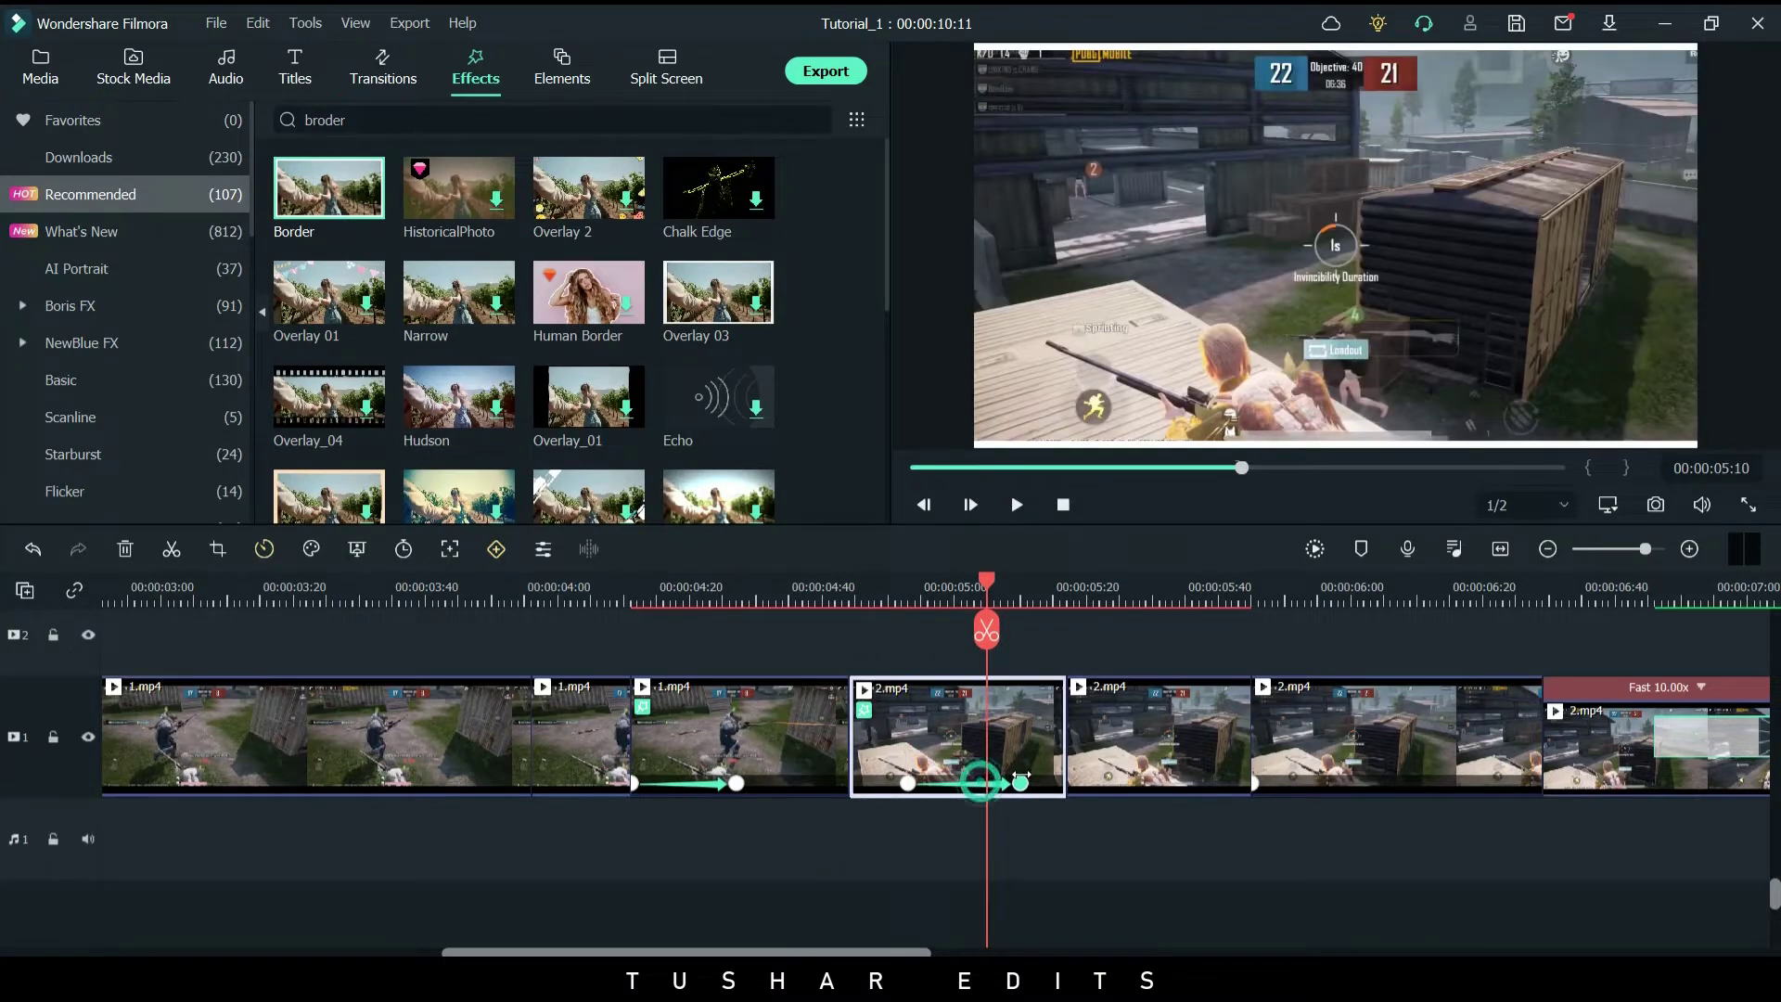
left_click_drag(909, 783, 947, 783)
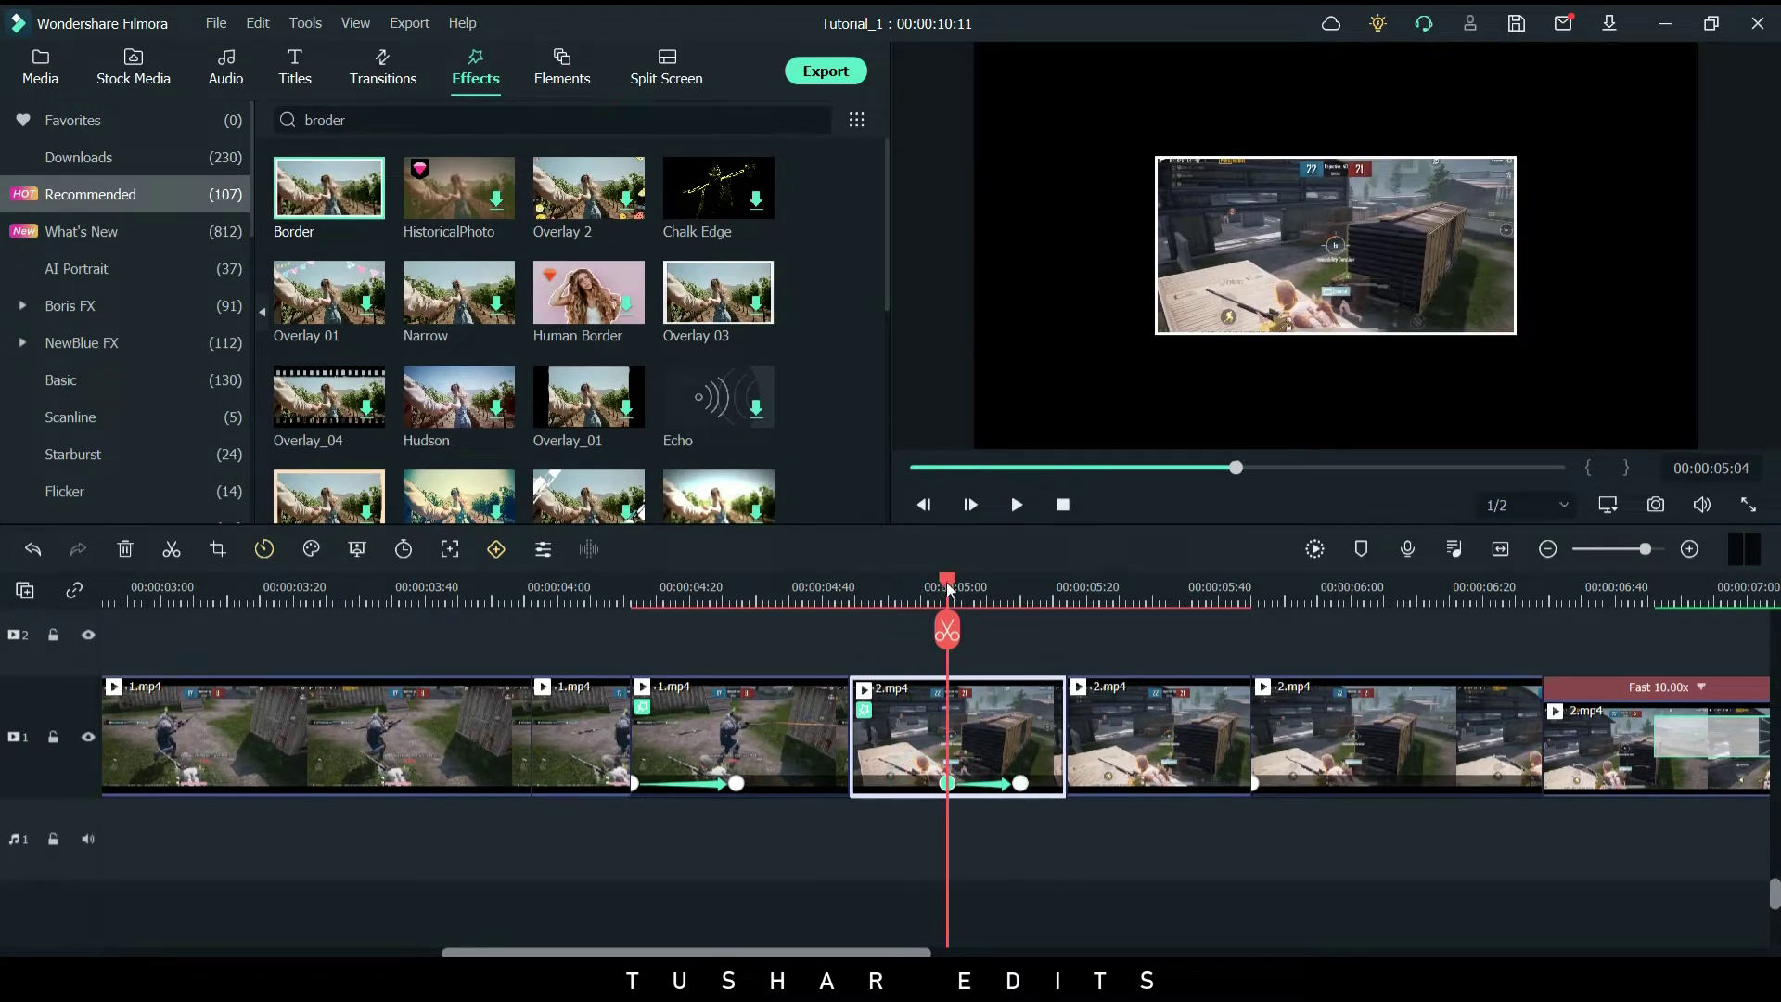
Add the Simple Roll 7 transition from the Speed Blur category at the cut between 1.mp4 and 2.mp4
left_click_drag(948, 589, 788, 594)
left_click(361, 84)
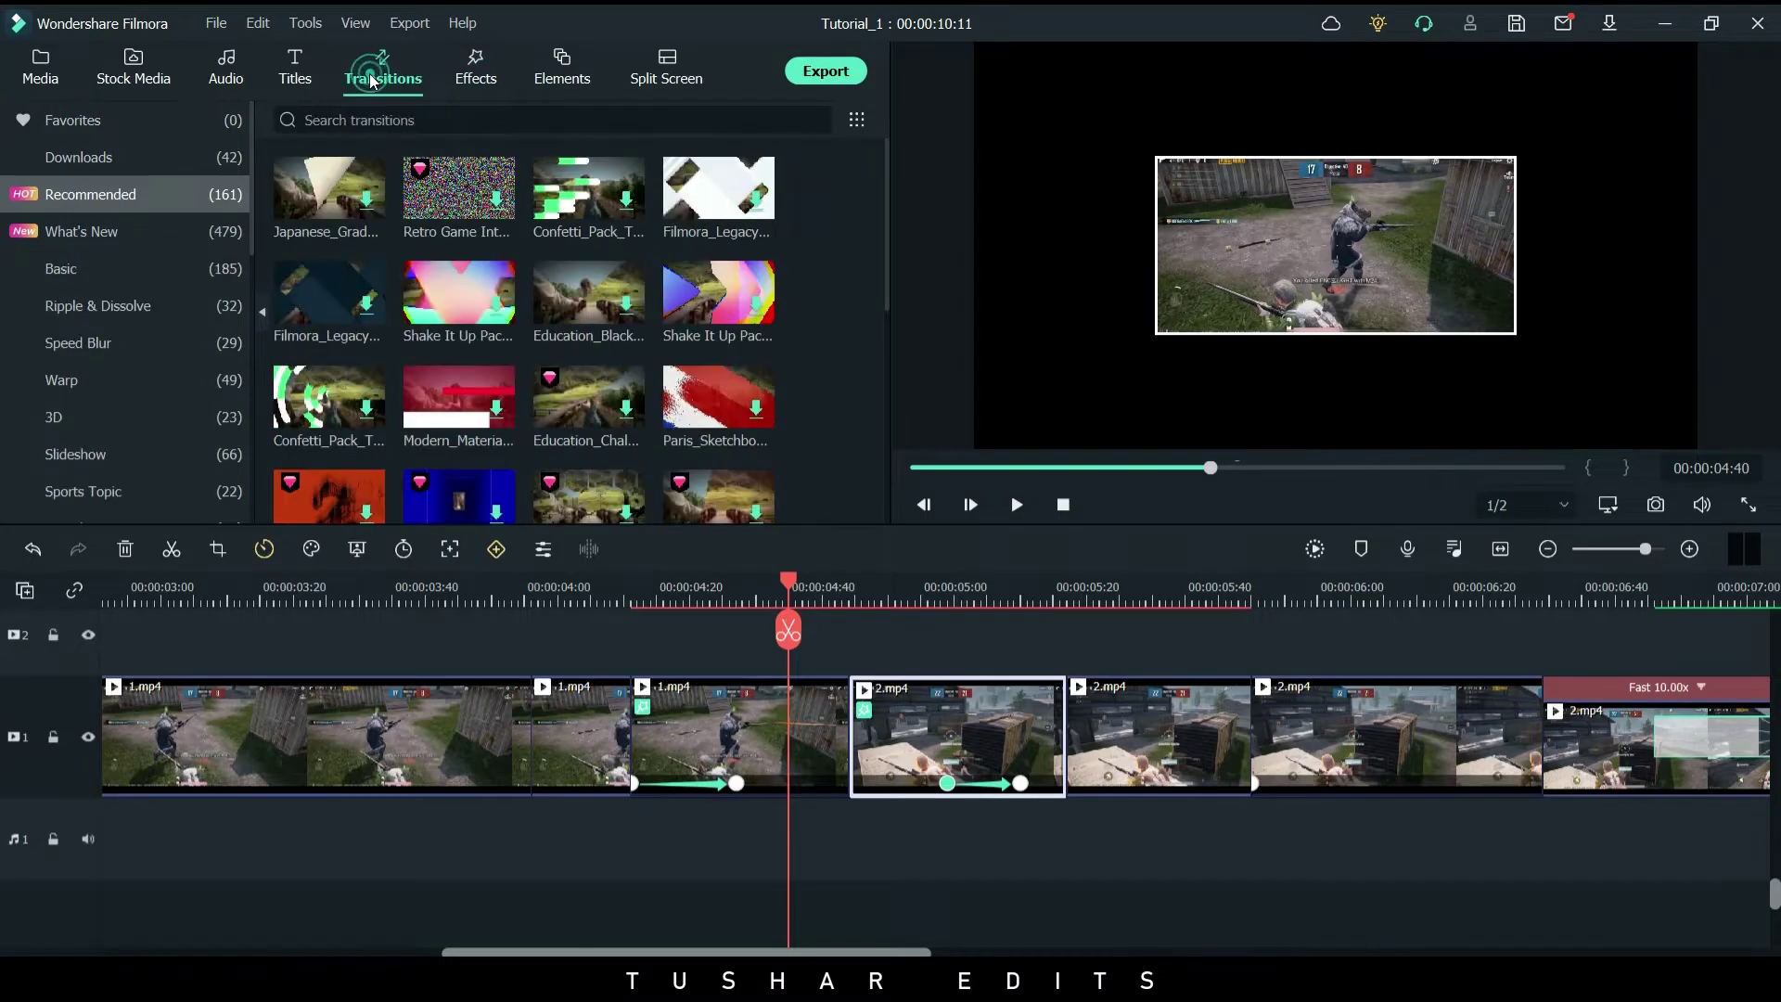
scroll(165, 485, "down", 3)
scroll(154, 416, "down", 6)
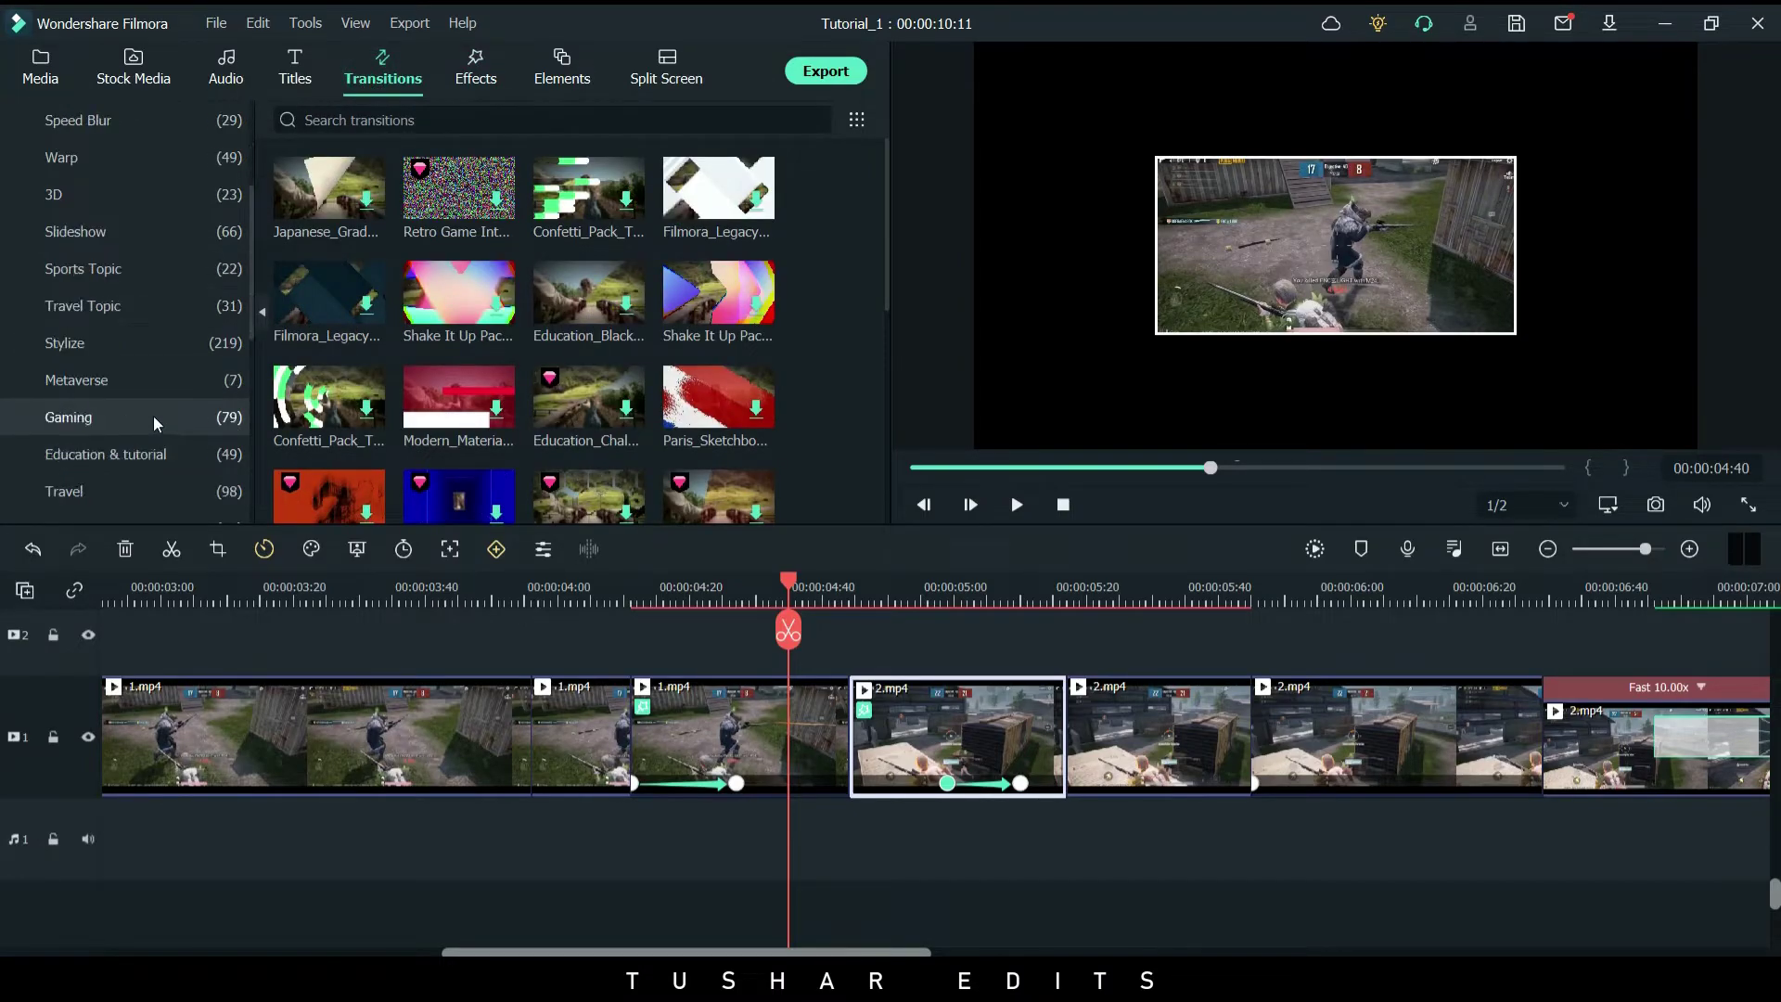
scroll(153, 422, "down", 3)
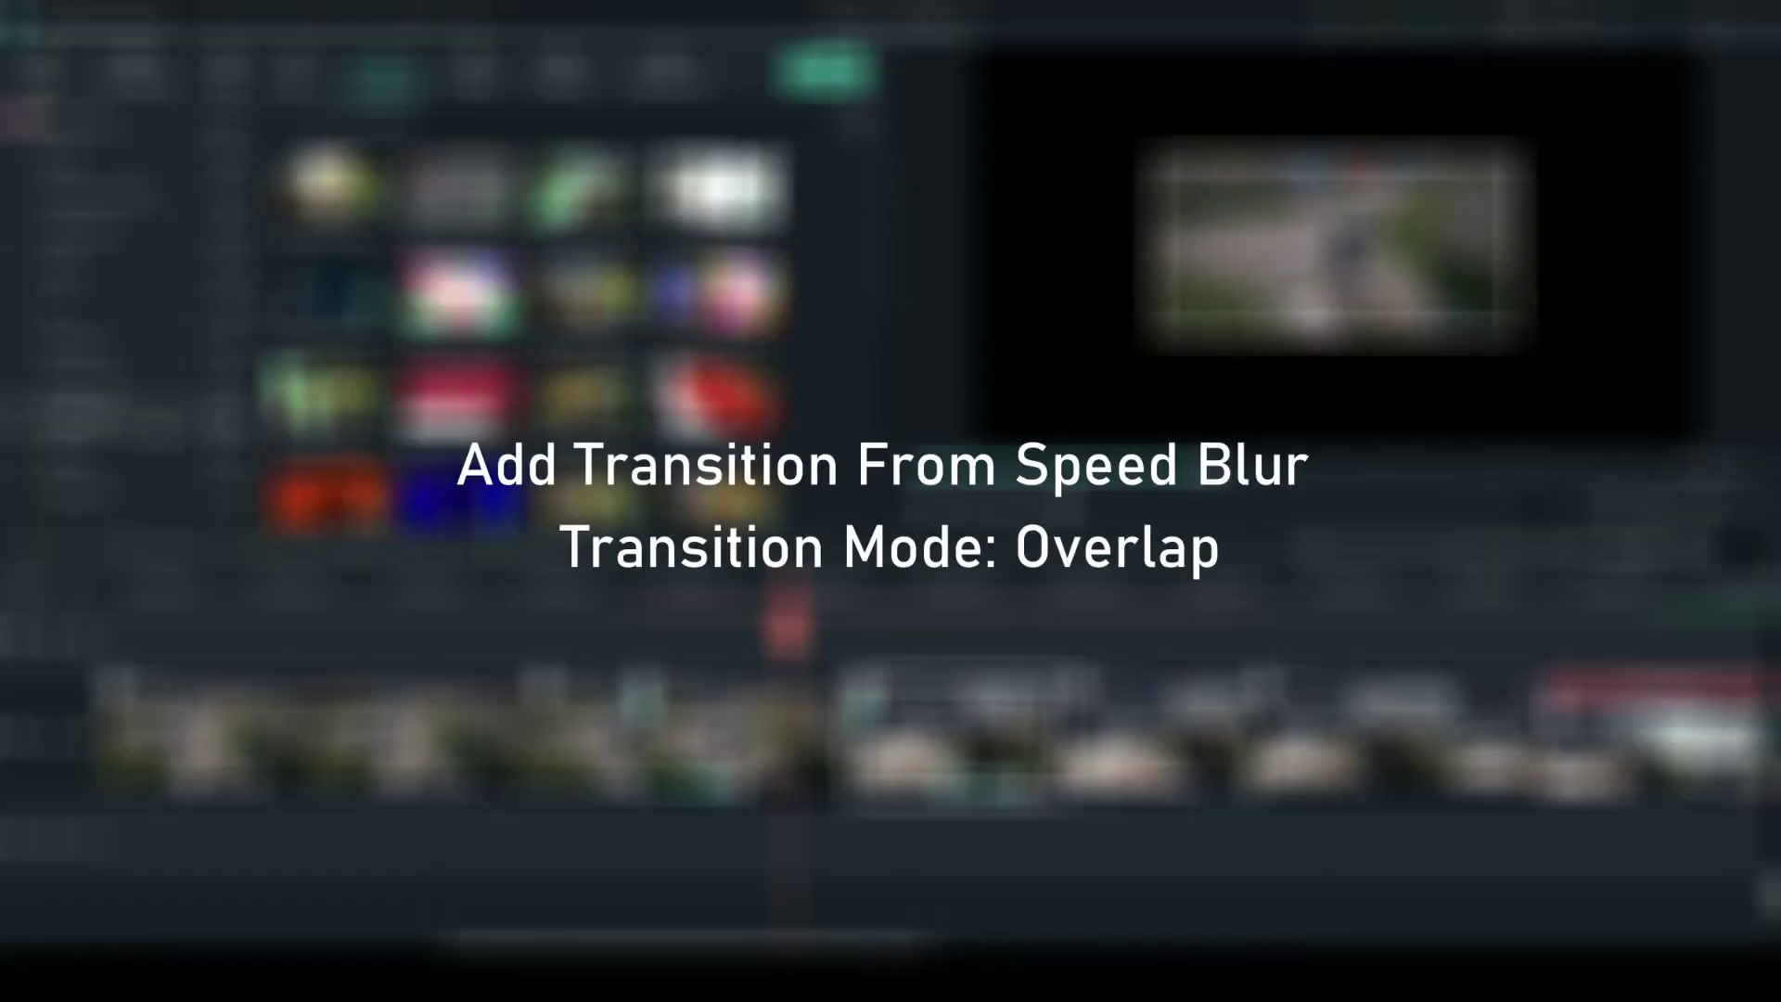
left_click(139, 229)
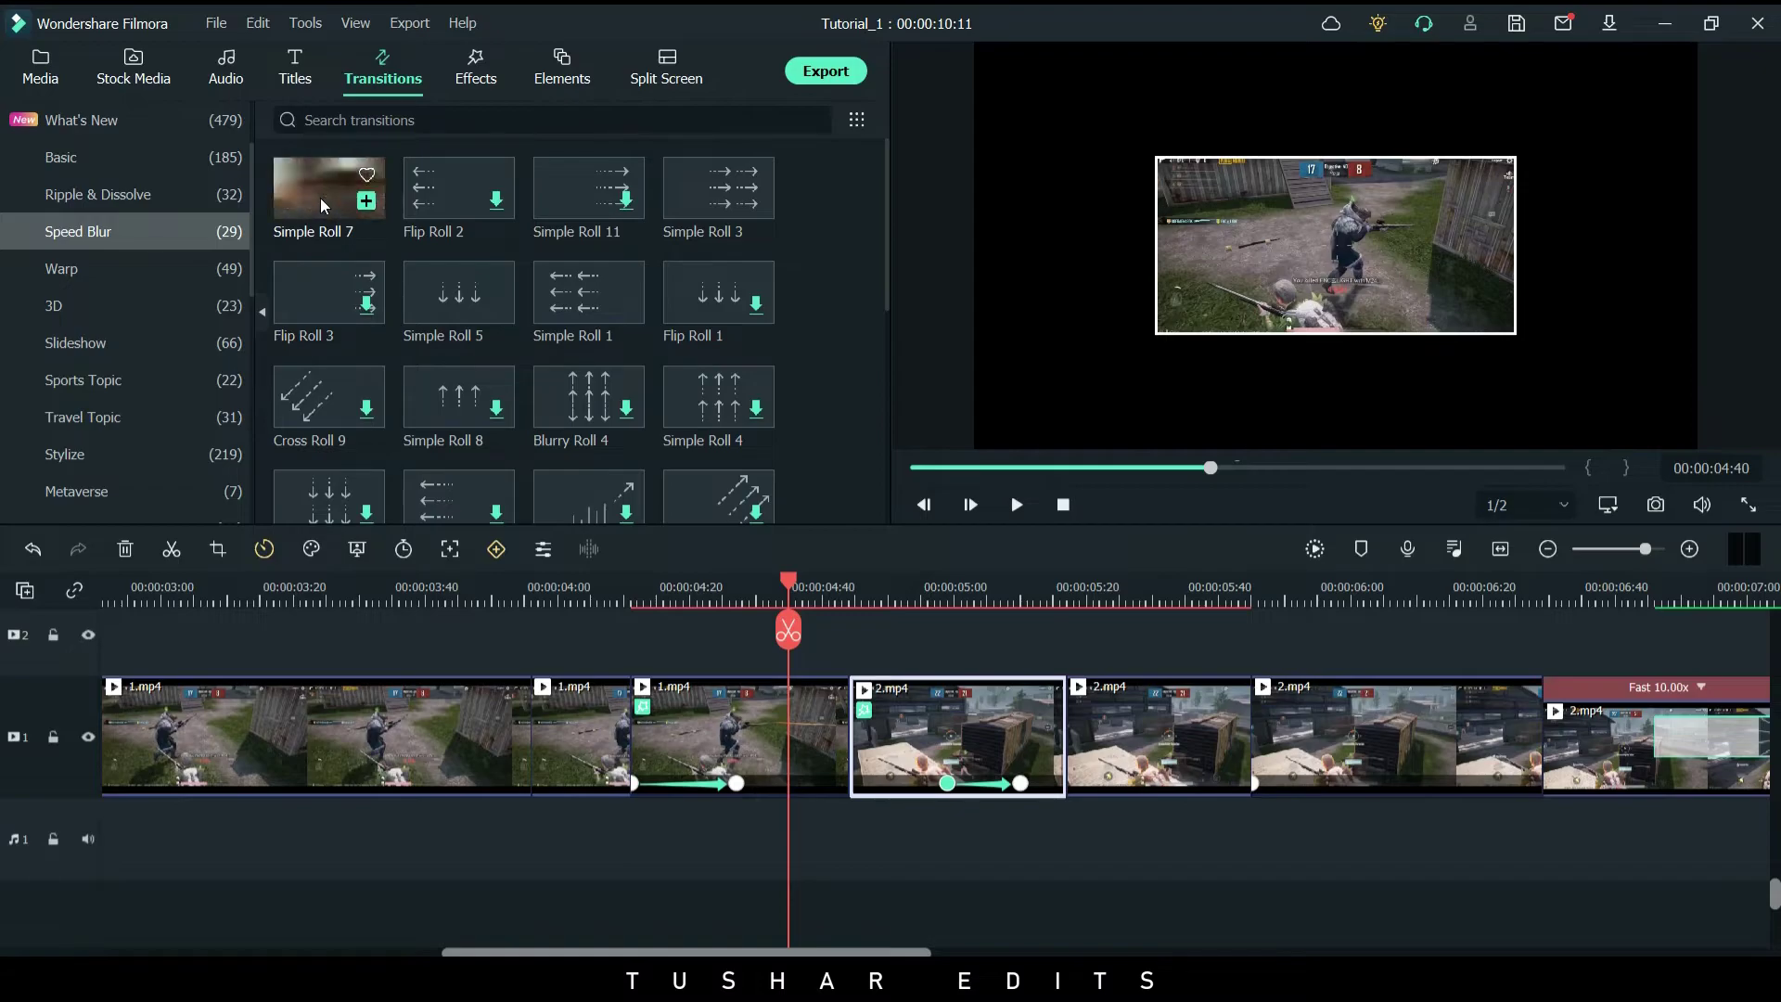
left_click_drag(688, 582, 816, 738)
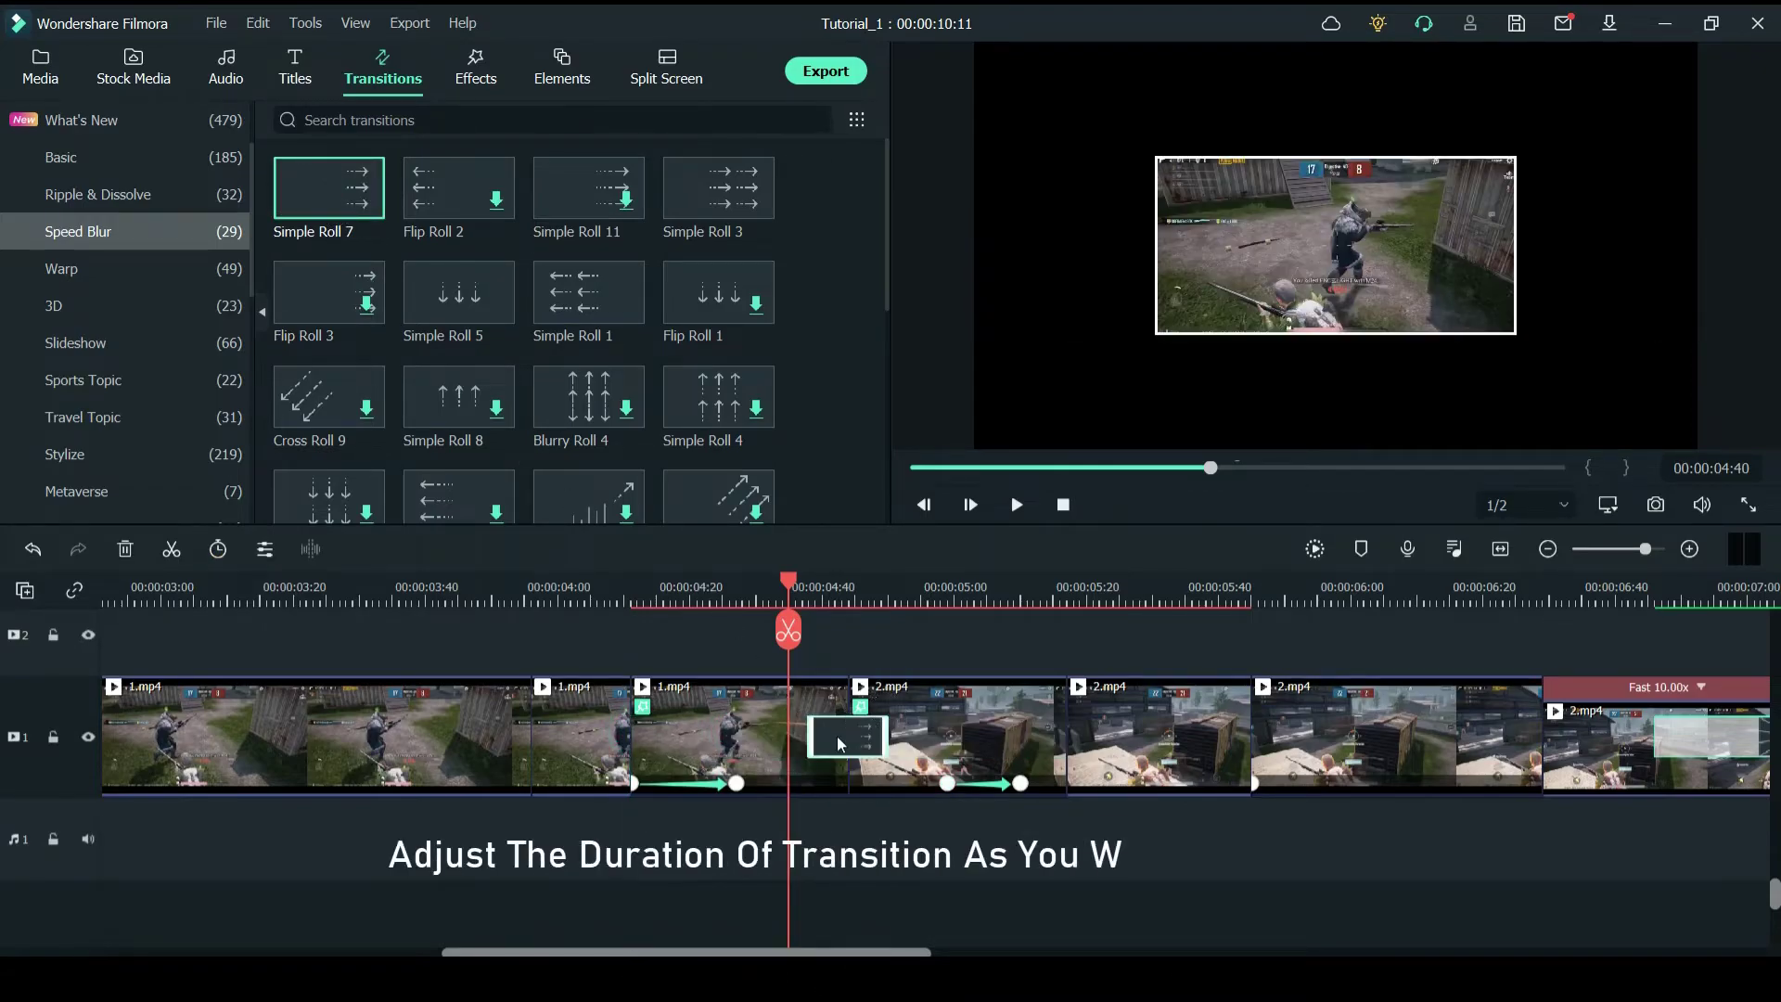
Shorten the Simple Roll 7 transition's duration slightly with the Overlap transition mode
double_click(839, 742)
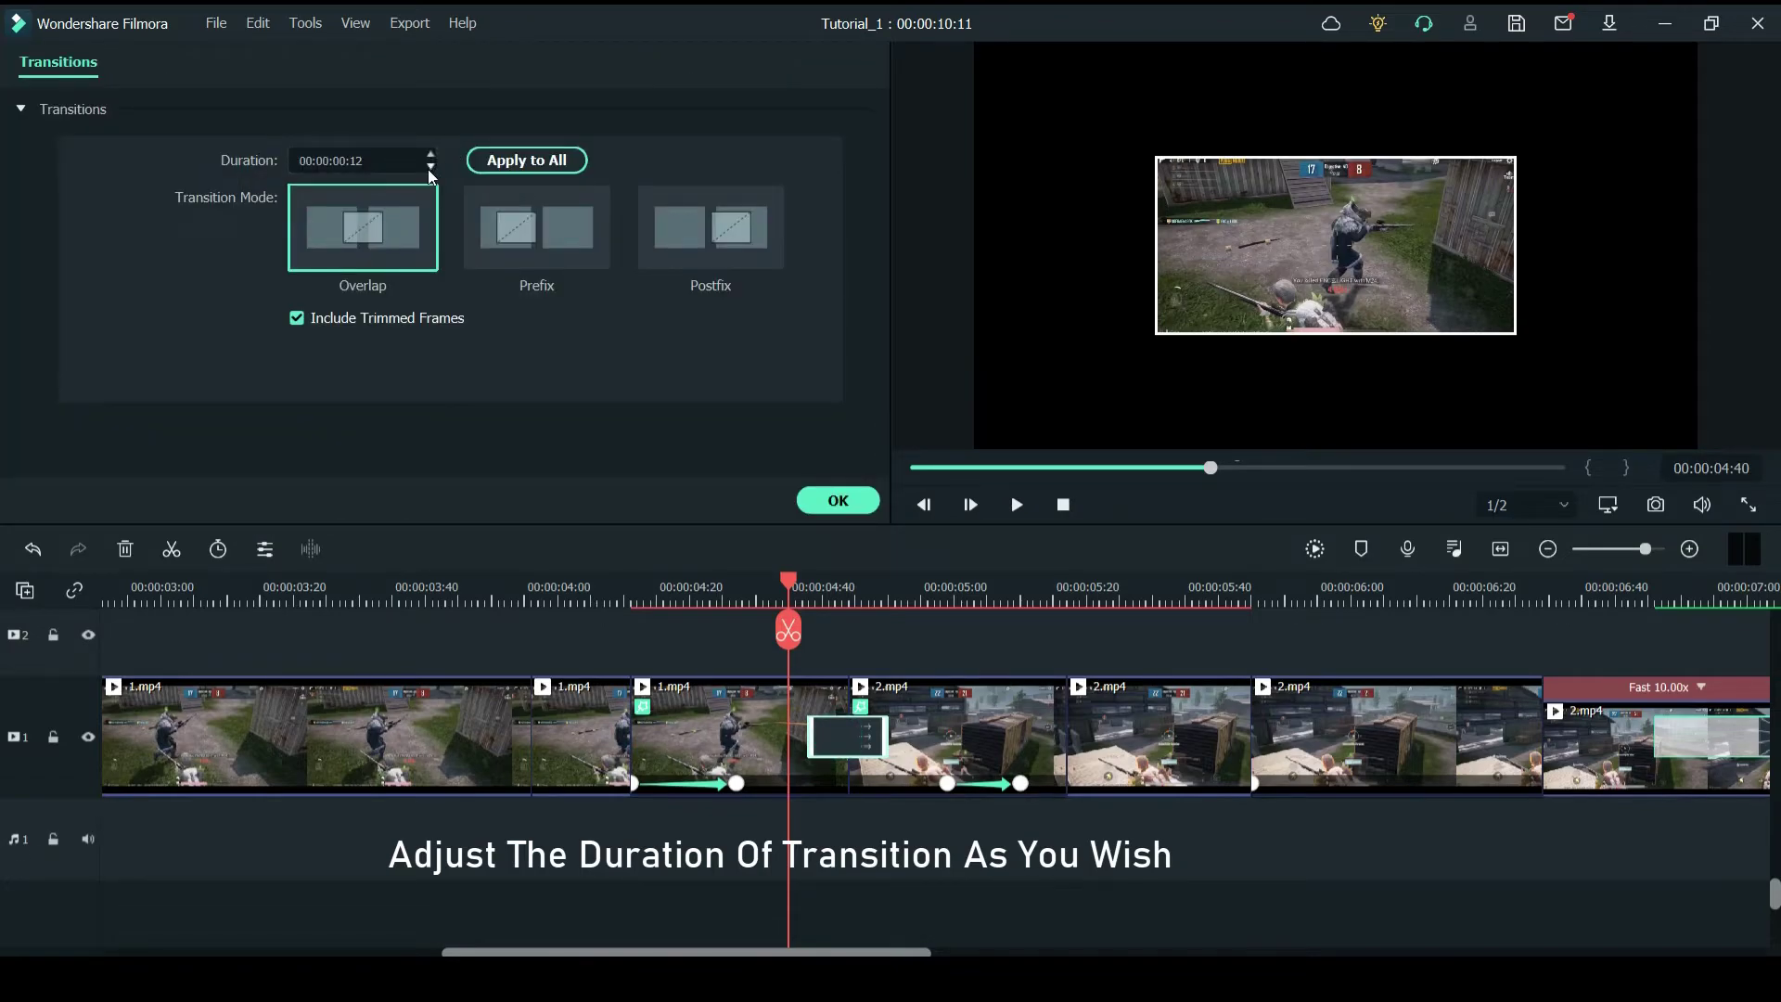
left_click(873, 509)
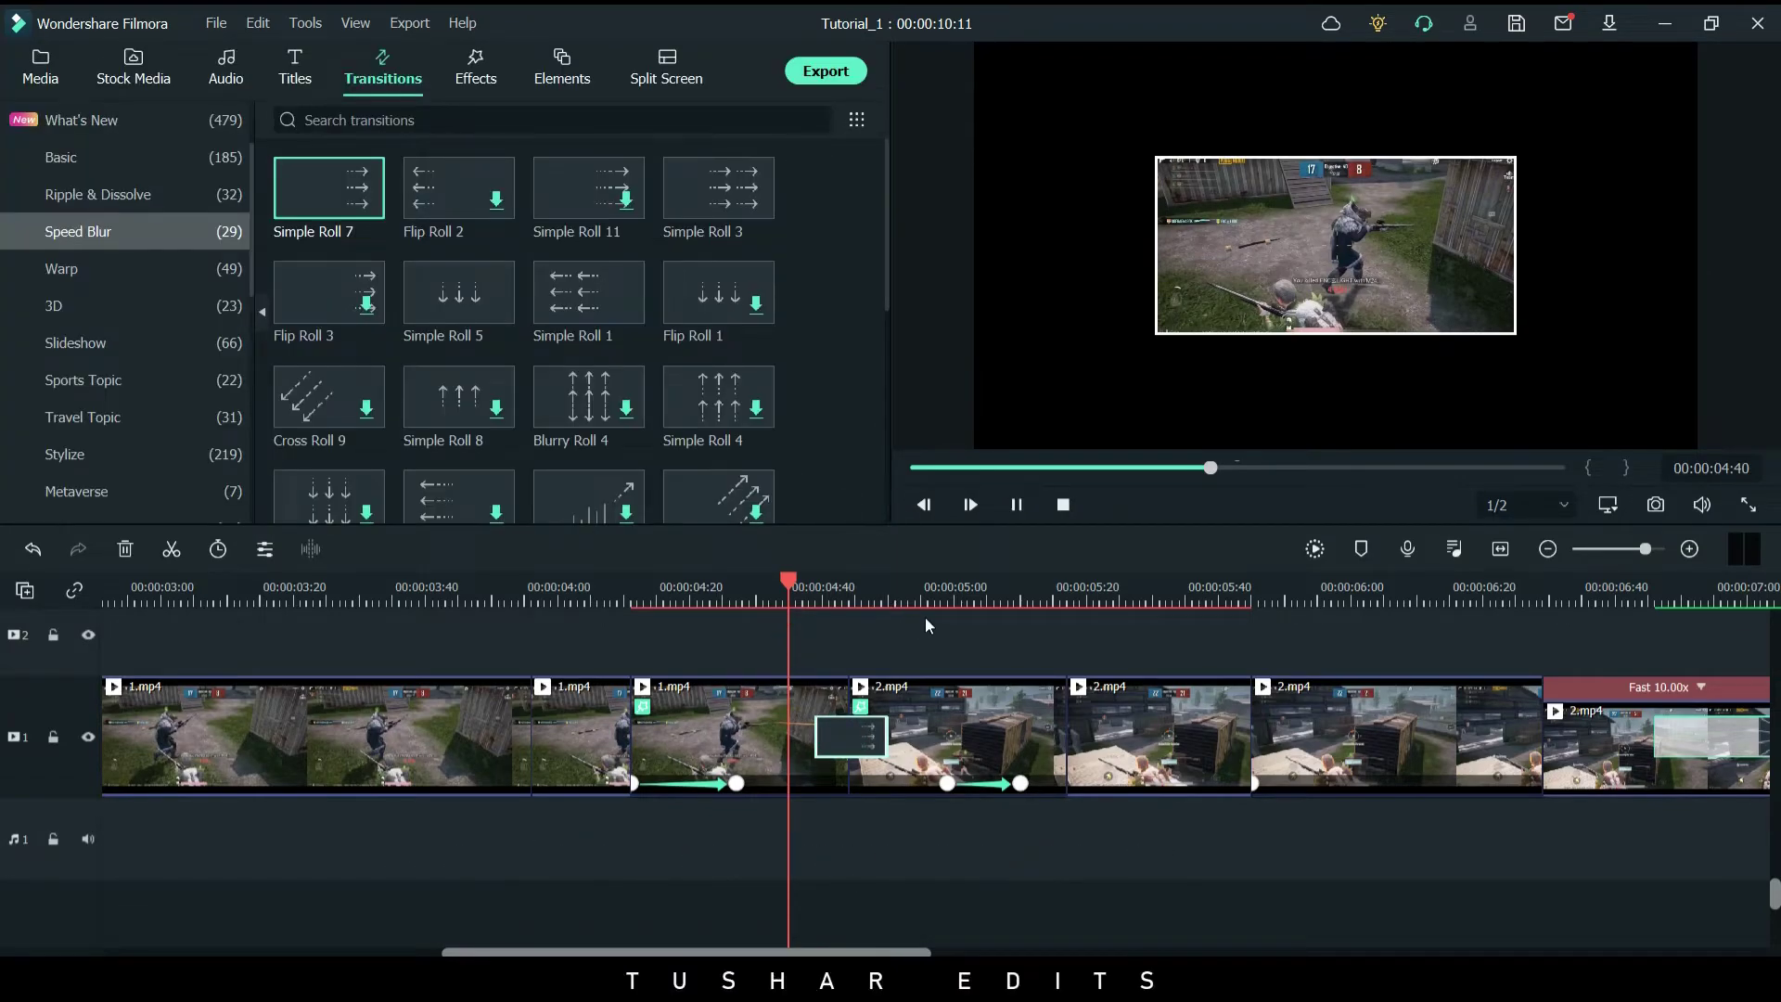
Play back the transition between the two clips from about 00:00:04:11 and render the timeline preview
key("space")
left_click(601, 586)
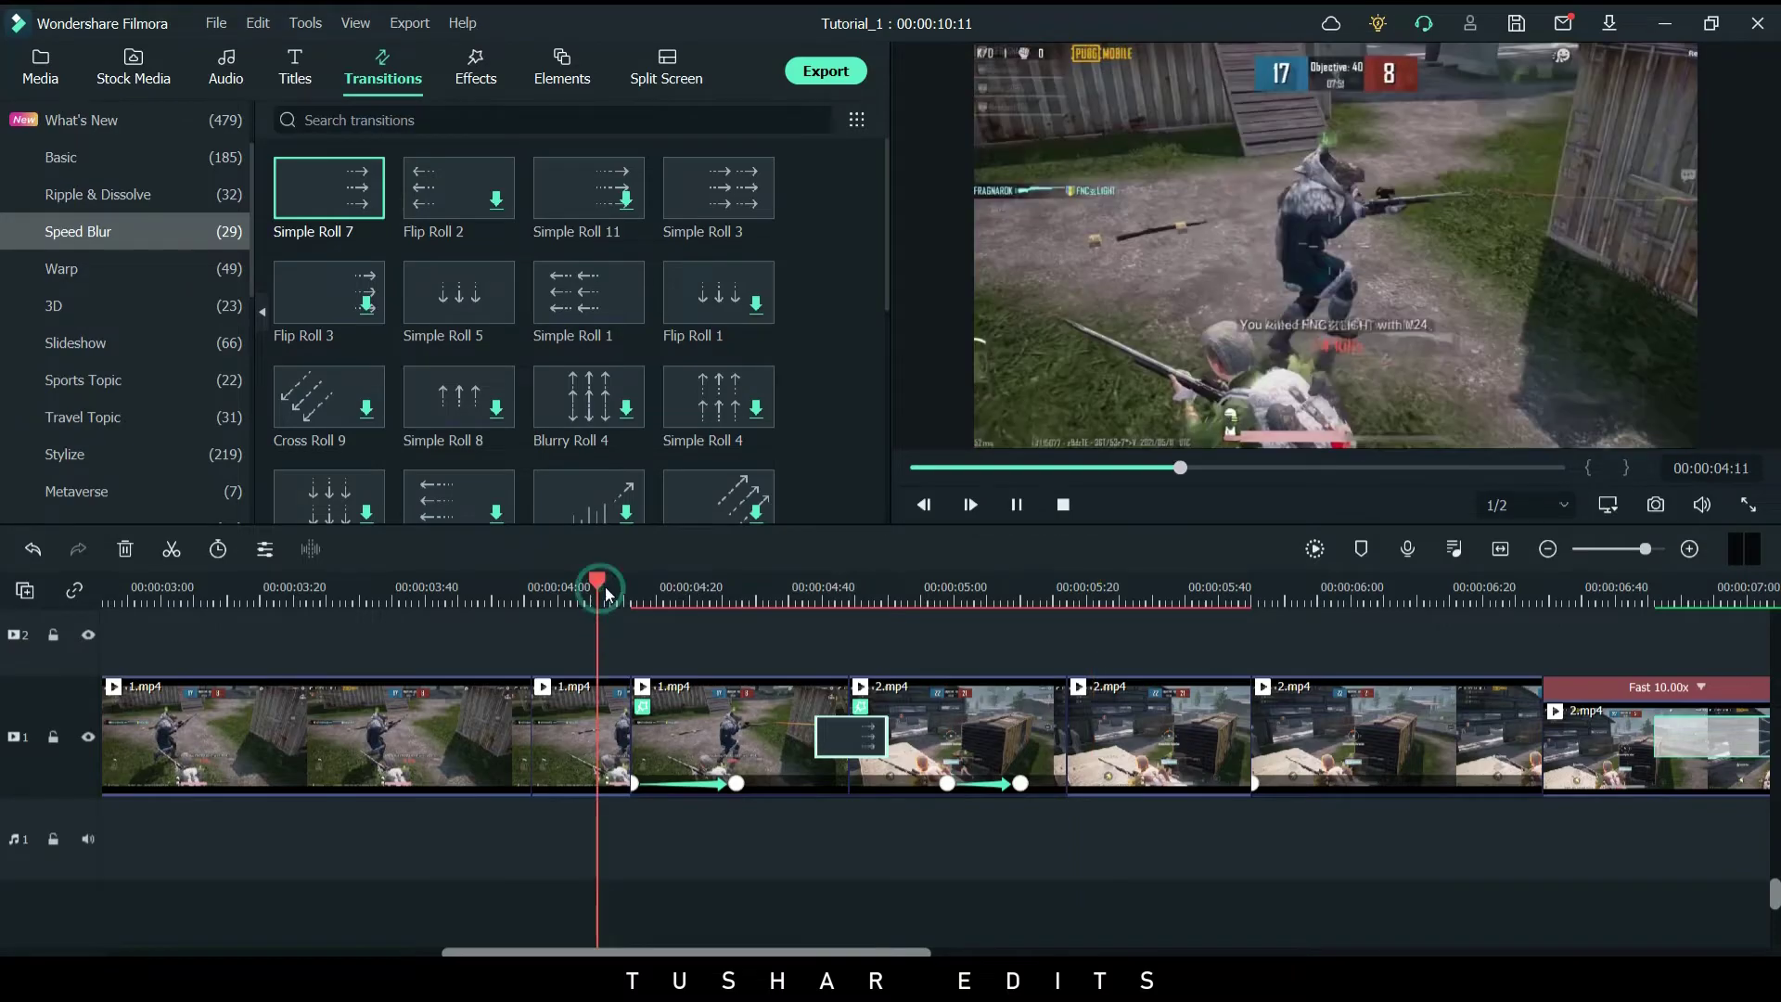
key("space")
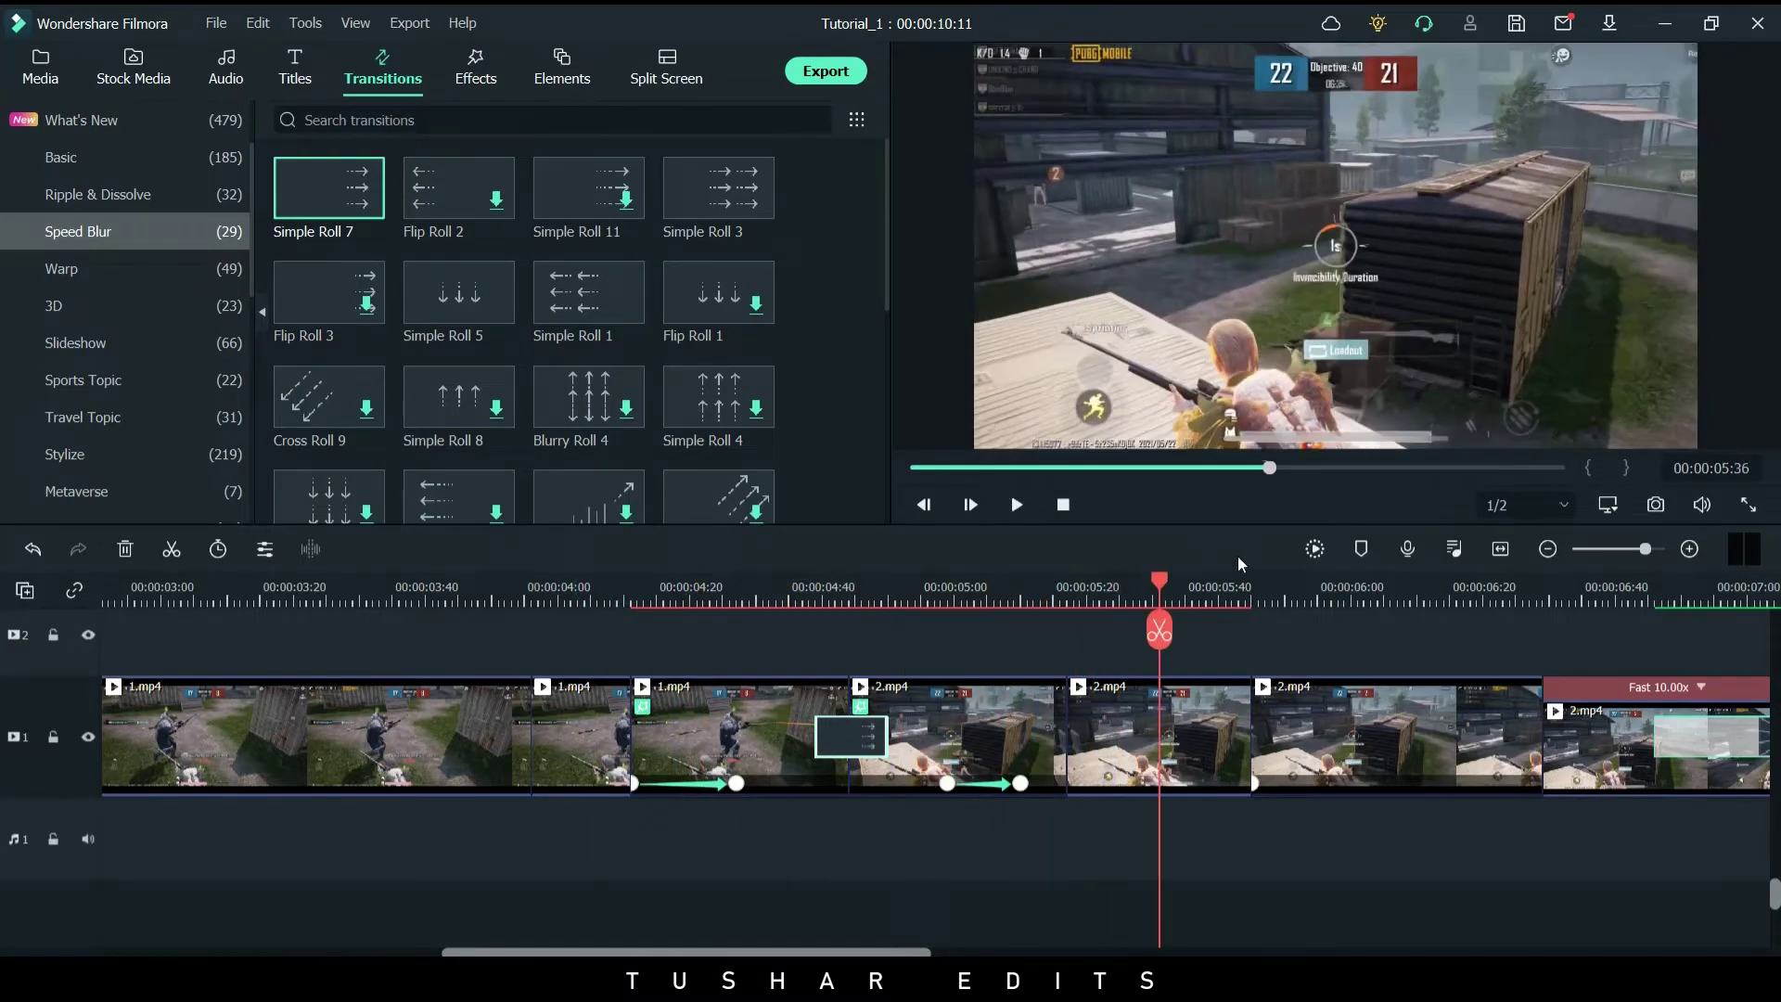
left_click(1312, 552)
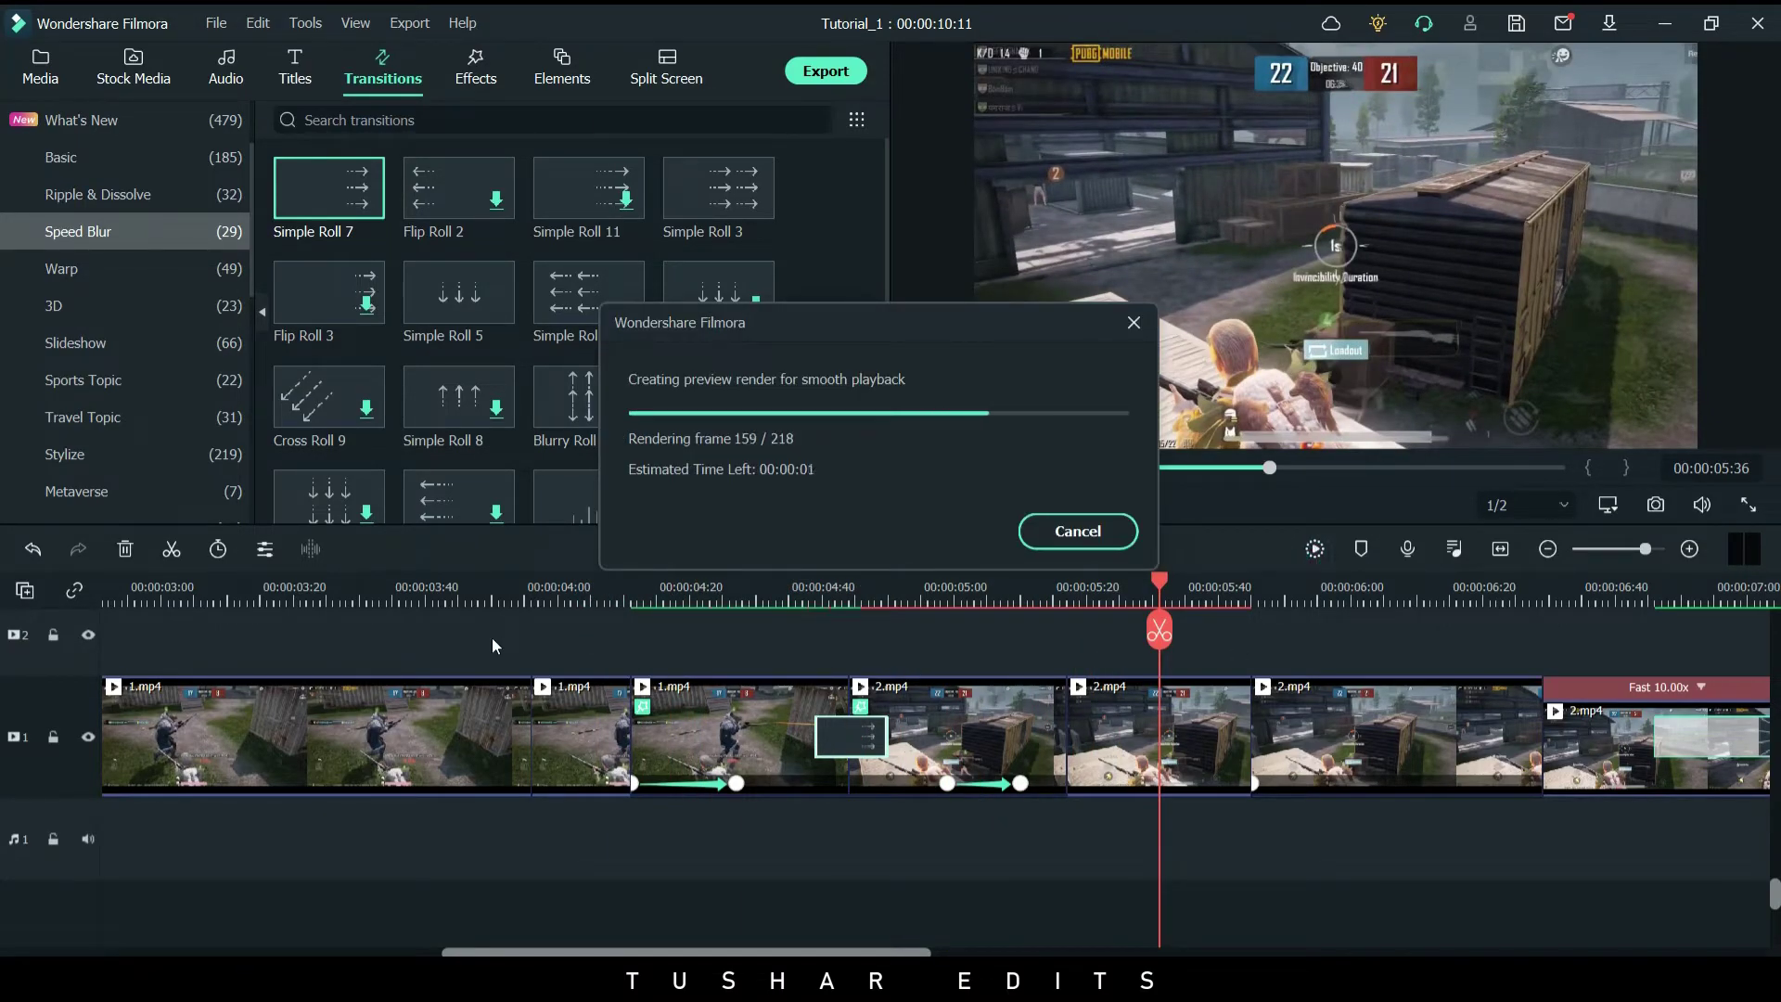